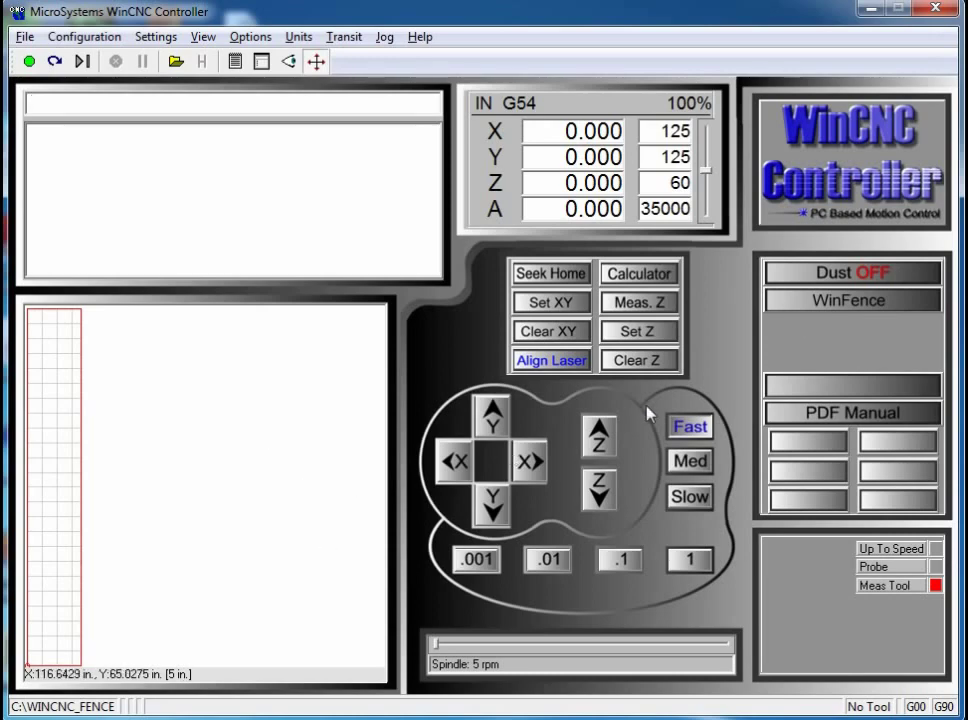
# Step: Launch WinFence and set the G-Code file path to i:\wincnc_rs
pyautogui.click(840, 303)
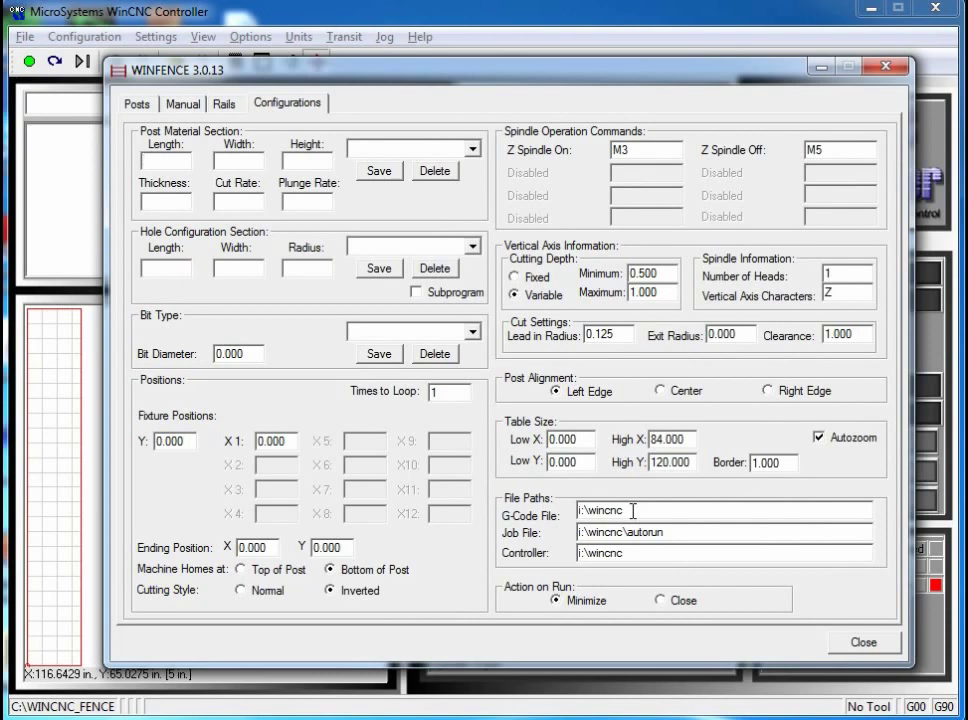
pyautogui.click(632, 511)
pyautogui.write('_')
pyautogui.write('rs')
# Step: Set the job file path to i:\wincnc_rs\autorun and the controller path to i:\wincnc_rs
pyautogui.click(672, 532)
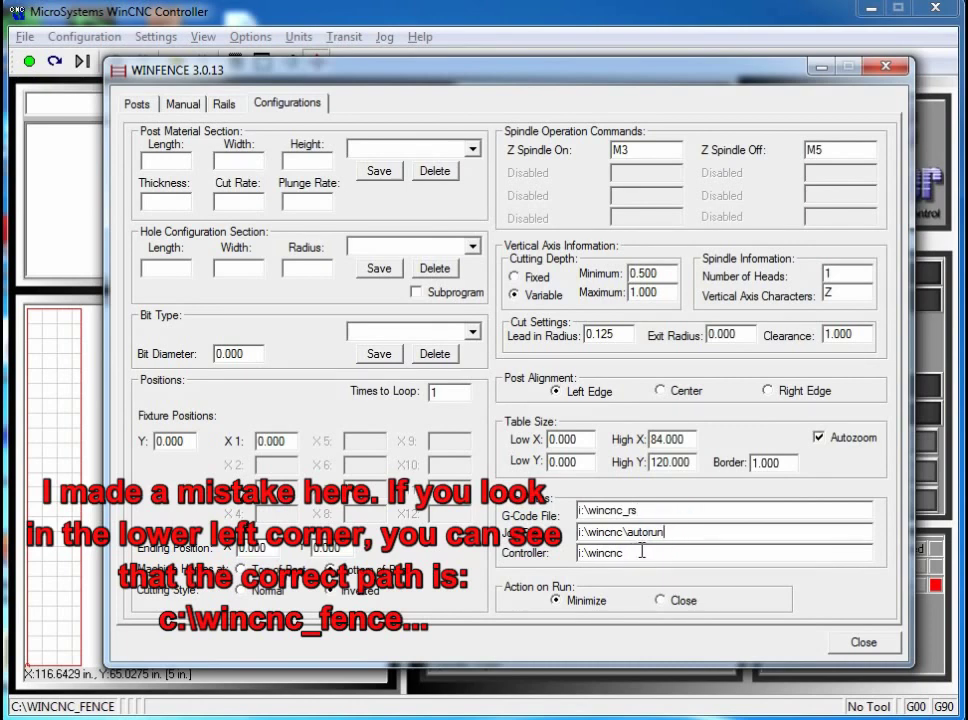
pyautogui.write('_')
pyautogui.click(672, 532)
pyautogui.click(621, 531)
pyautogui.write('_')
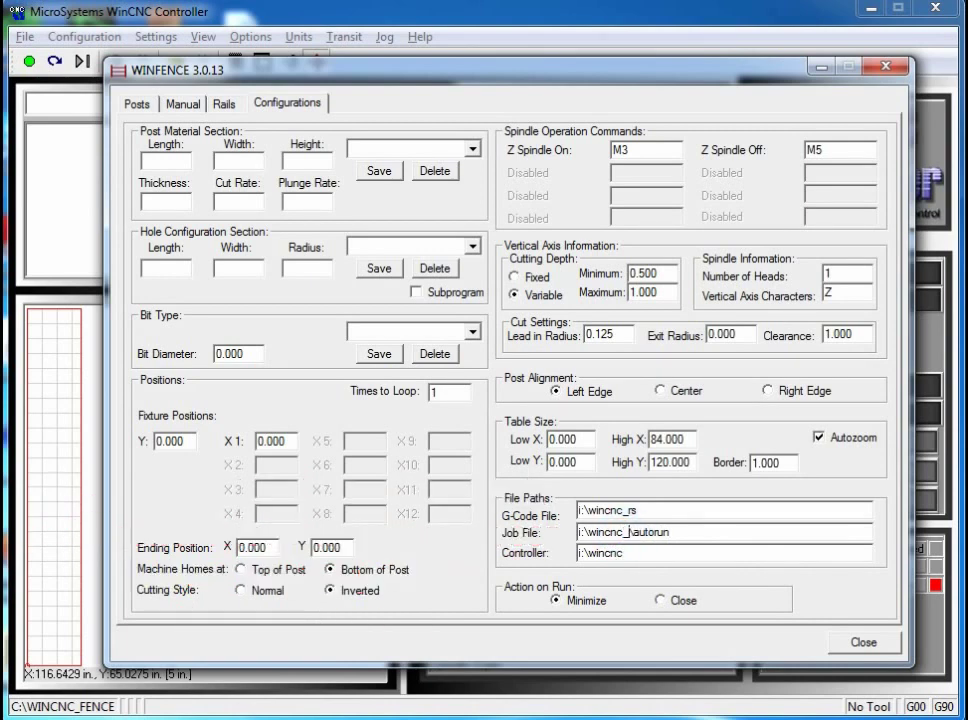
pyautogui.write('rs')
pyautogui.click(633, 552)
pyautogui.write('_rs')
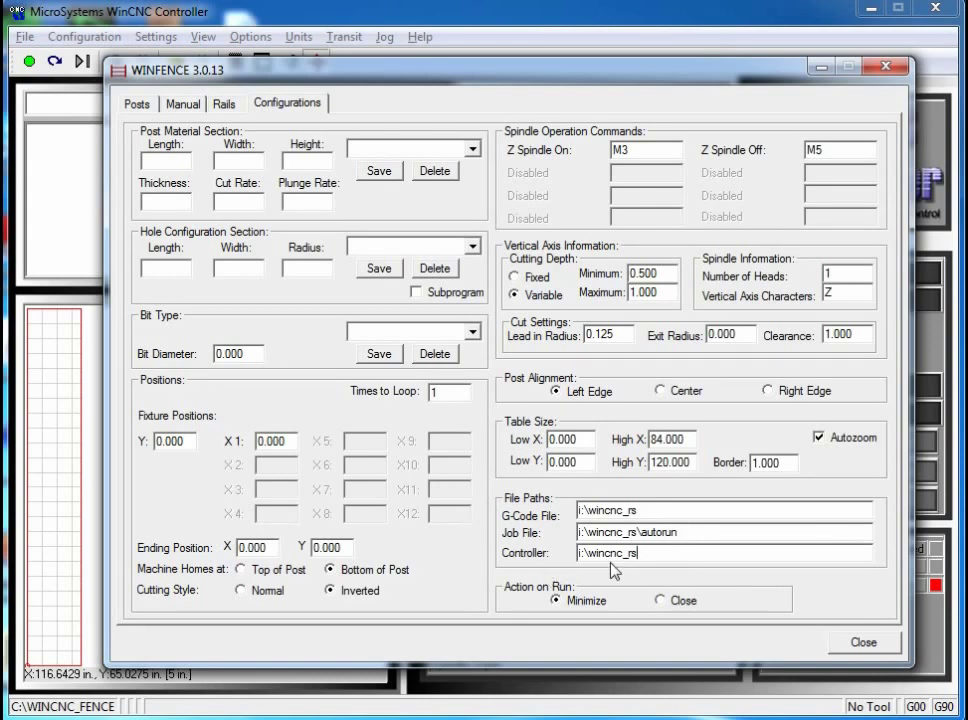
pyautogui.click(645, 554)
# Step: Look through the empty job settings of the Posts, Rails and Manual sections
pyautogui.click(140, 105)
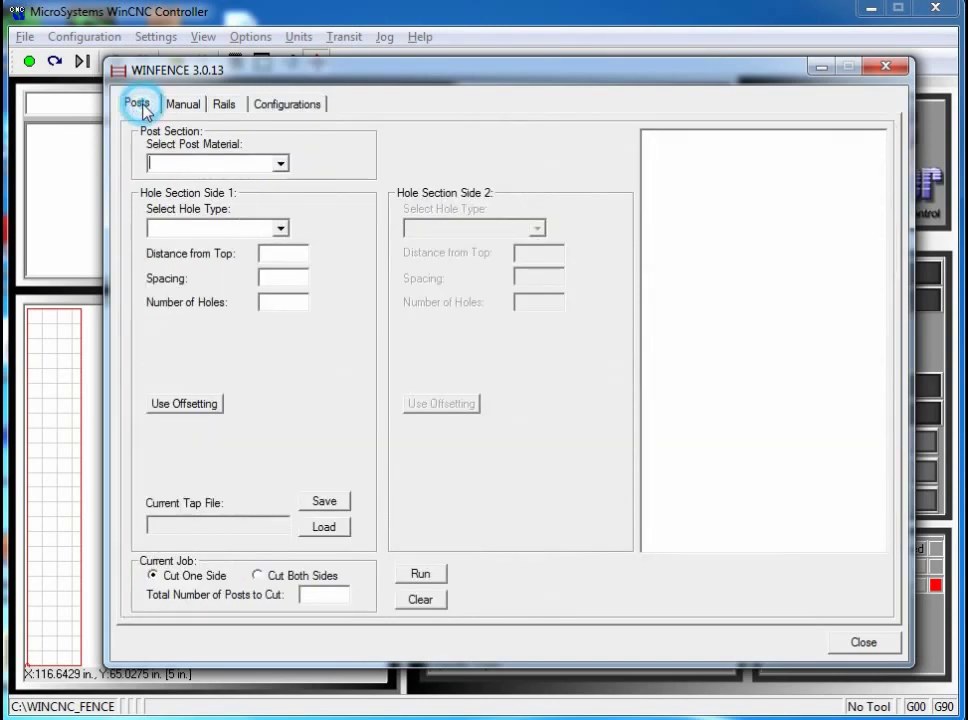
pyautogui.click(225, 103)
pyautogui.click(185, 105)
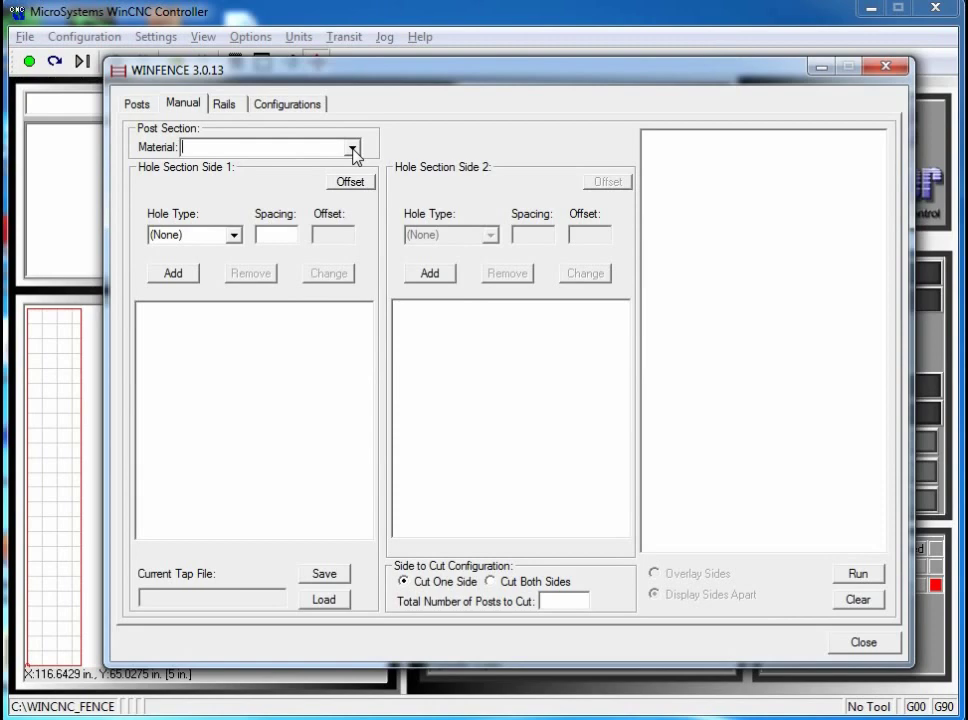
pyautogui.click(133, 105)
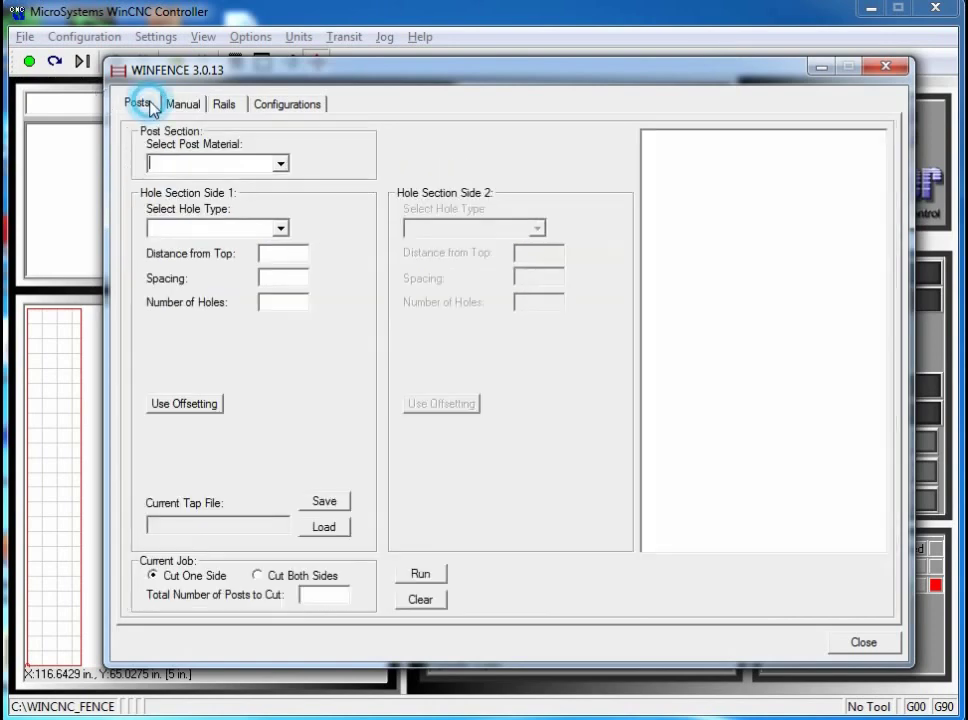
pyautogui.click(226, 105)
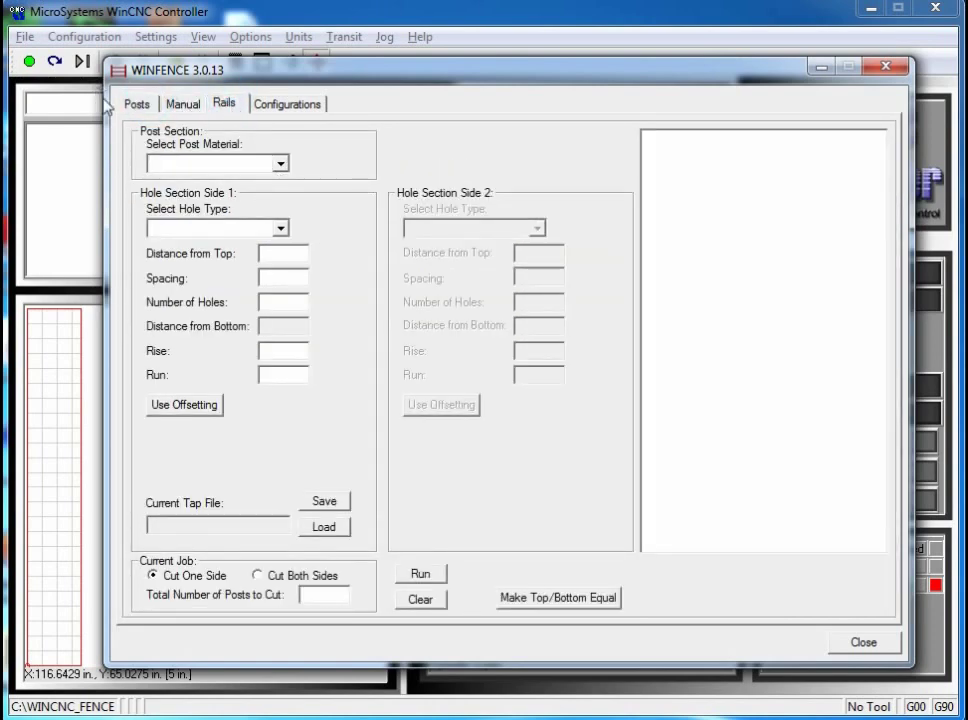
pyautogui.click(186, 105)
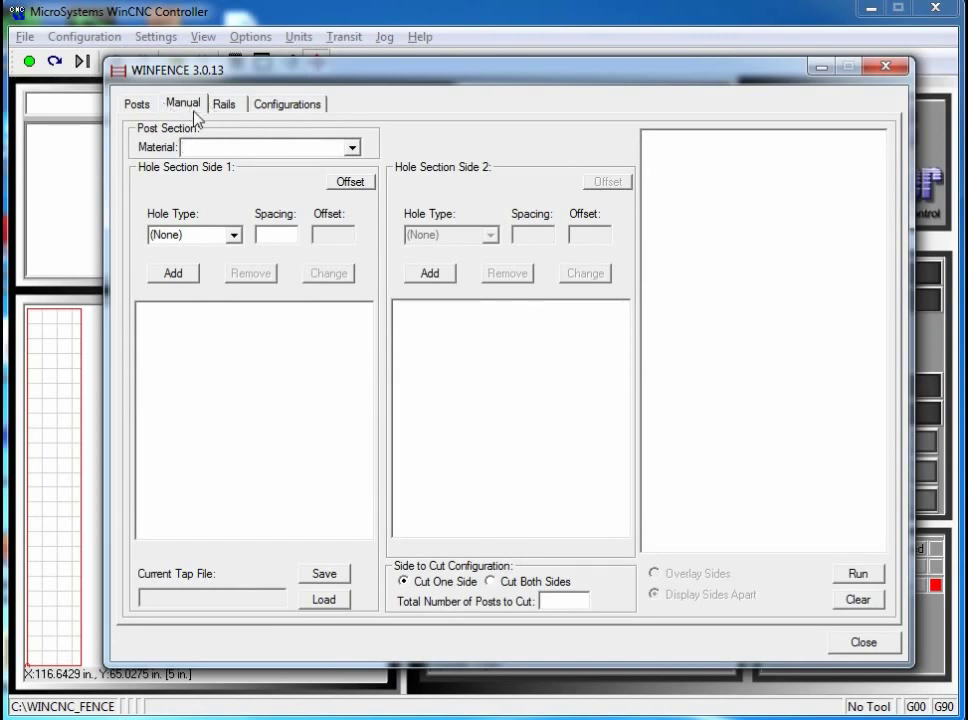
# Step: Check the saved entries for post materials, hole configurations and bit types in the configuration settings
pyautogui.click(292, 106)
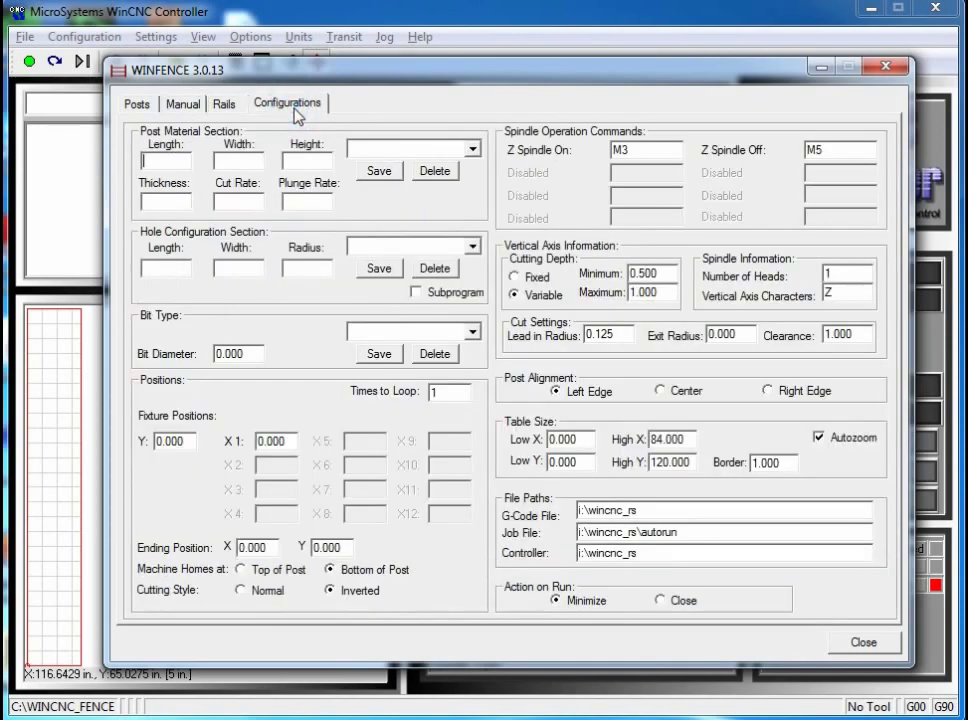
pyautogui.click(472, 150)
pyautogui.click(472, 150)
pyautogui.click(472, 248)
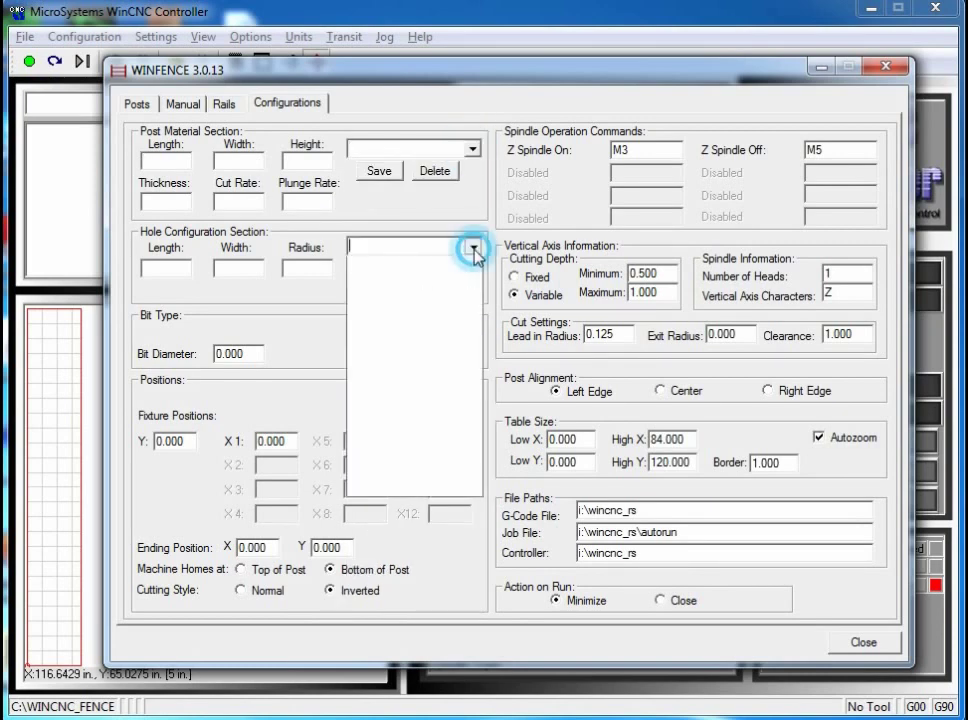
pyautogui.click(472, 249)
pyautogui.click(472, 332)
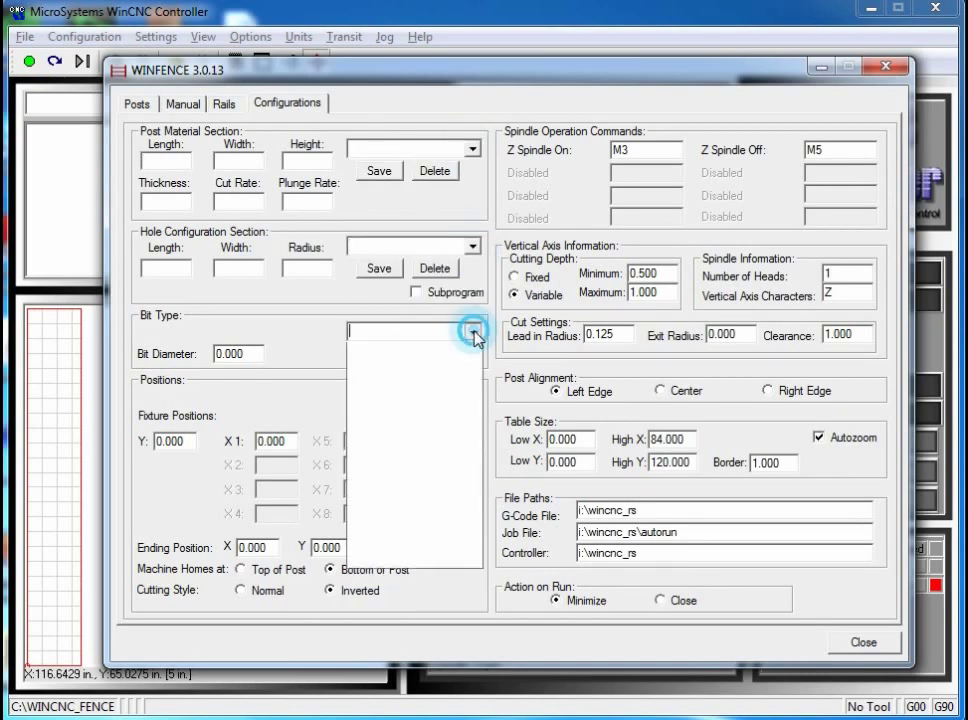
pyautogui.click(472, 333)
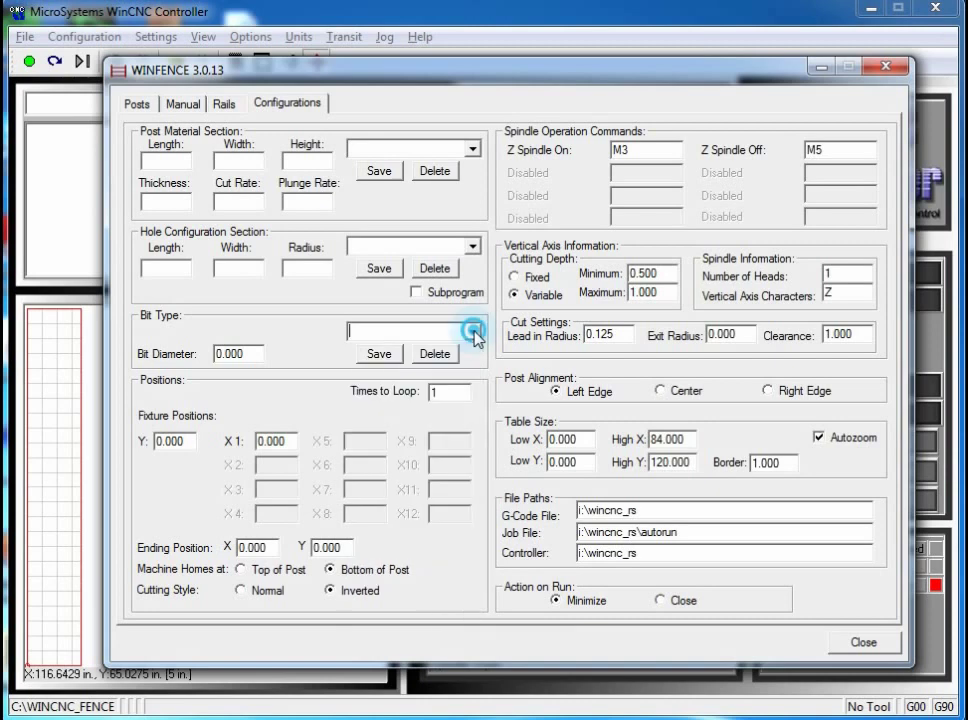
# Step: Enter a post material length of 120, width of 5 and height of 5
pyautogui.click(173, 164)
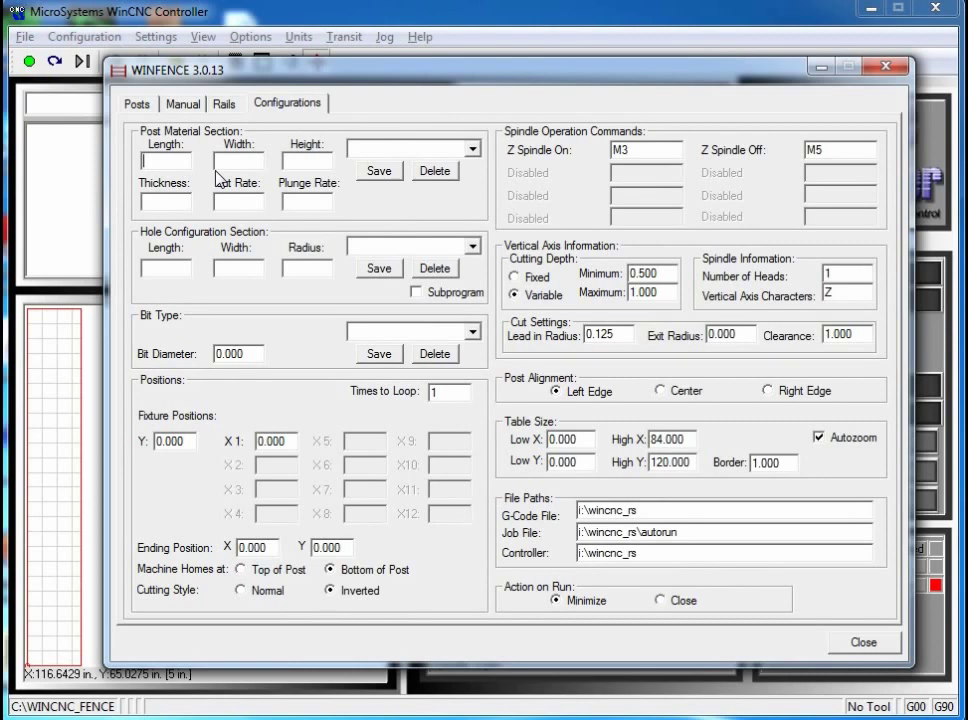
pyautogui.write('120')
pyautogui.click(241, 163)
pyautogui.write('5')
pyautogui.click(297, 162)
pyautogui.write('5')
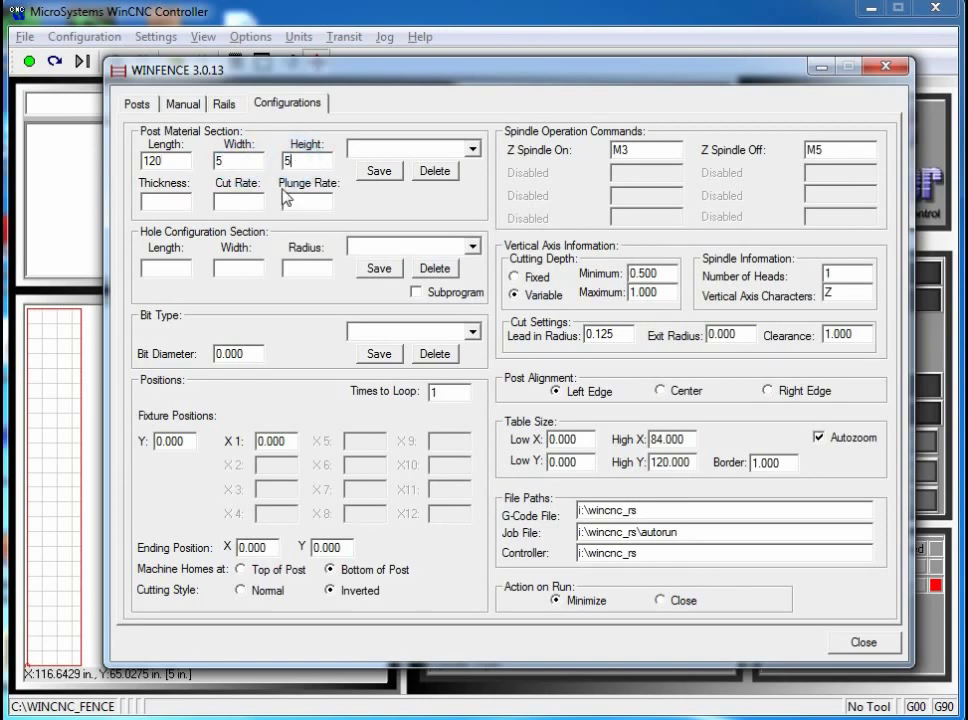
# Step: Set the post material's thickness to .04, cut rate to 400 and plunge rate to 60
pyautogui.click(168, 203)
pyautogui.click(247, 199)
pyautogui.write('400')
pyautogui.click(300, 201)
pyautogui.write('60')
# Step: Save the post material as 120x5x5 and select it from the saved materials
pyautogui.click(389, 147)
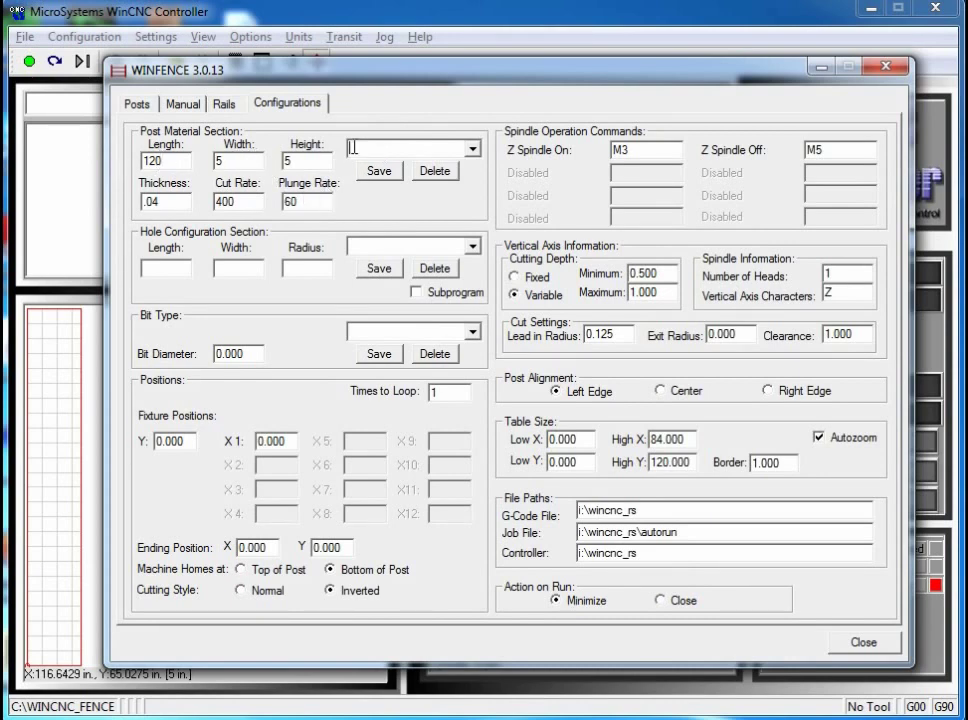
pyautogui.write('120x5x5')
pyautogui.click(380, 173)
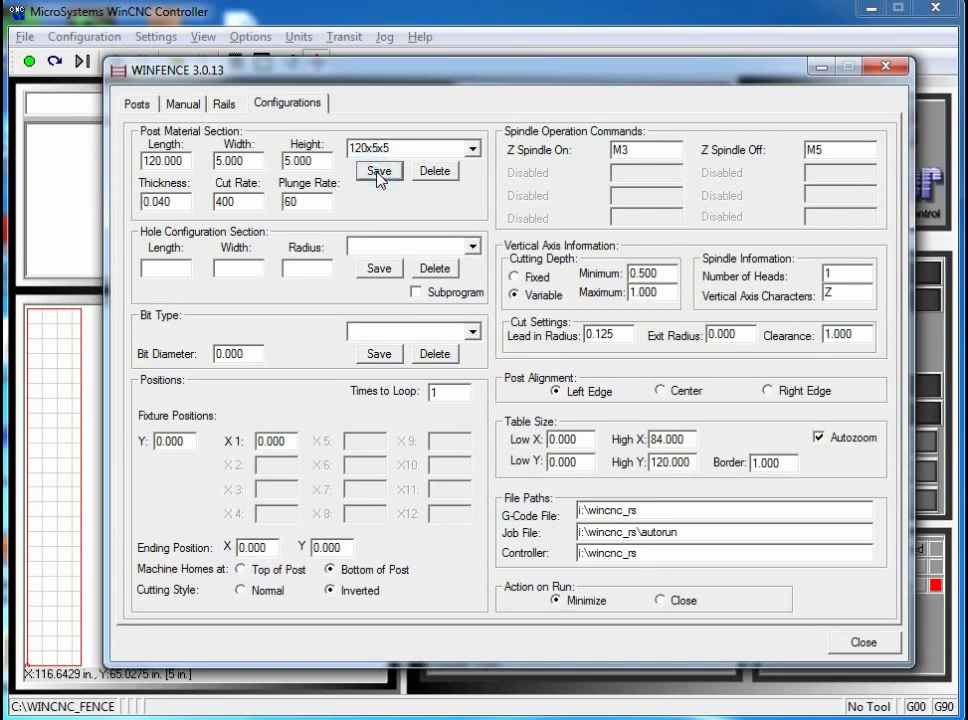
pyautogui.click(471, 148)
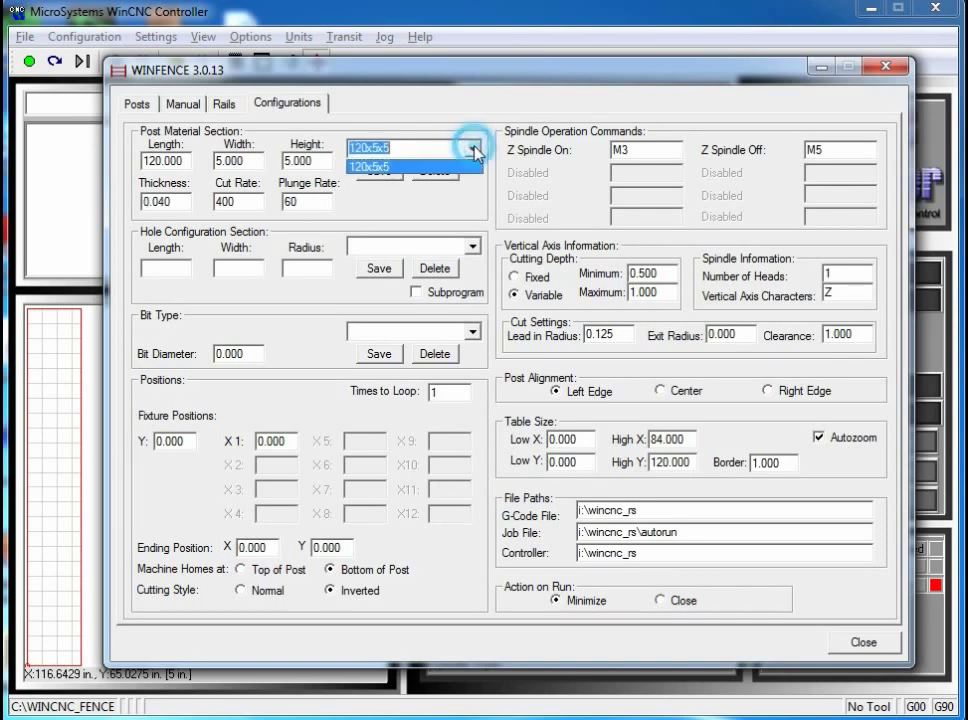
pyautogui.click(408, 167)
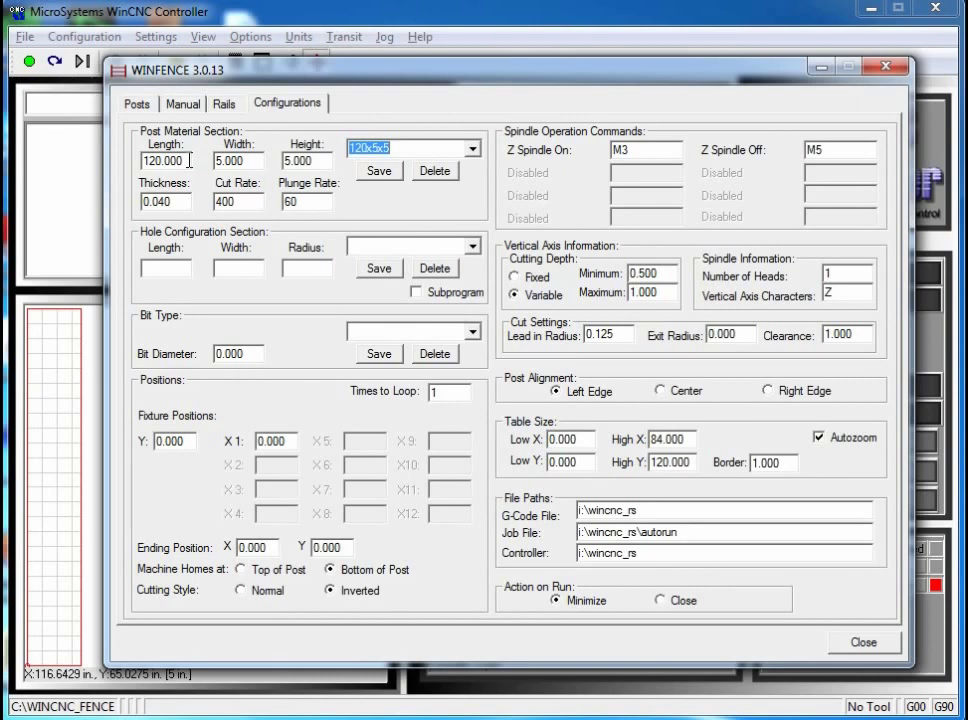
# Step: Change the post material's length to 110, width to 4 and height to 4
pyautogui.moveTo(189, 160); pyautogui.dragTo(153, 168)
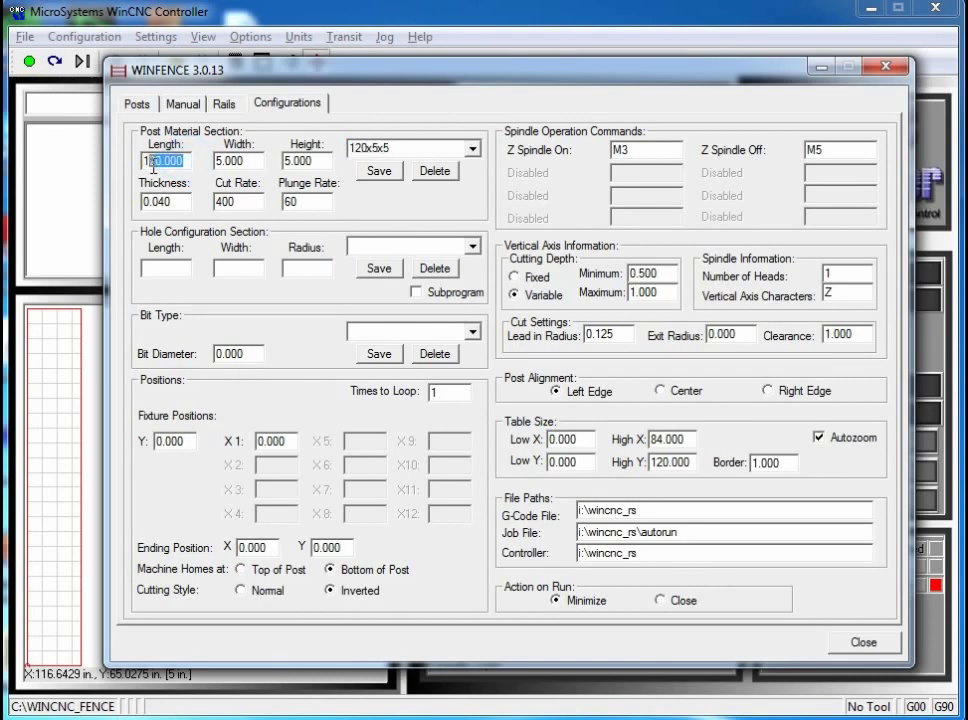
pyautogui.click(152, 164)
pyautogui.write('1')
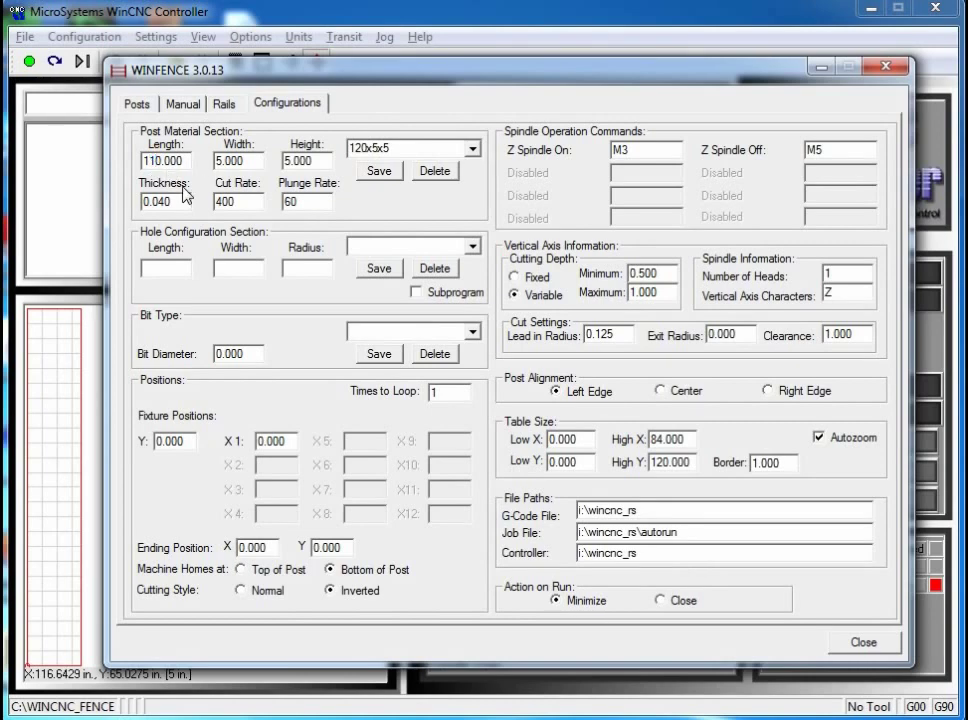
pyautogui.doubleClick(270, 163)
pyautogui.write('4')
pyautogui.doubleClick(319, 160)
pyautogui.write('4')
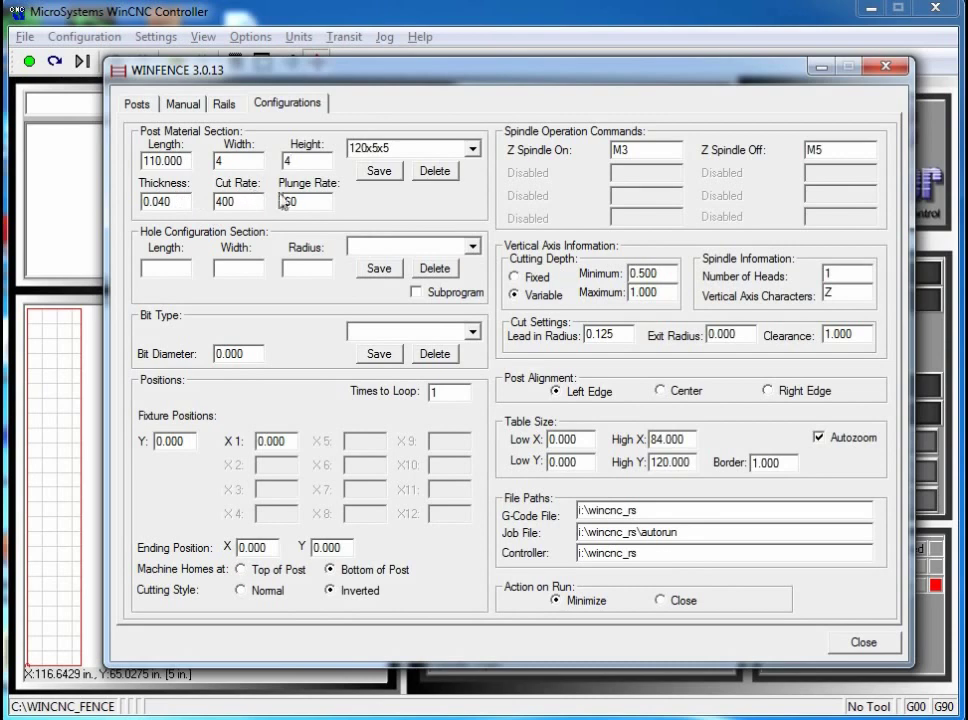
# Step: Save the changed post material as 110x4x4 and switch back to the 120x5x5 material
pyautogui.doubleClick(357, 148)
pyautogui.write('110x4x4')
pyautogui.click(375, 172)
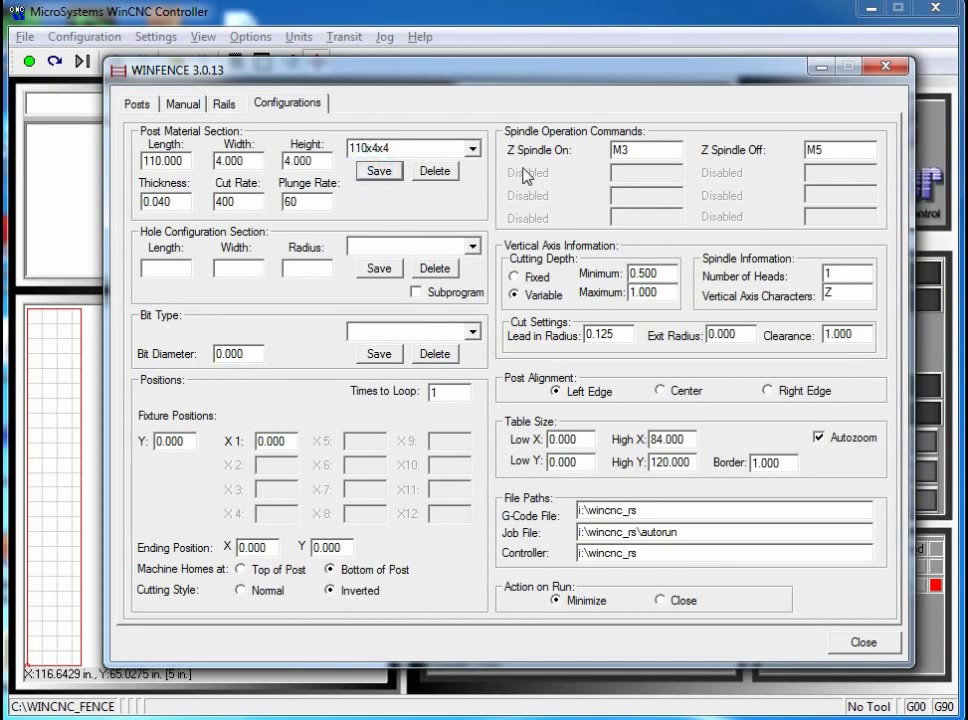
pyautogui.click(473, 149)
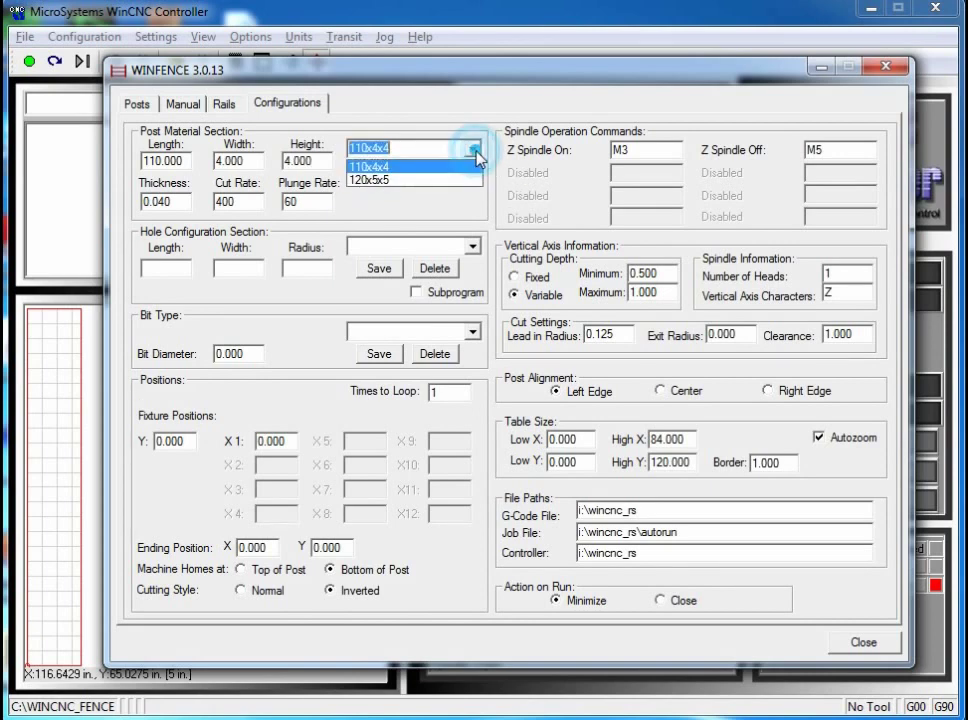
pyautogui.click(428, 180)
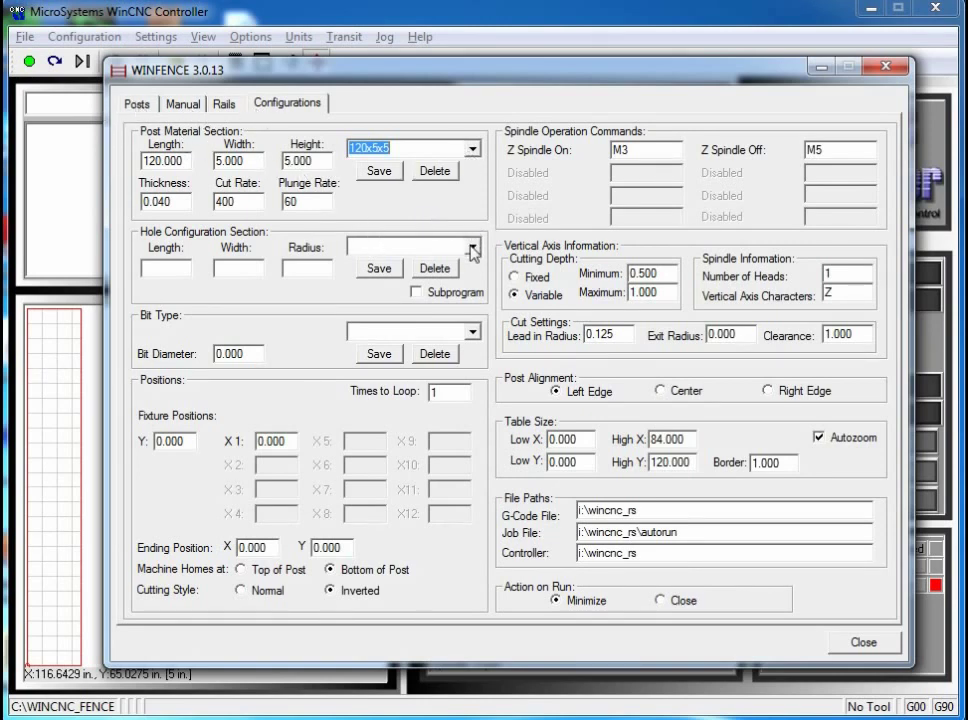
# Step: Enter a hole length of 3, width of 2 and radius of .125
pyautogui.click(152, 267)
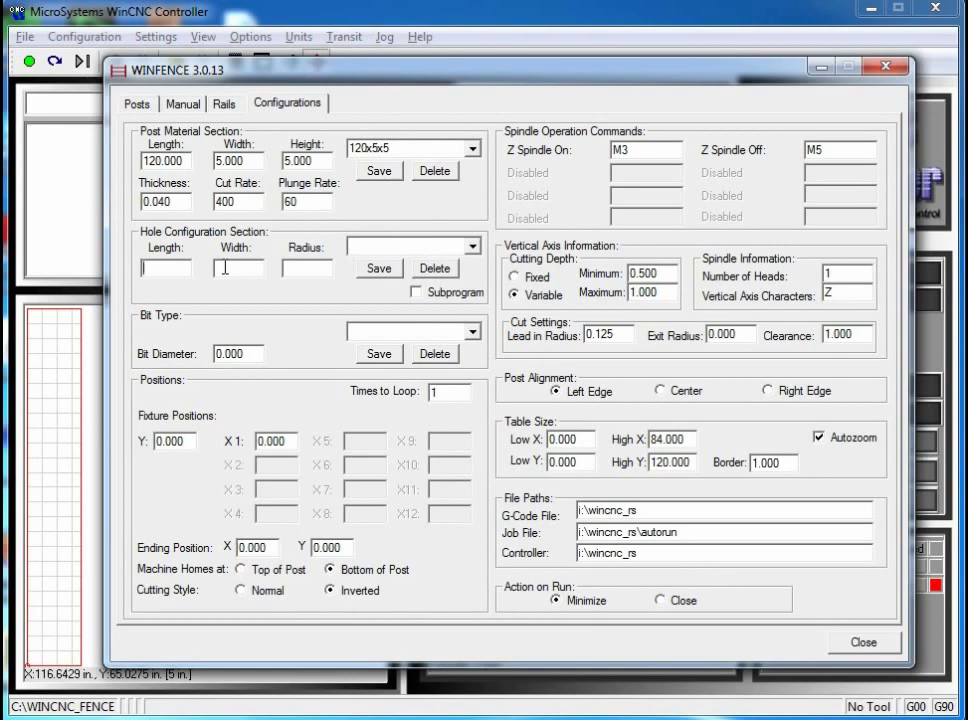
pyautogui.write('3')
pyautogui.click(247, 268)
pyautogui.write('2')
pyautogui.click(305, 268)
pyautogui.write('125')
# Step: Save the hole configuration as 3x2x.125 and check it among the saved hole types
pyautogui.click(370, 250)
pyautogui.write('3x')
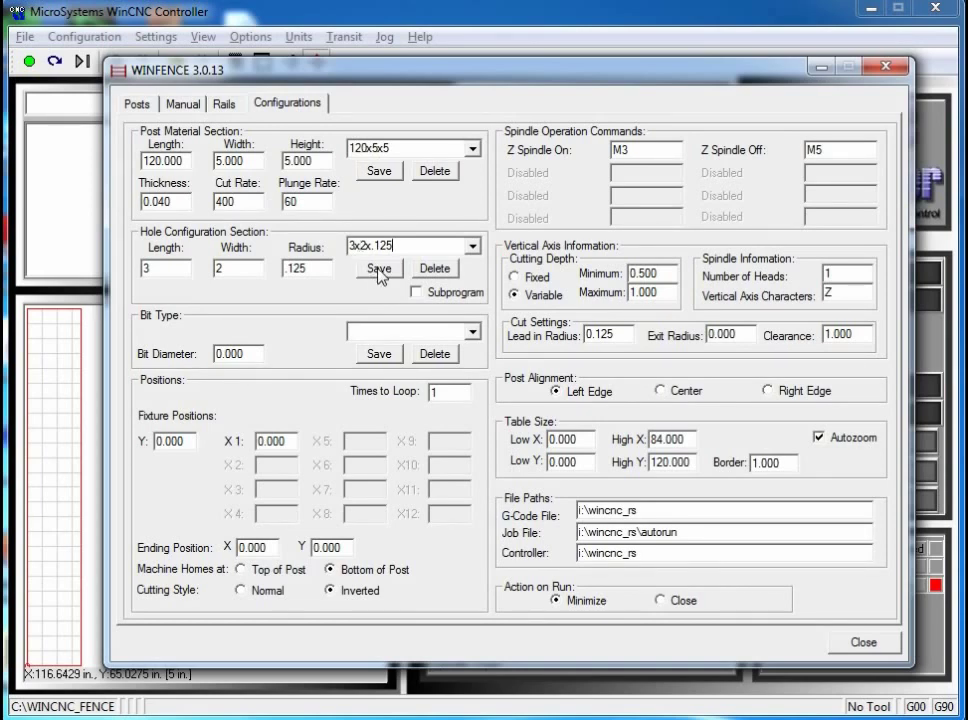
pyautogui.click(377, 268)
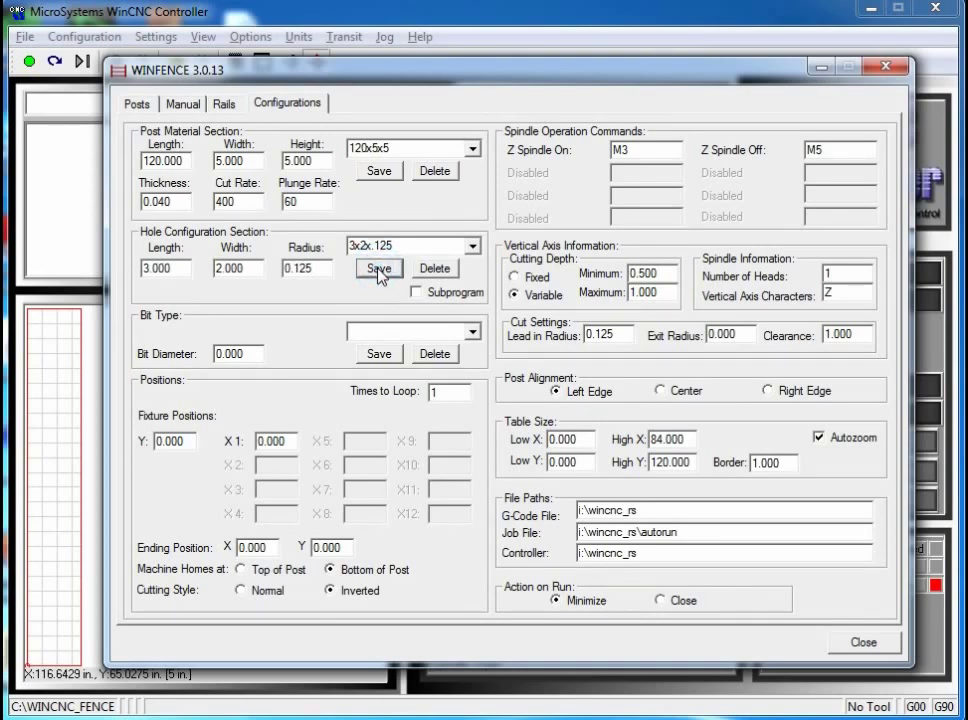
pyautogui.click(473, 246)
pyautogui.click(473, 246)
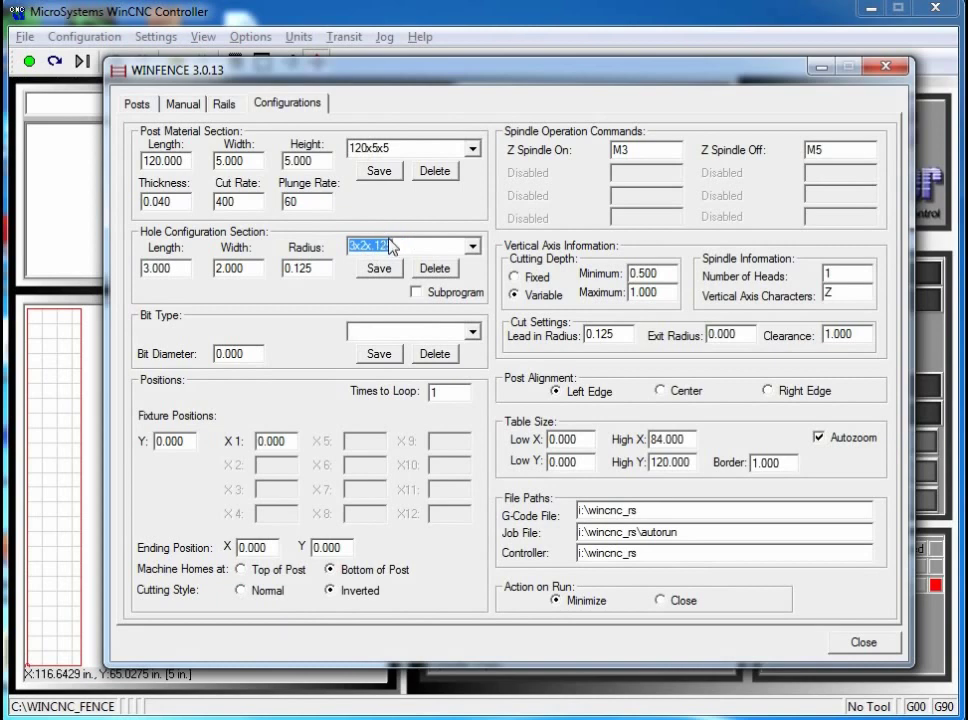
# Step: Change the hole's length to 2.75 and its width to 3
pyautogui.doubleClick(174, 270)
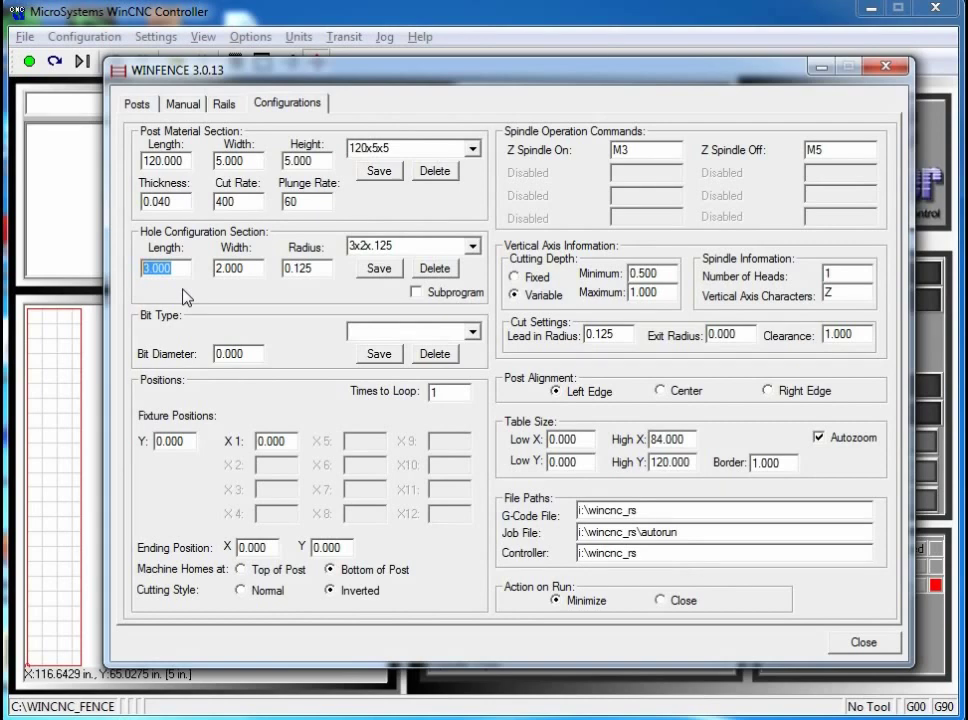
pyautogui.write('3')
pyautogui.doubleClick(253, 268)
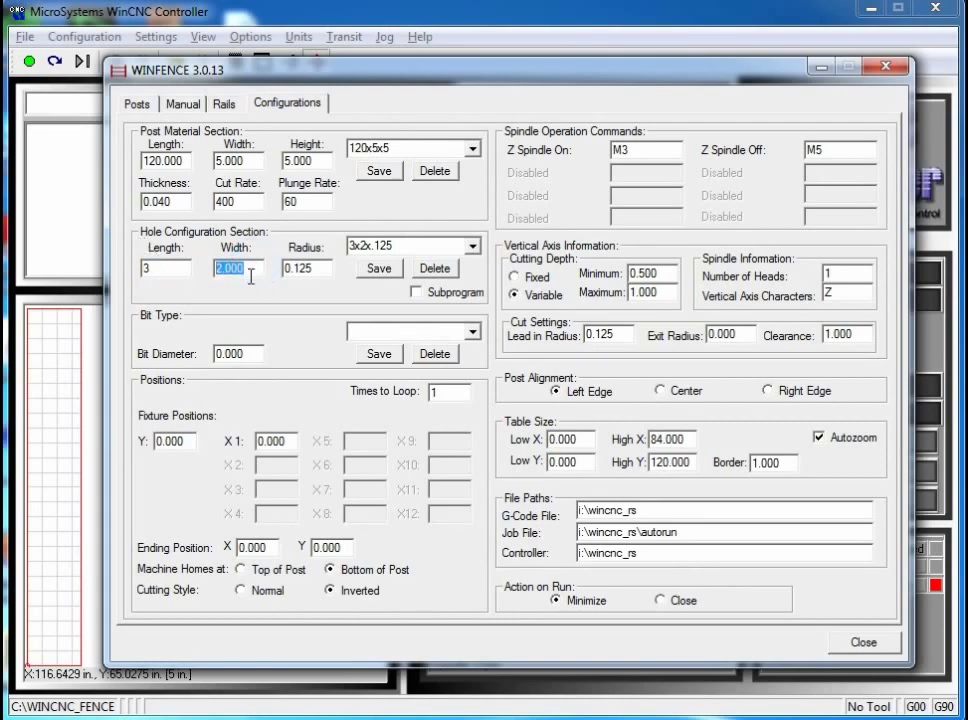
pyautogui.write('3')
pyautogui.doubleClick(145, 269)
pyautogui.write('2.7')
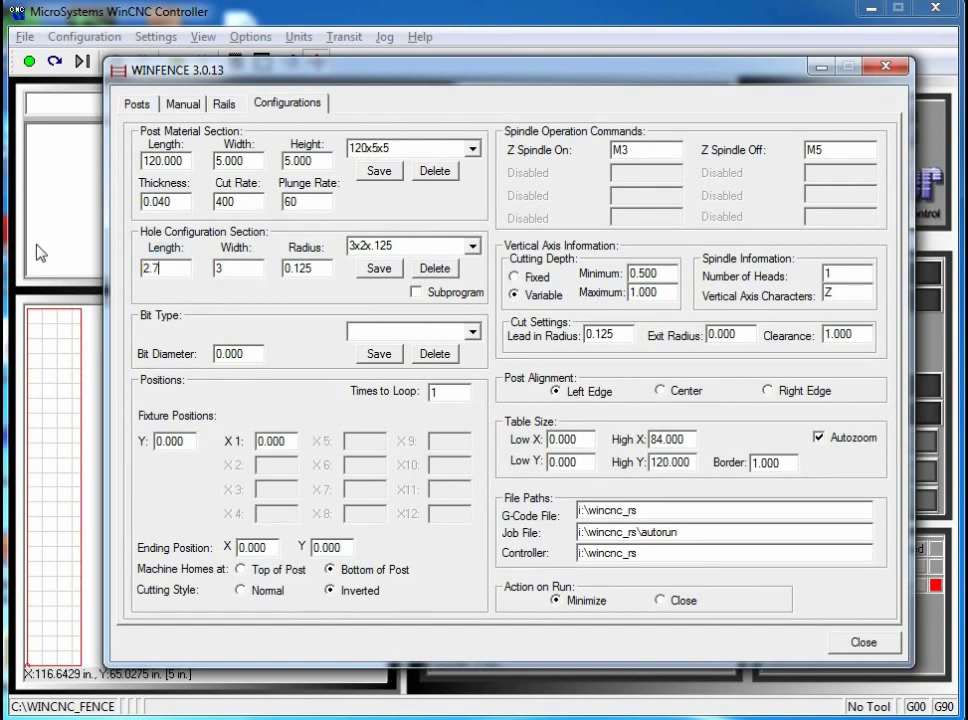
pyautogui.write('5')
pyautogui.click(312, 270)
# Step: Save the changed hole configuration as 2.75x3x.125
pyautogui.moveTo(400, 245); pyautogui.dragTo(352, 241)
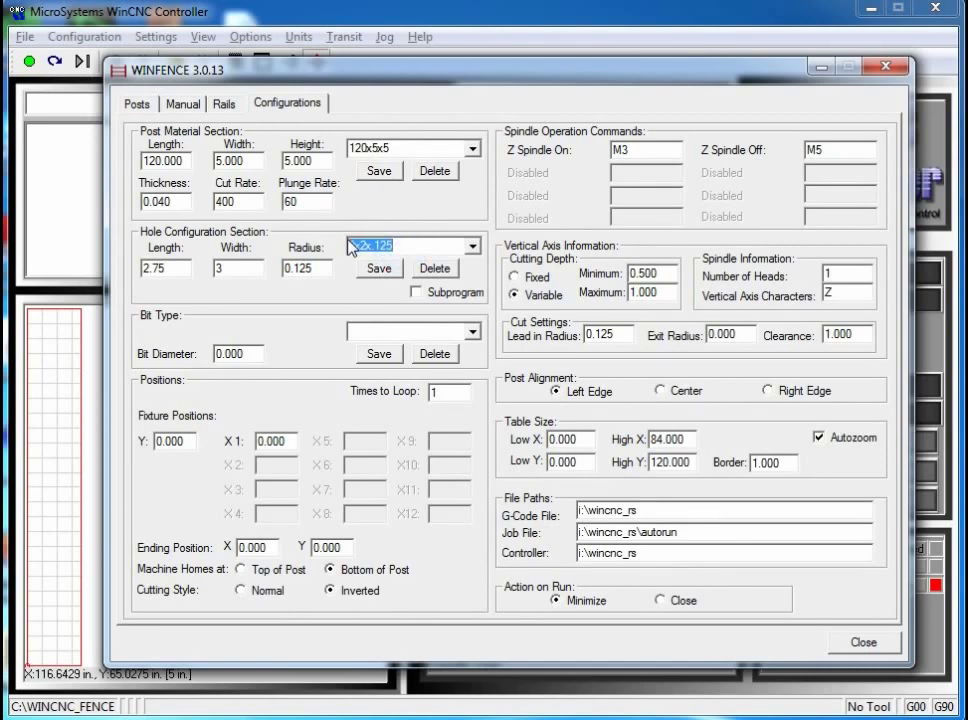
pyautogui.write('2.7')
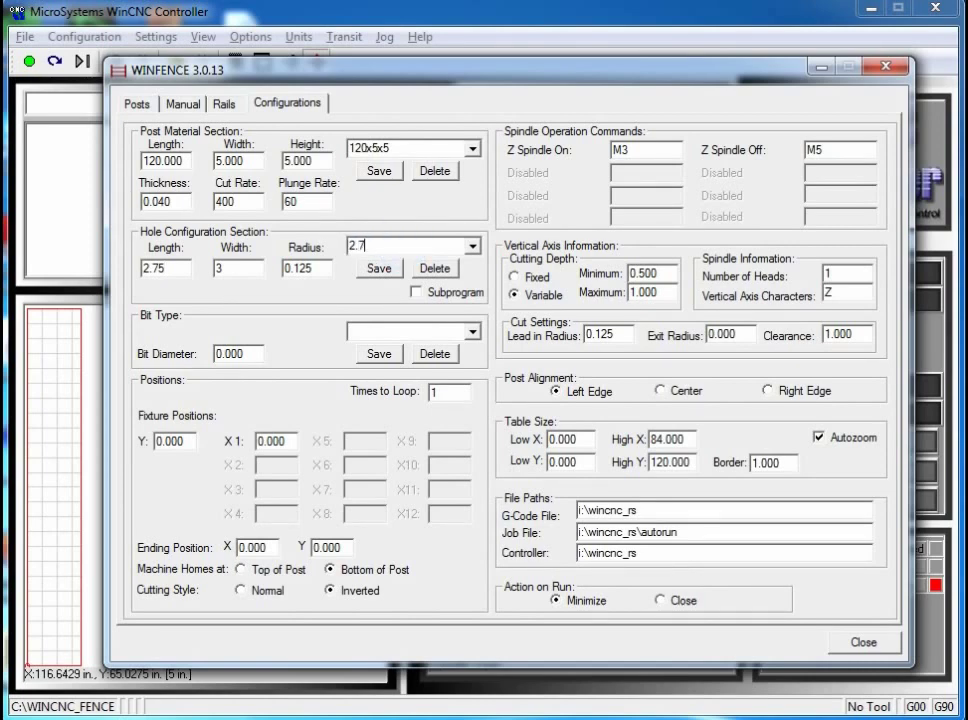
pyautogui.write('5x3x.125')
pyautogui.click(380, 268)
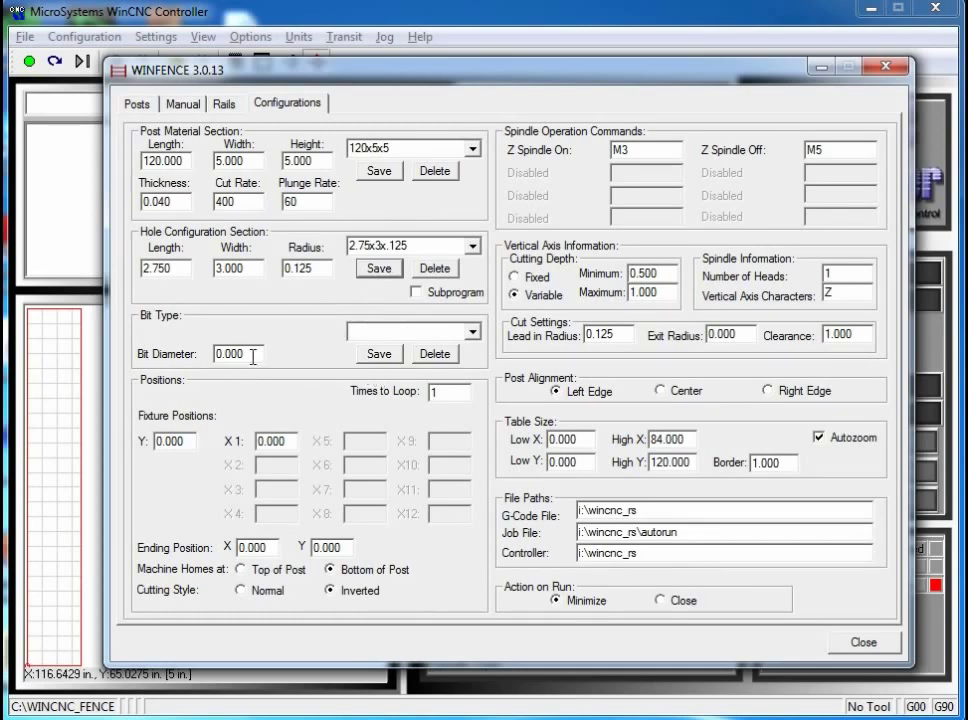
# Step: Set the bit diameter to .25 and save the bit type as 1/4"
pyautogui.moveTo(253, 357); pyautogui.dragTo(184, 350)
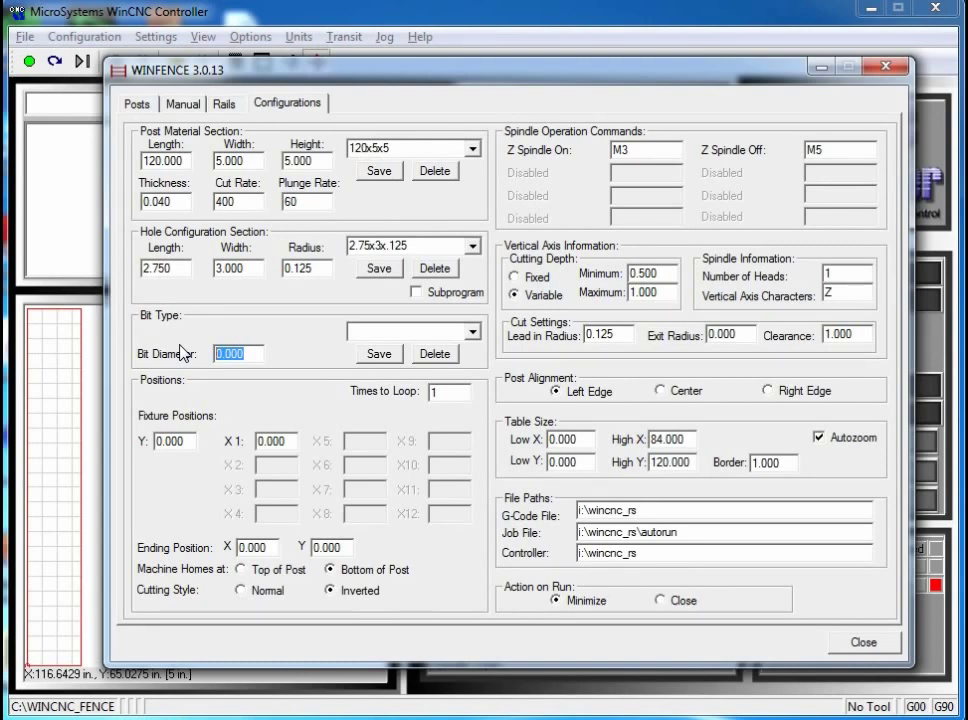
pyautogui.write('.25')
pyautogui.click(387, 334)
pyautogui.write('1/4"')
pyautogui.click(378, 352)
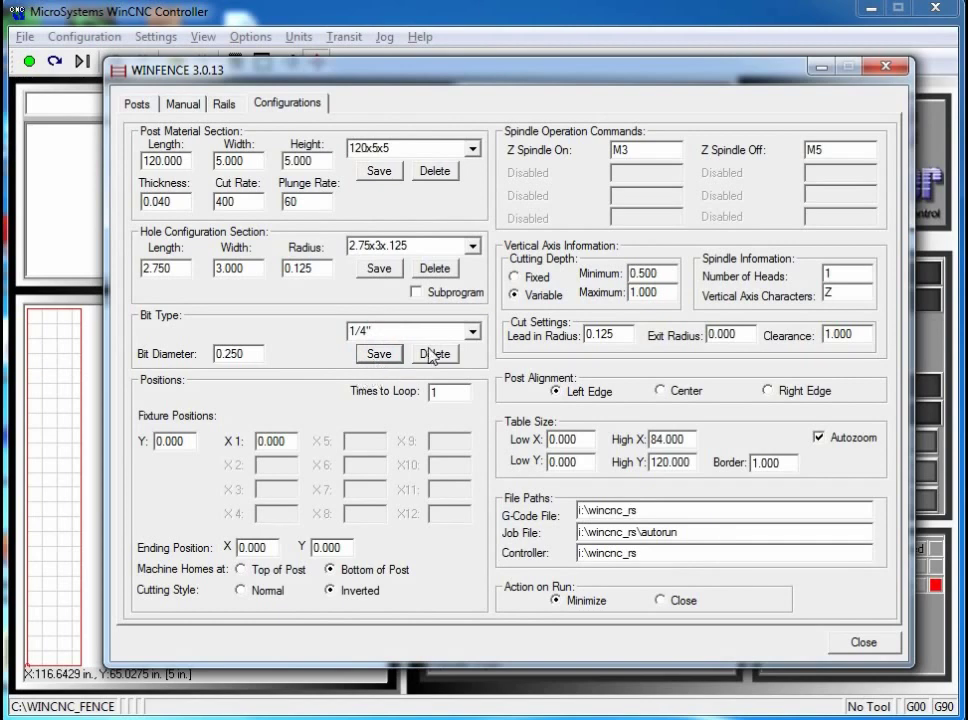
# Step: Check the saved bit types and the saved hole configurations
pyautogui.click(472, 334)
pyautogui.click(472, 334)
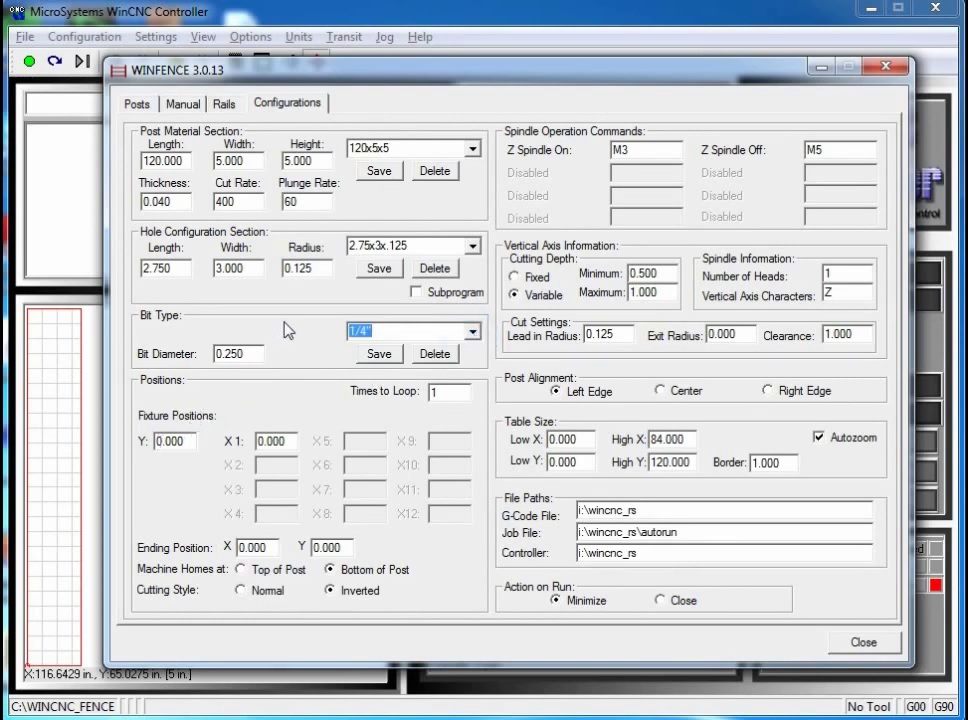
pyautogui.click(474, 250)
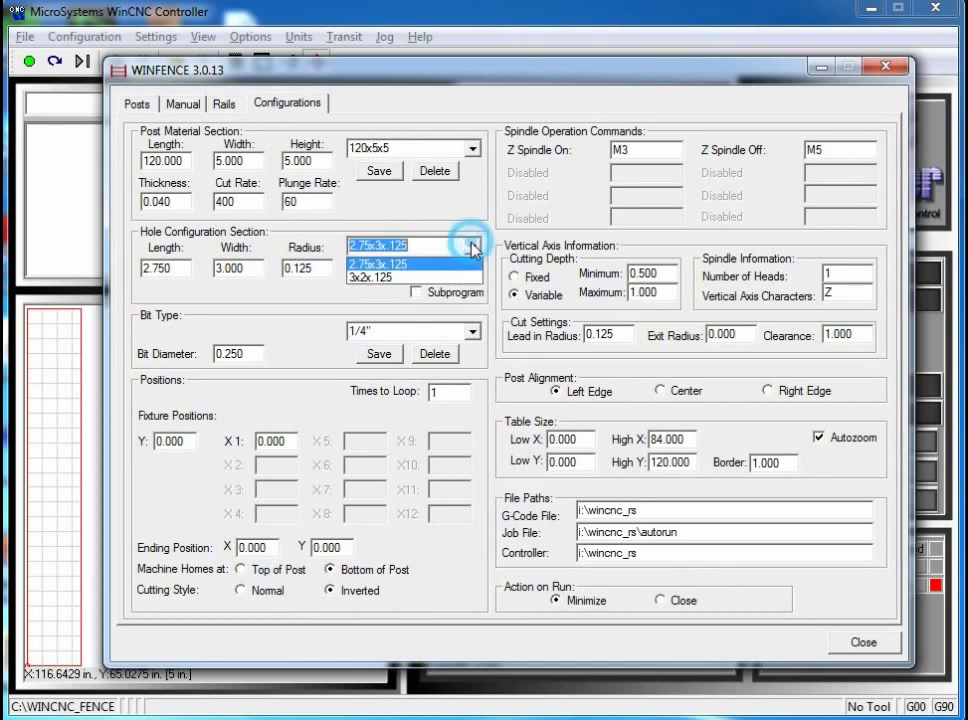
pyautogui.click(313, 298)
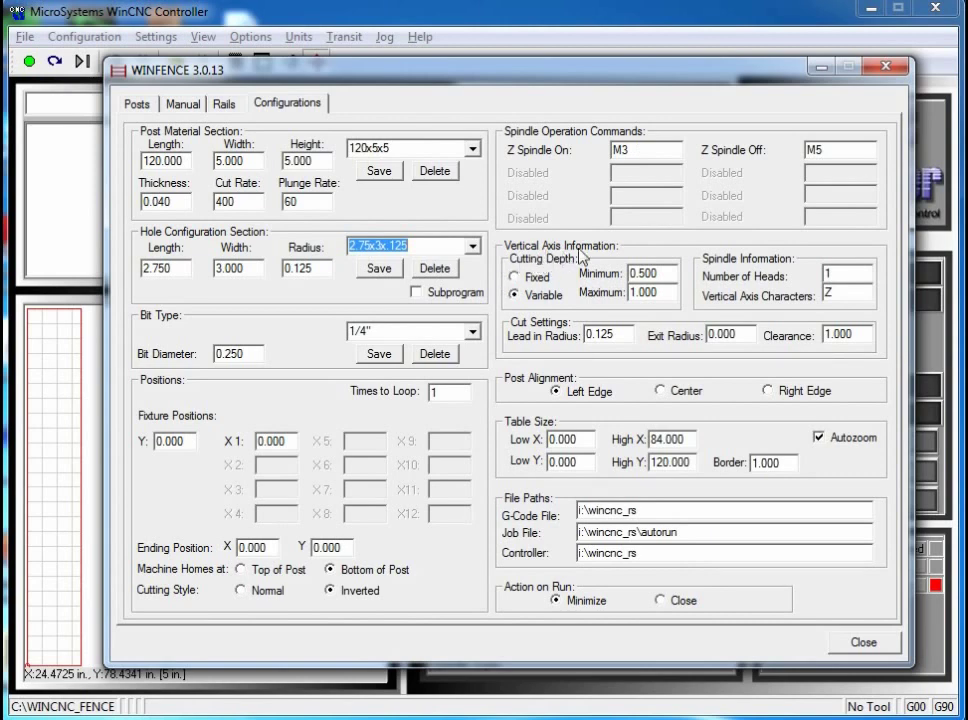
# Step: Switch the cutting depth to Fixed to look at its depth setting, and return it to Variable
pyautogui.click(515, 279)
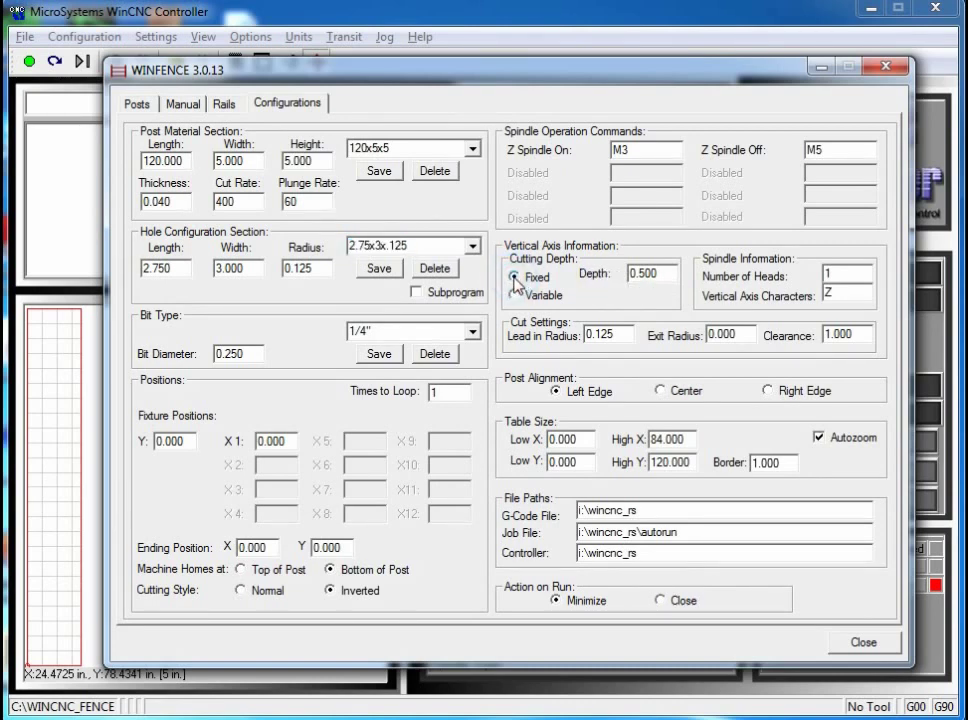
pyautogui.click(660, 268)
pyautogui.click(641, 279)
pyautogui.click(515, 295)
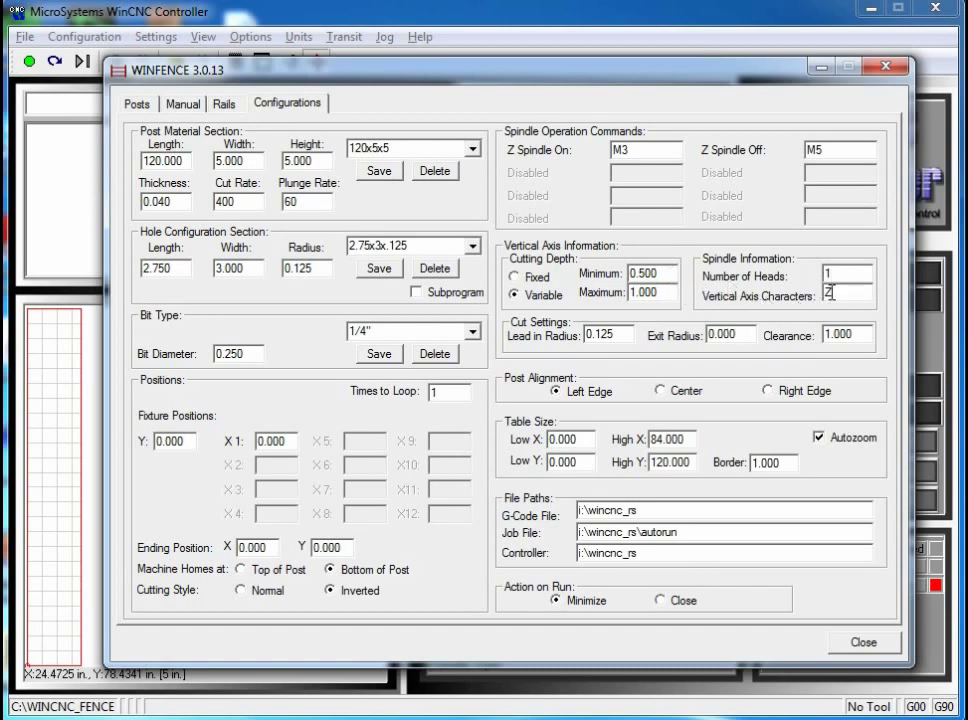
# Step: Keep Z as the vertical axis character, and try Right Edge post alignment before returning to Left Edge
pyautogui.write('Z')
pyautogui.click(613, 340)
pyautogui.click(769, 391)
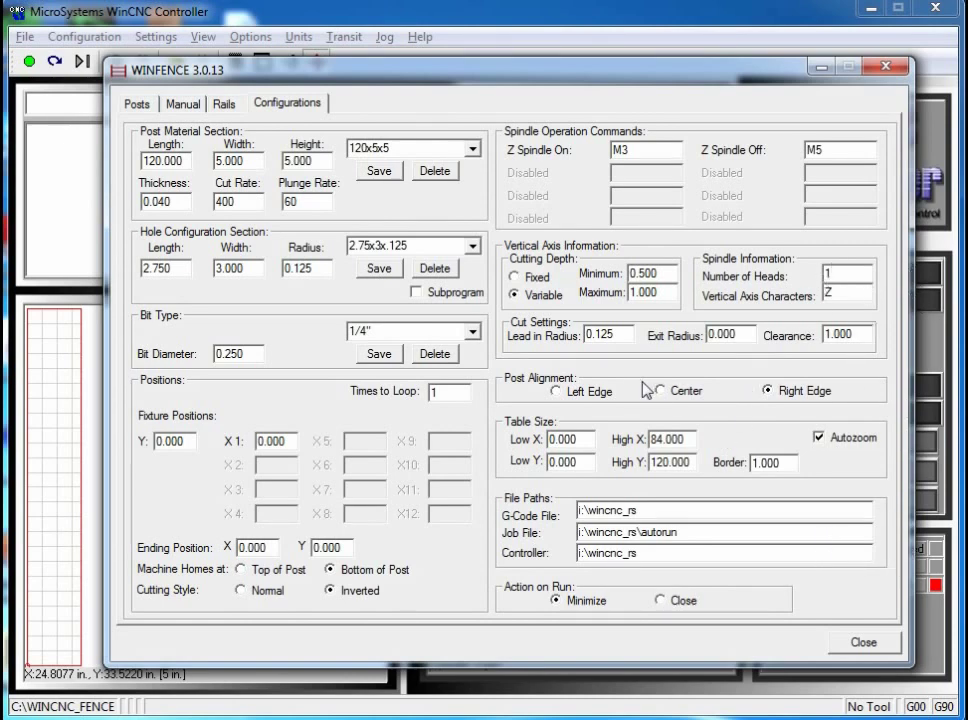
pyautogui.click(557, 391)
# Step: Choose the 120x5x5 post material and the 3x2x.125 hole type for side 1 of the post
pyautogui.click(138, 101)
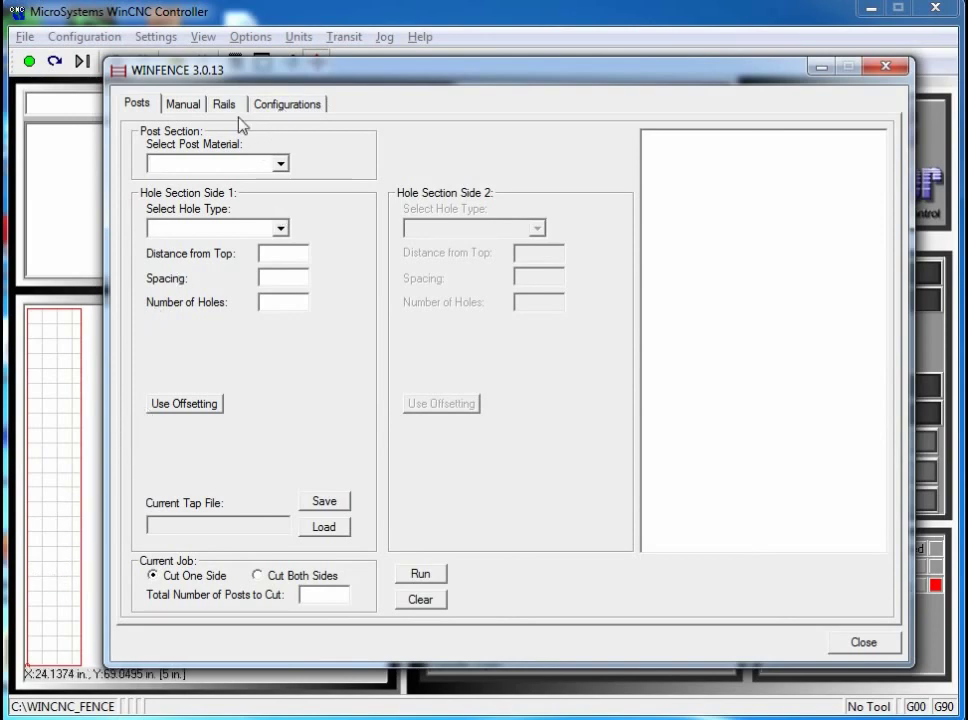
pyautogui.click(285, 105)
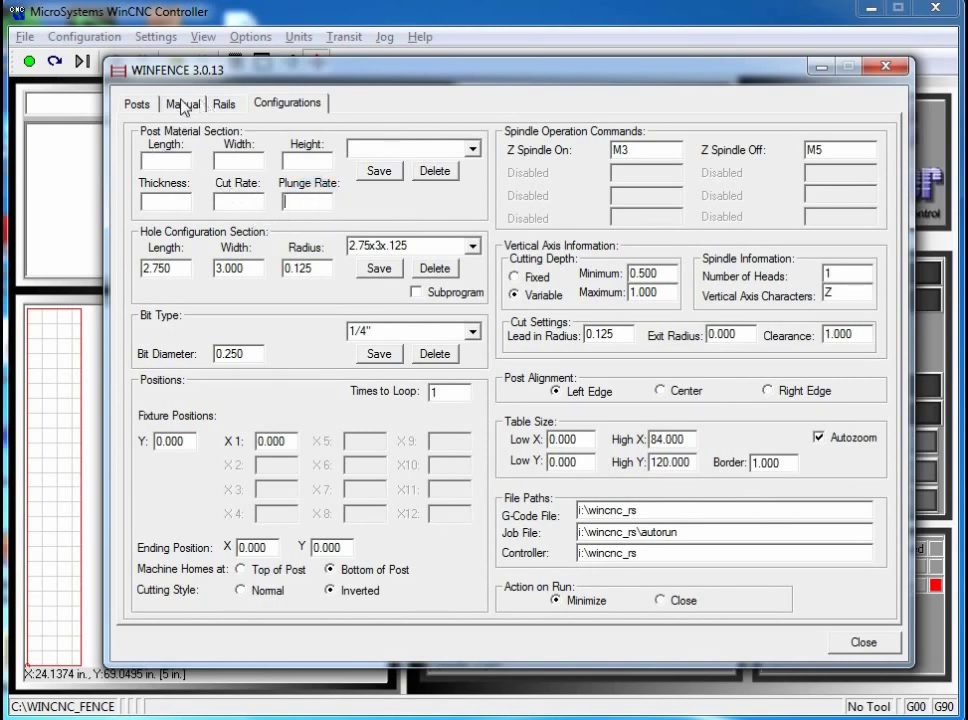
pyautogui.click(139, 104)
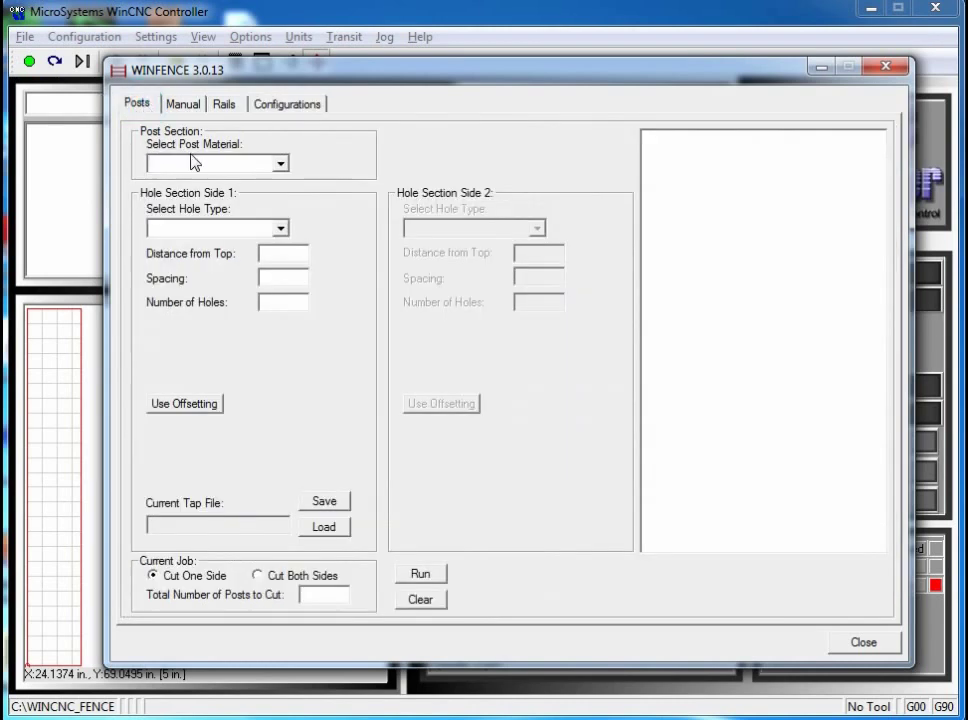
pyautogui.click(283, 164)
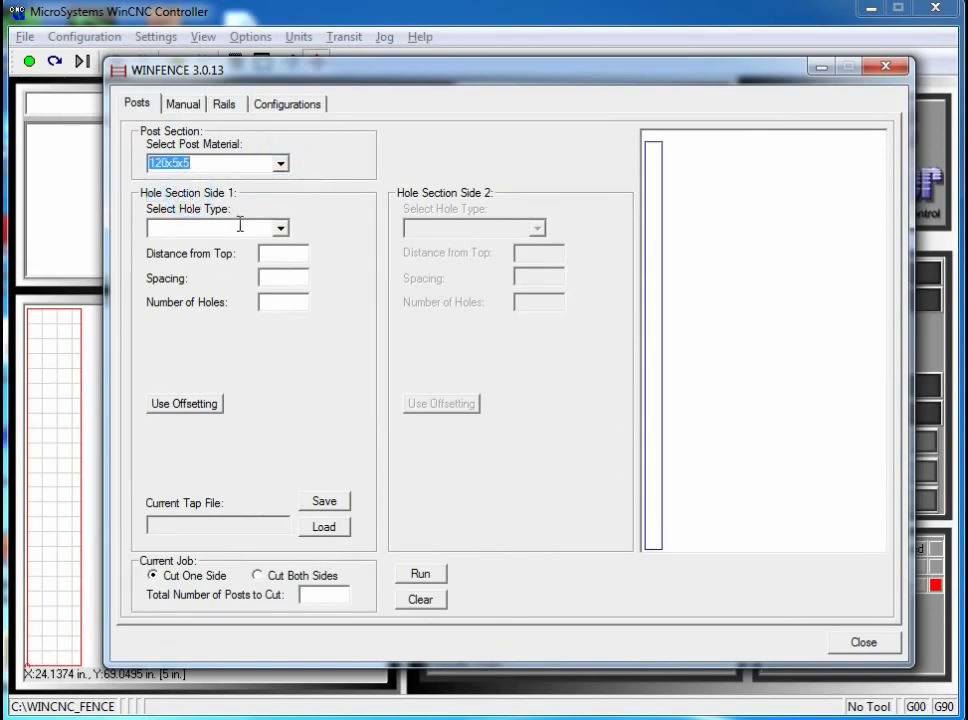
pyautogui.click(281, 228)
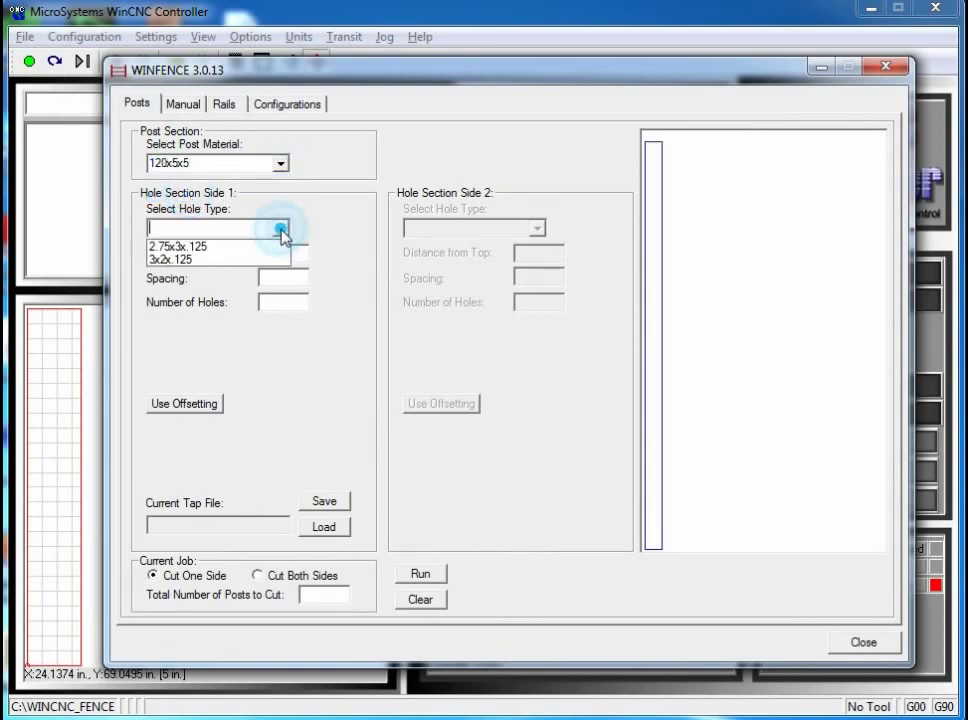
pyautogui.click(182, 261)
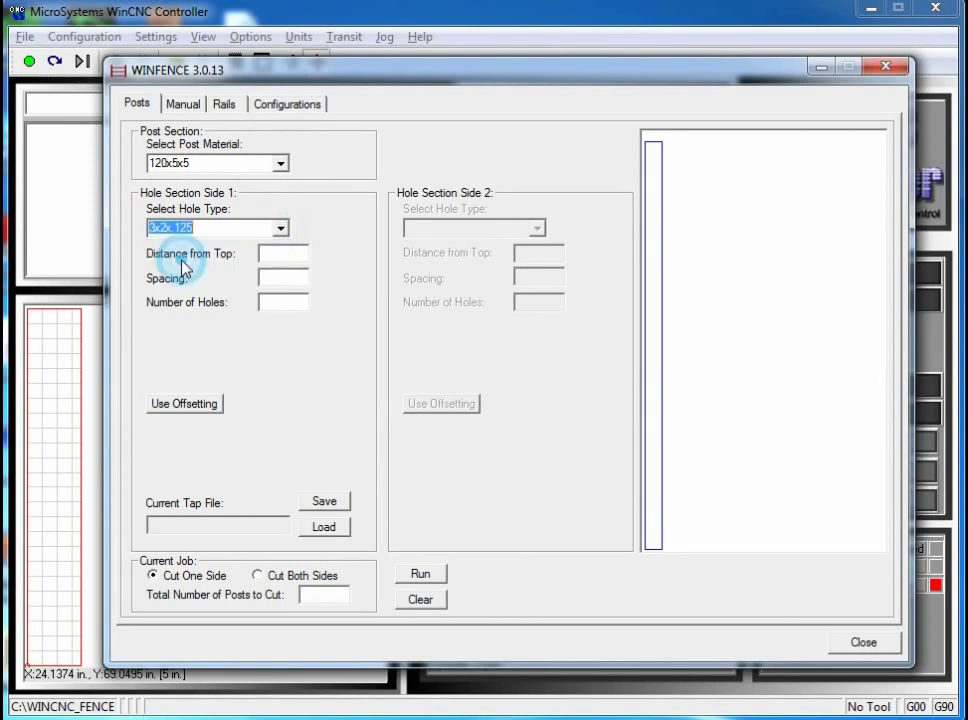
# Step: Lay out 16 holes on side 1 with a distance from top of 2 and a spacing of 2
pyautogui.click(290, 257)
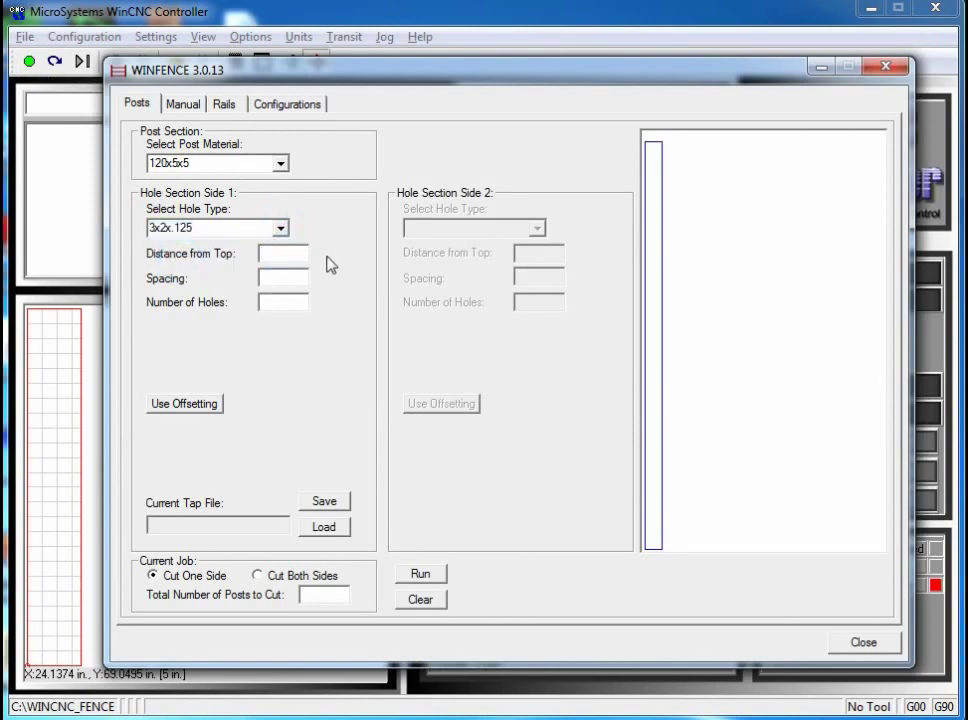
pyautogui.write('2')
pyautogui.click(282, 279)
pyautogui.write('2')
pyautogui.click(278, 301)
pyautogui.write('16')
pyautogui.click(290, 280)
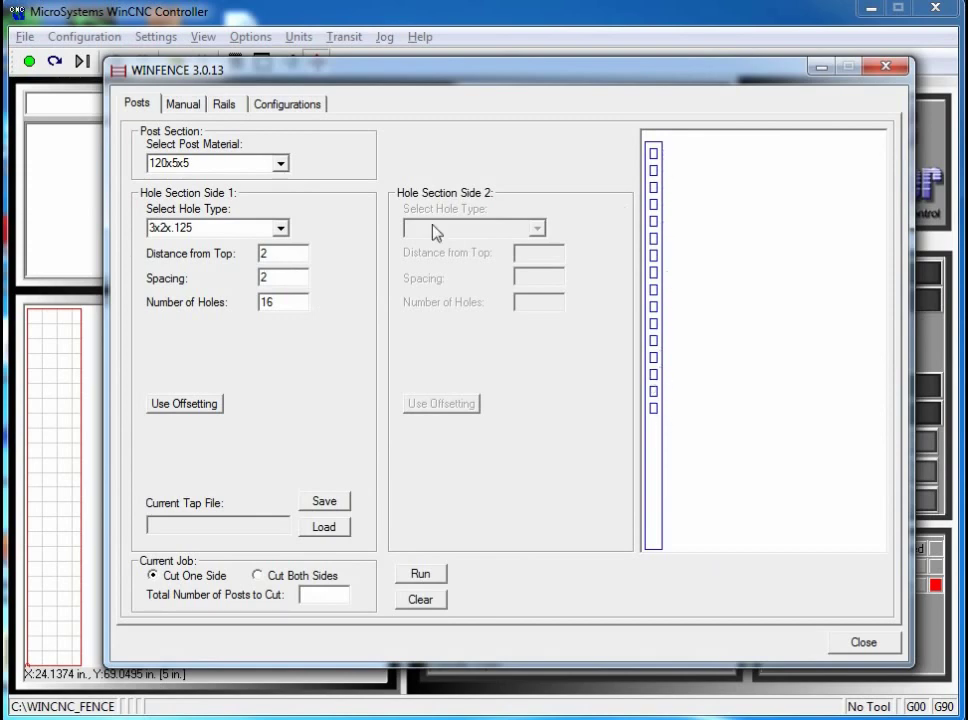
# Step: Try a hole spacing of 3 on side 1, and set the spacing to 5
pyautogui.moveTo(283, 277); pyautogui.dragTo(240, 275)
pyautogui.click(283, 301)
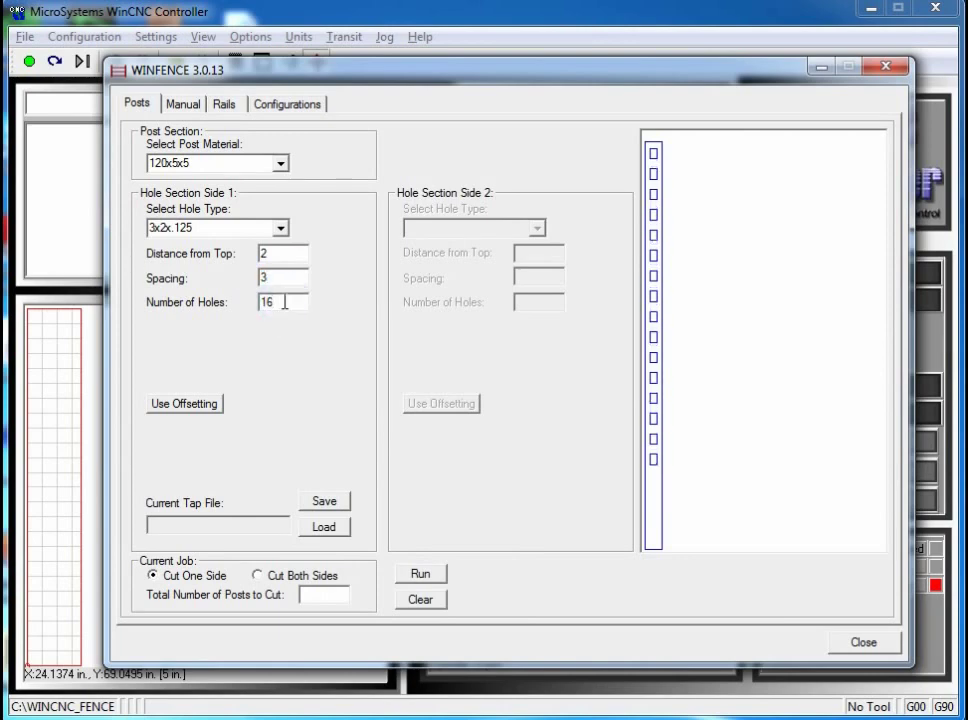
pyautogui.doubleClick(285, 278)
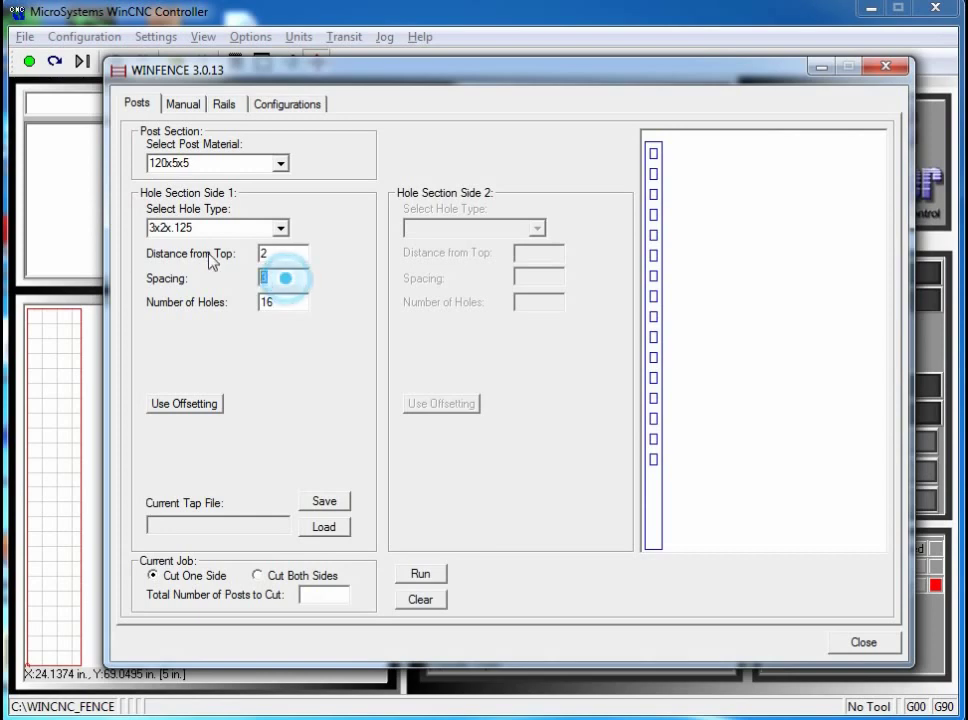
pyautogui.write('5')
pyautogui.click(289, 302)
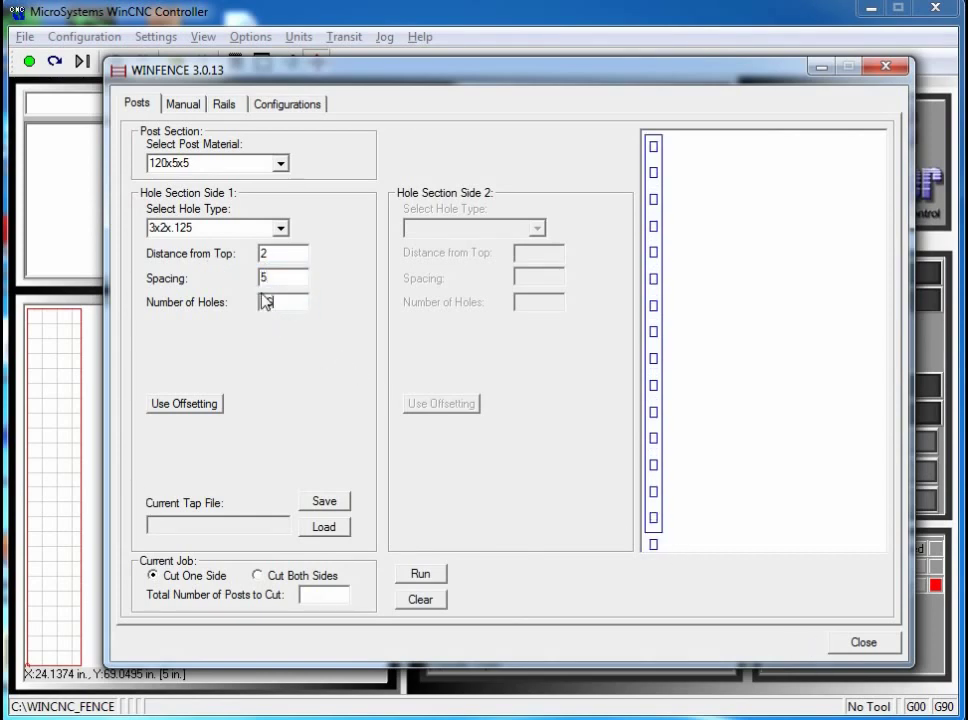
# Step: Try 15 holes on side 1, and set the number of holes to 12
pyautogui.click(281, 304)
pyautogui.moveTo(281, 304); pyautogui.dragTo(240, 316)
pyautogui.write('15')
pyautogui.click(301, 279)
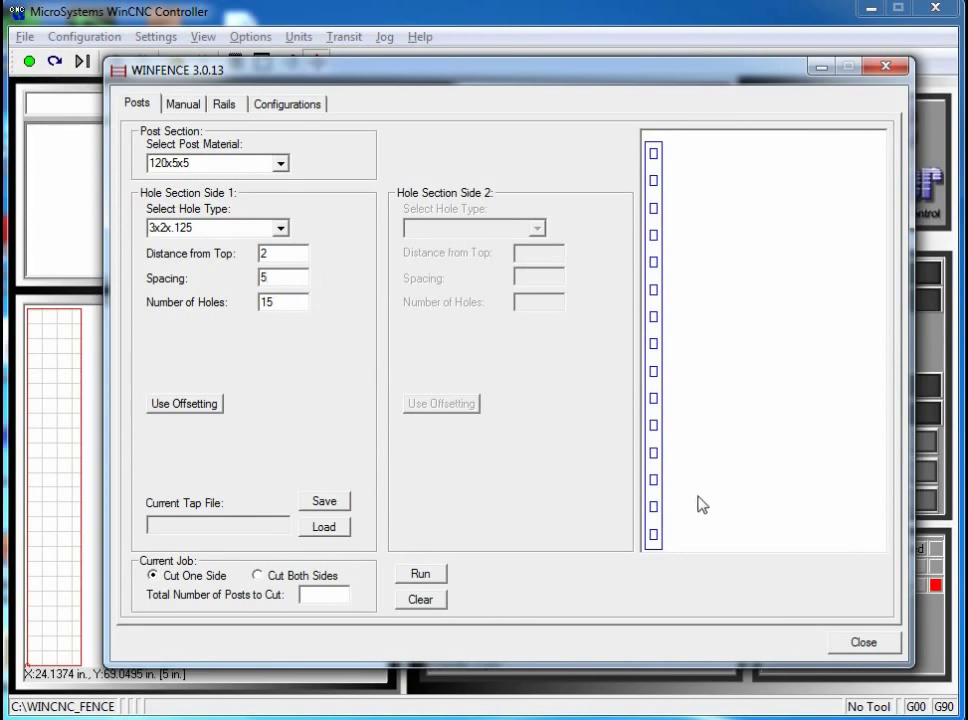
pyautogui.doubleClick(277, 302)
pyautogui.write('12')
pyautogui.click(301, 278)
# Step: Try distances from top of 7 and 14 for the side 1 holes, and set the distance back to 2
pyautogui.doubleClick(280, 253)
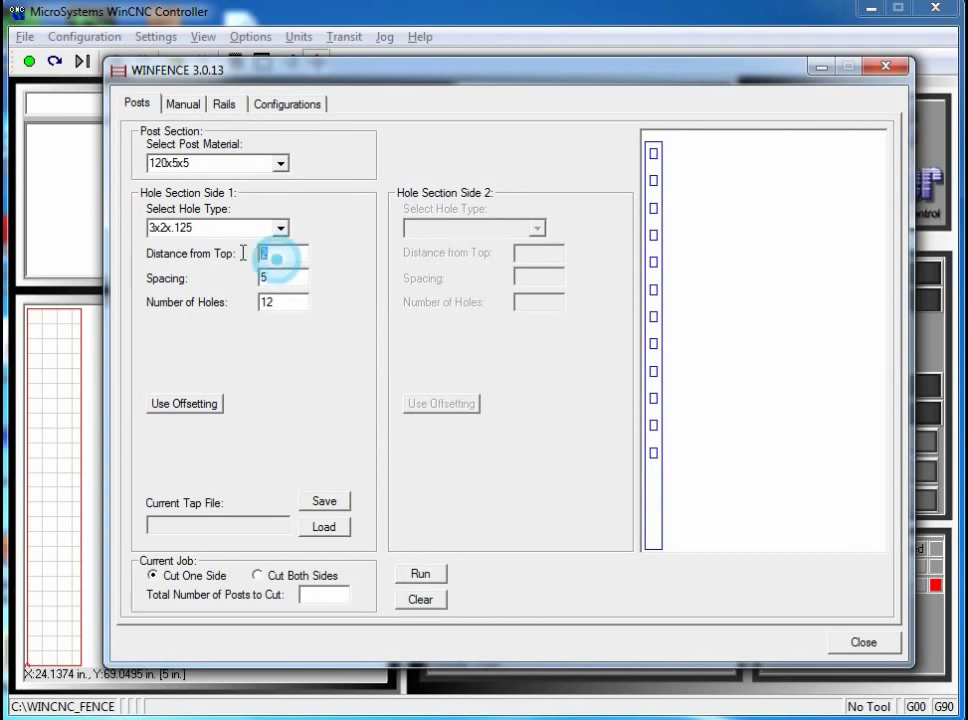
pyautogui.write('7')
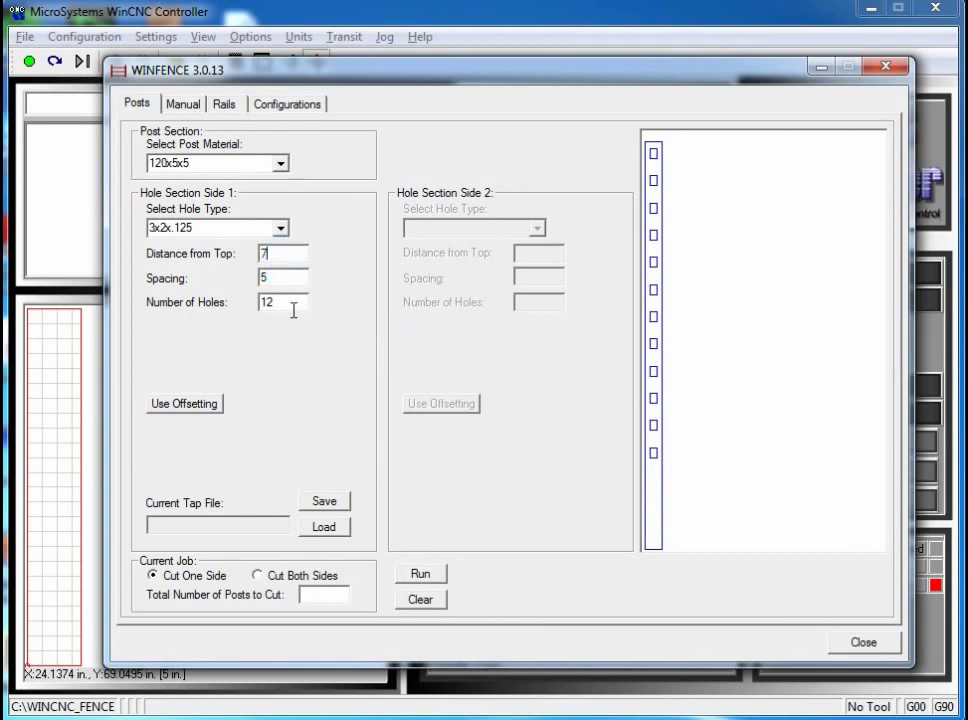
pyautogui.doubleClick(282, 281)
pyautogui.write('5')
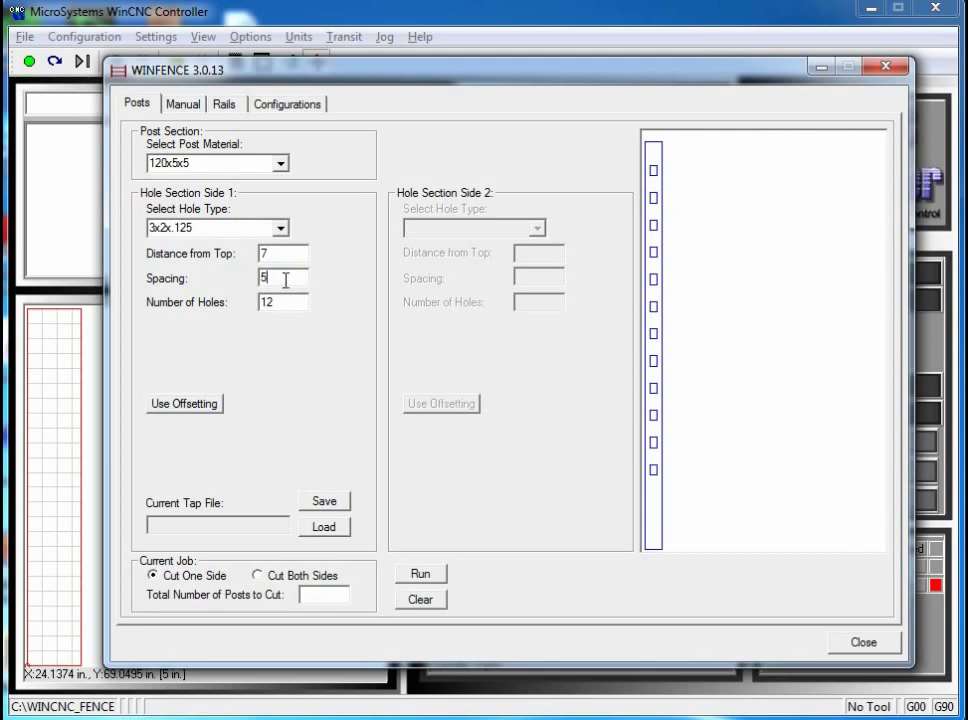
pyautogui.doubleClick(273, 256)
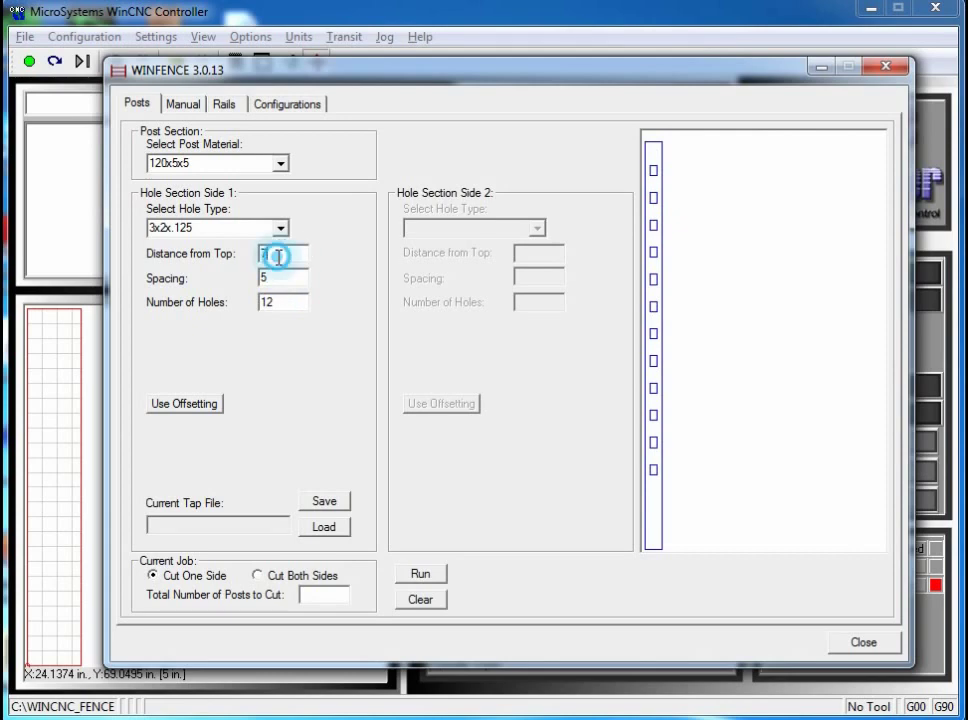
pyautogui.write('14')
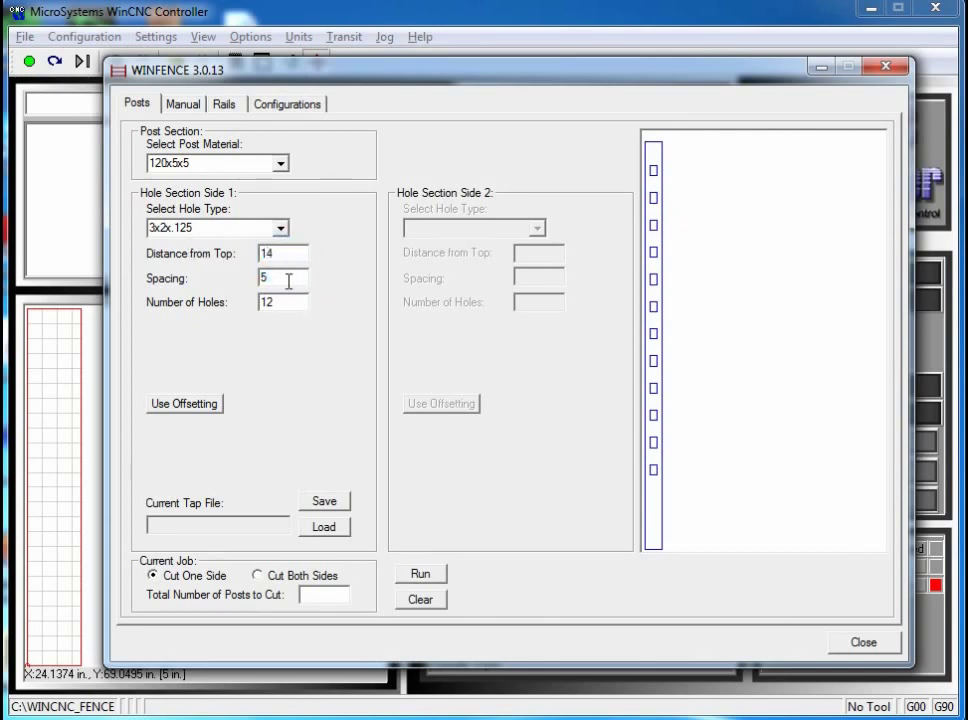
pyautogui.click(289, 280)
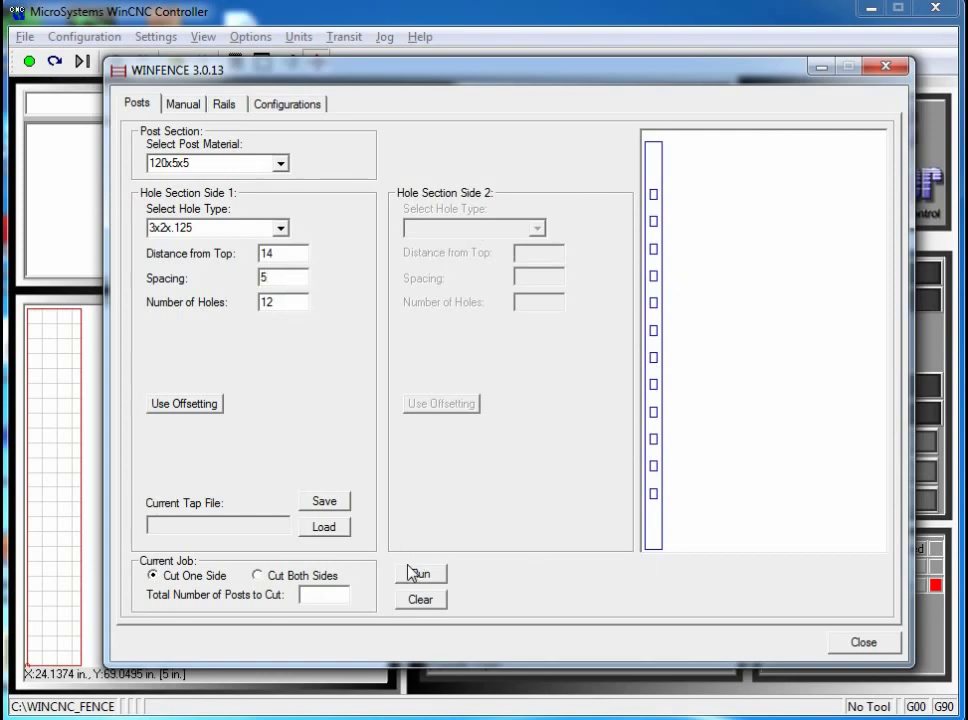
pyautogui.doubleClick(289, 253)
pyautogui.write('2')
pyautogui.click(290, 273)
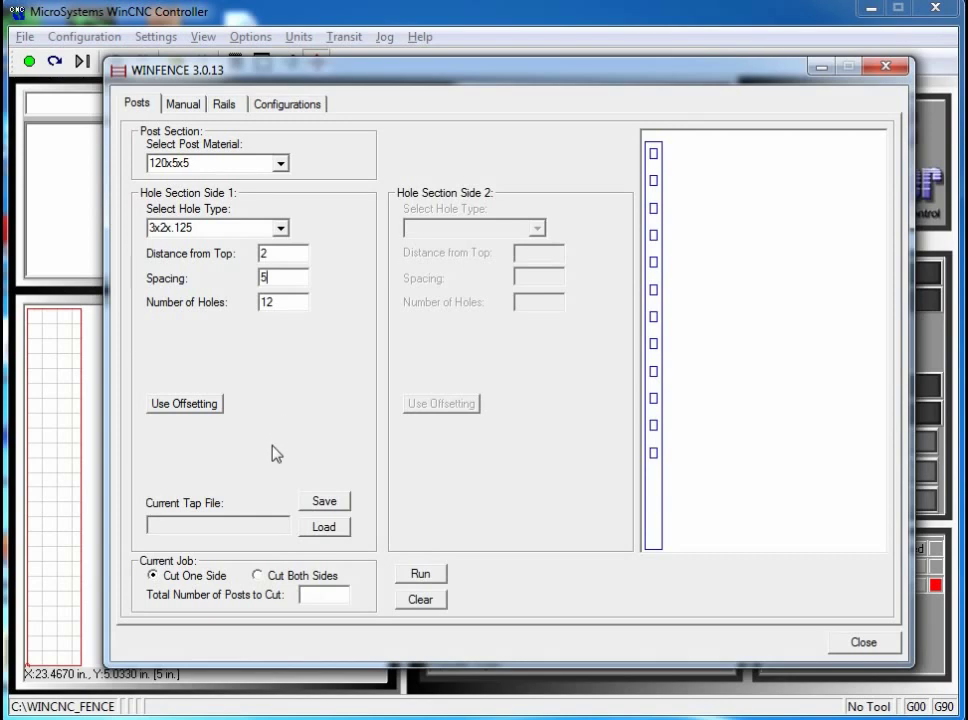
# Step: Switch to the WinCNC Controller to check its Auto Run option, and return to WinFence
pyautogui.click(516, 42)
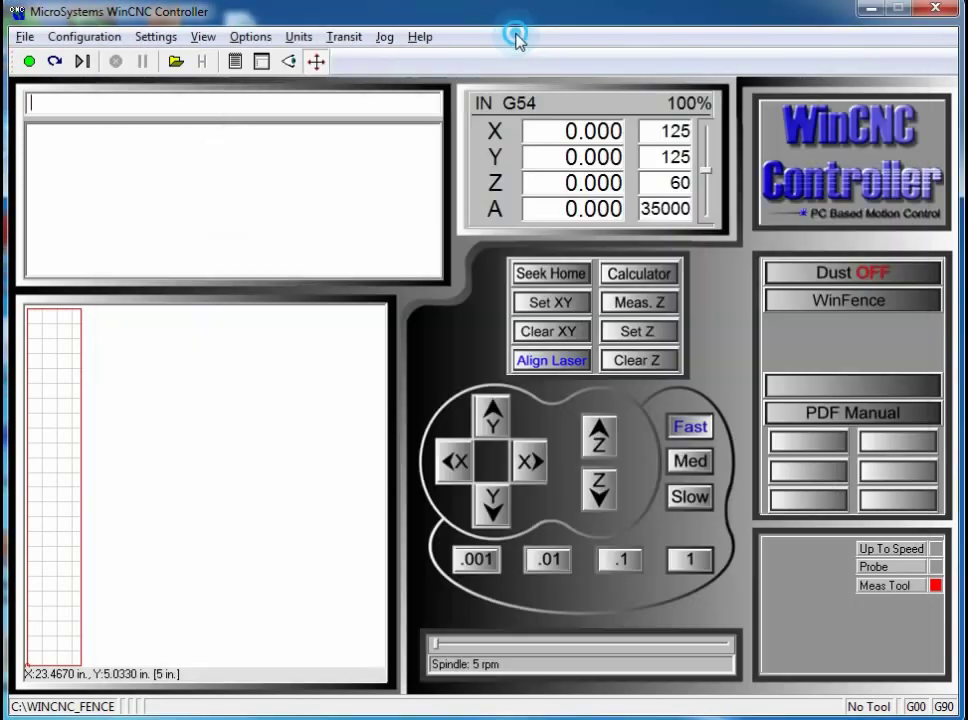
pyautogui.click(250, 38)
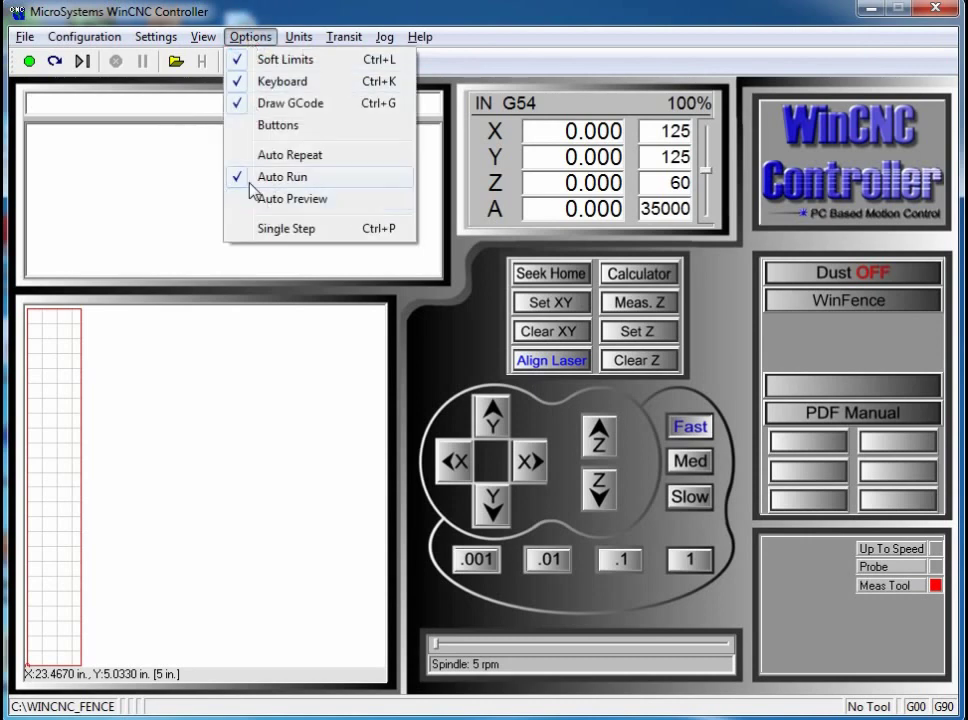
pyautogui.moveTo(420, 37)
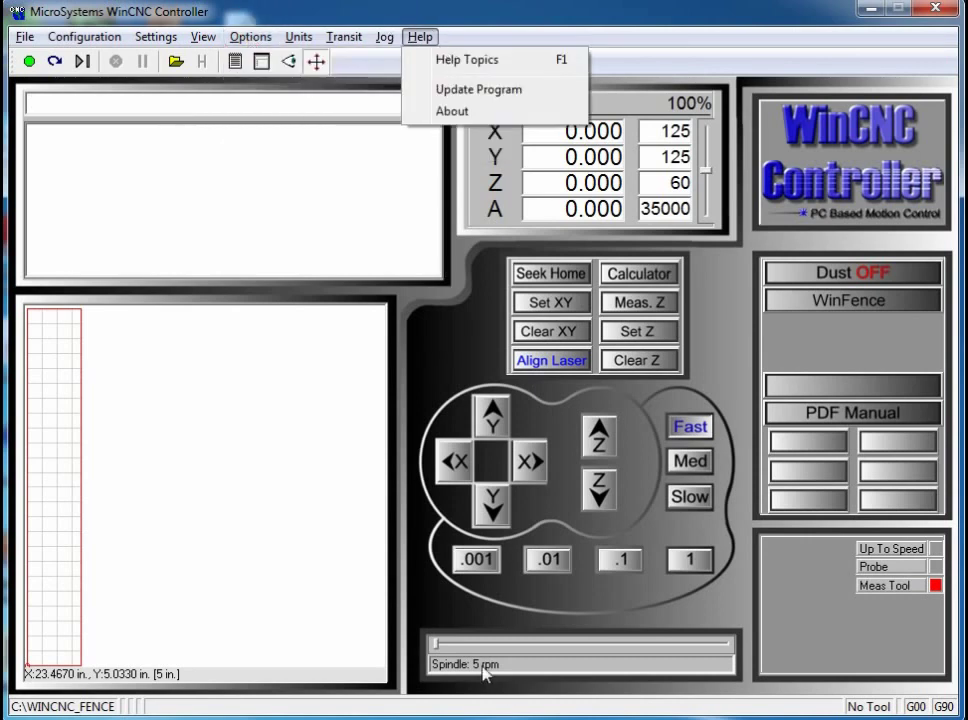
pyautogui.press('Escape')
pyautogui.hotkey('alt', 'Tab')
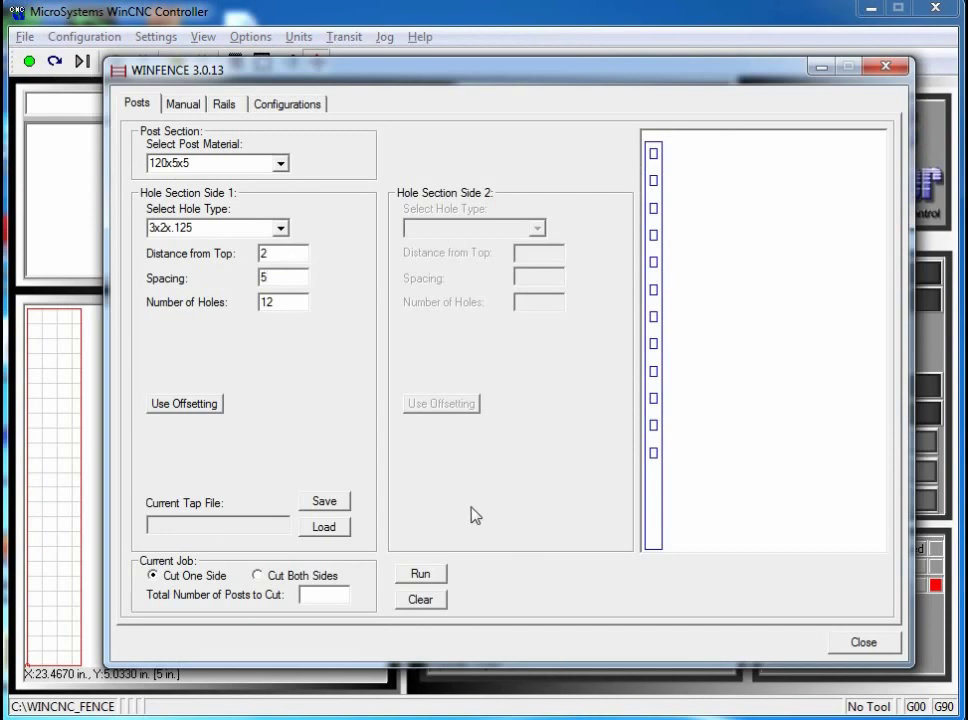
# Step: Try to run the post cutting job
pyautogui.click(430, 576)
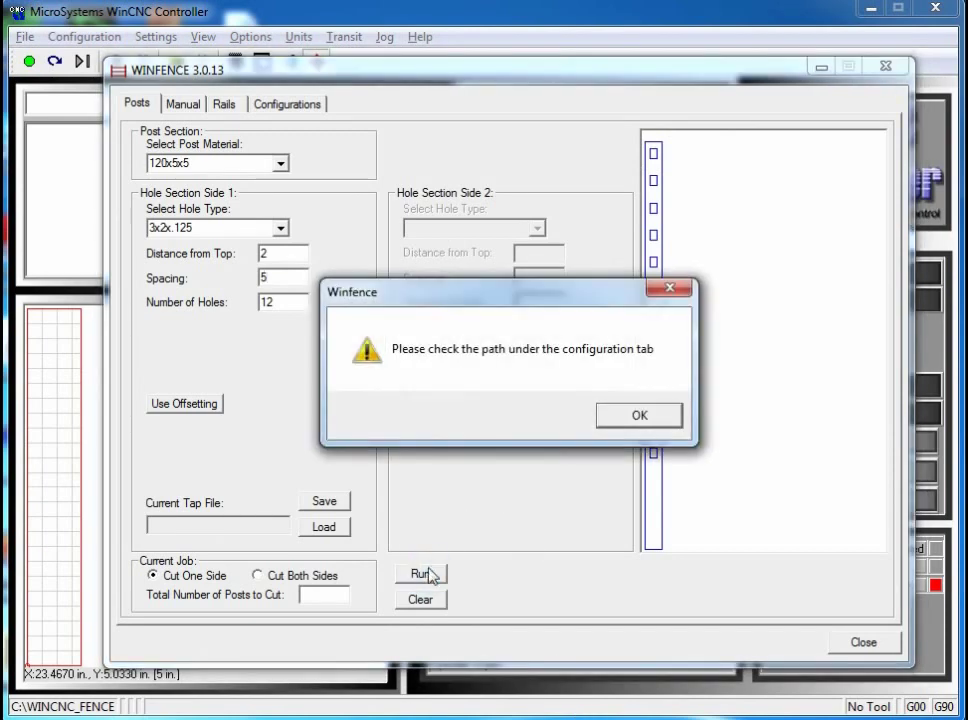
pyautogui.click(631, 423)
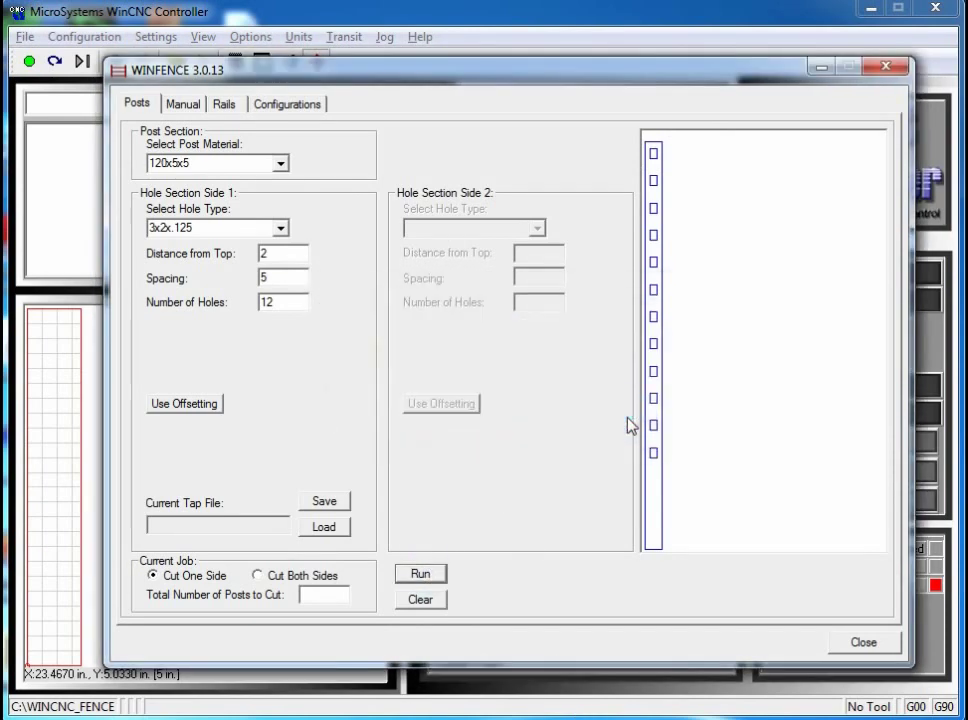
# Step: Set the G-Code file path to i:\wincnc_fence and the job file path to i:\wincnc_fence\autorun
pyautogui.click(285, 105)
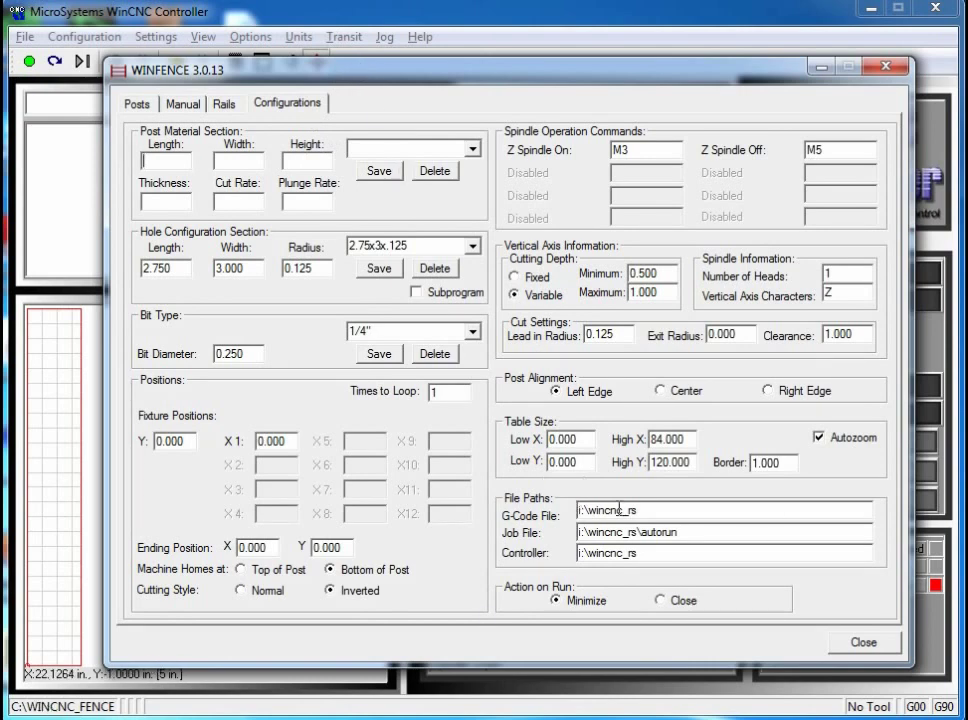
pyautogui.moveTo(626, 510); pyautogui.dragTo(657, 510)
pyautogui.write('fe')
pyautogui.moveTo(626, 531); pyautogui.dragTo(631, 532)
pyautogui.write('fence')
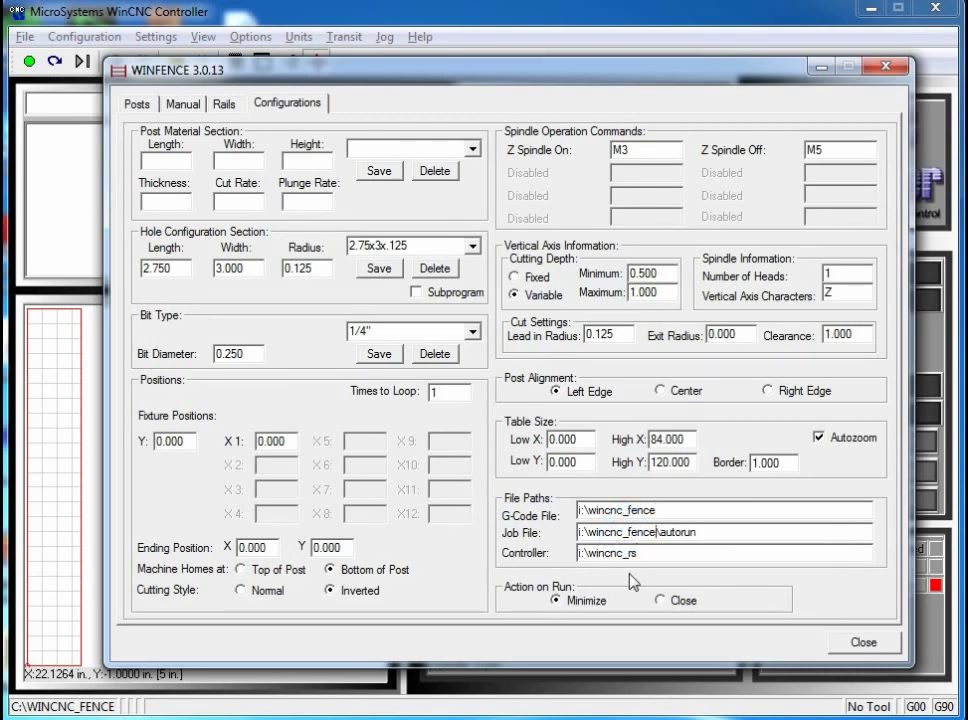
# Step: Set the controller file path to i:\wincnc_fence and run the post cutting job
pyautogui.moveTo(629, 553); pyautogui.dragTo(662, 553)
pyautogui.click(147, 108)
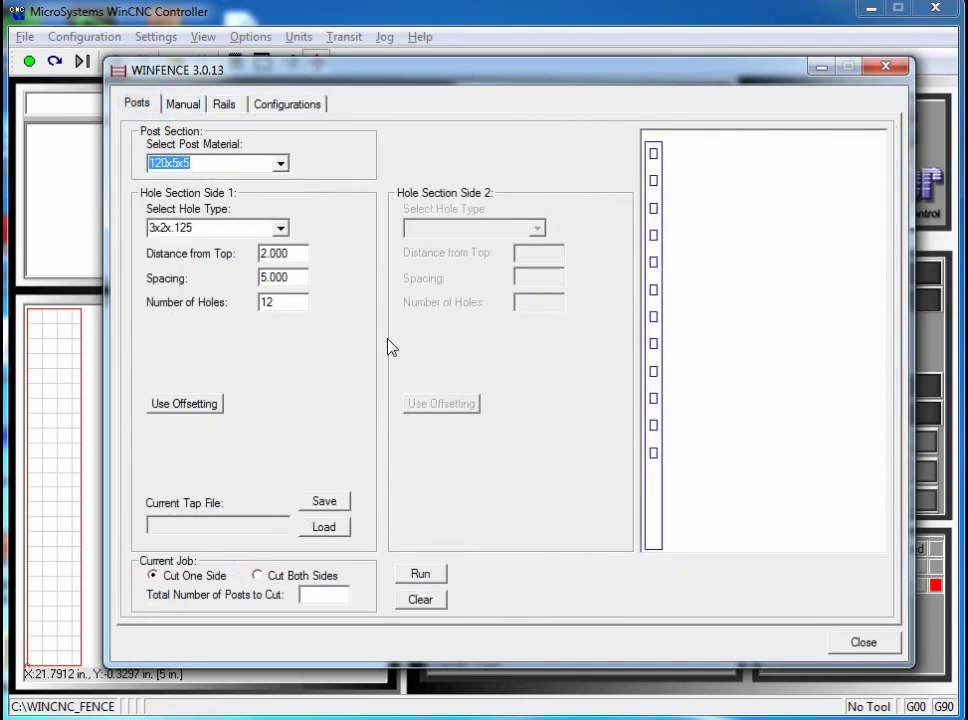
pyautogui.click(419, 576)
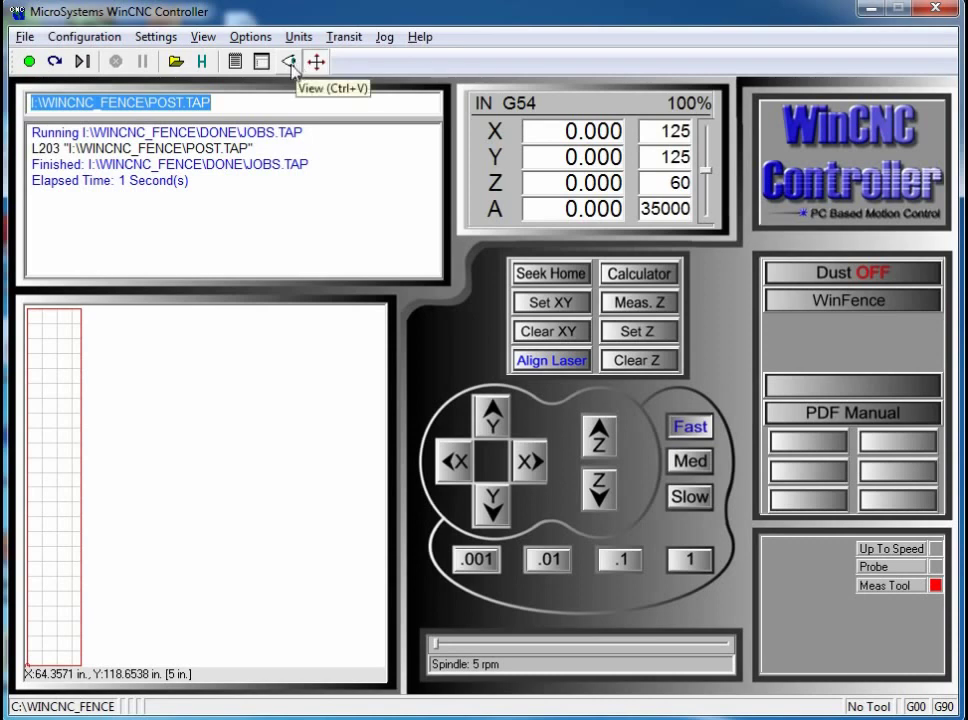
# Step: Preview the POST.TAP toolpath in the WinCNC Controller and examine the lowest hole's lead-in up close
pyautogui.click(290, 64)
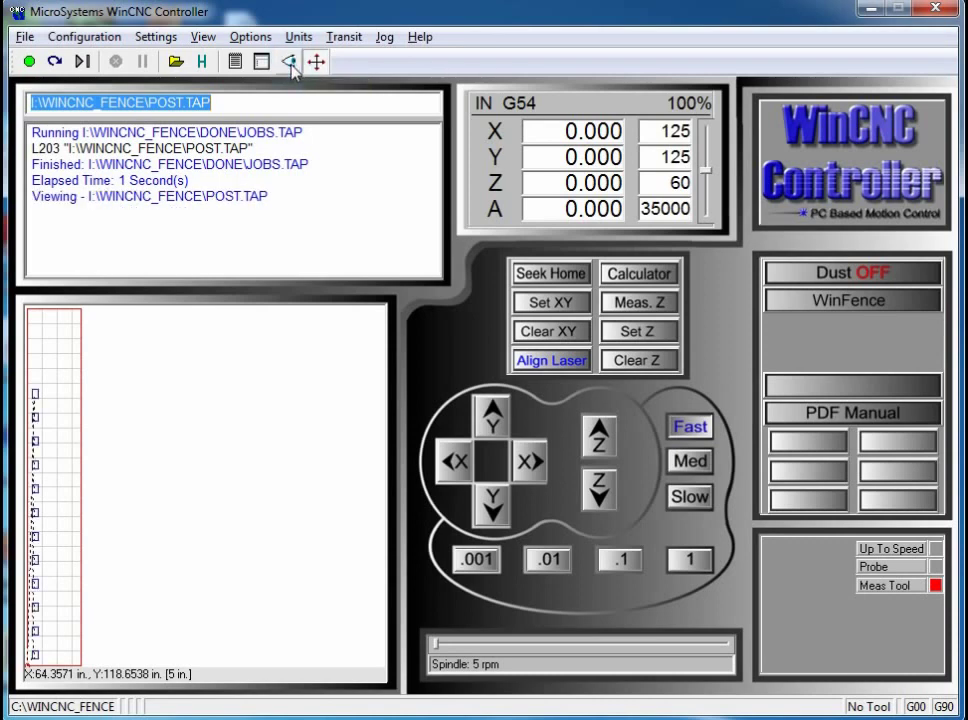
pyautogui.click(40, 655)
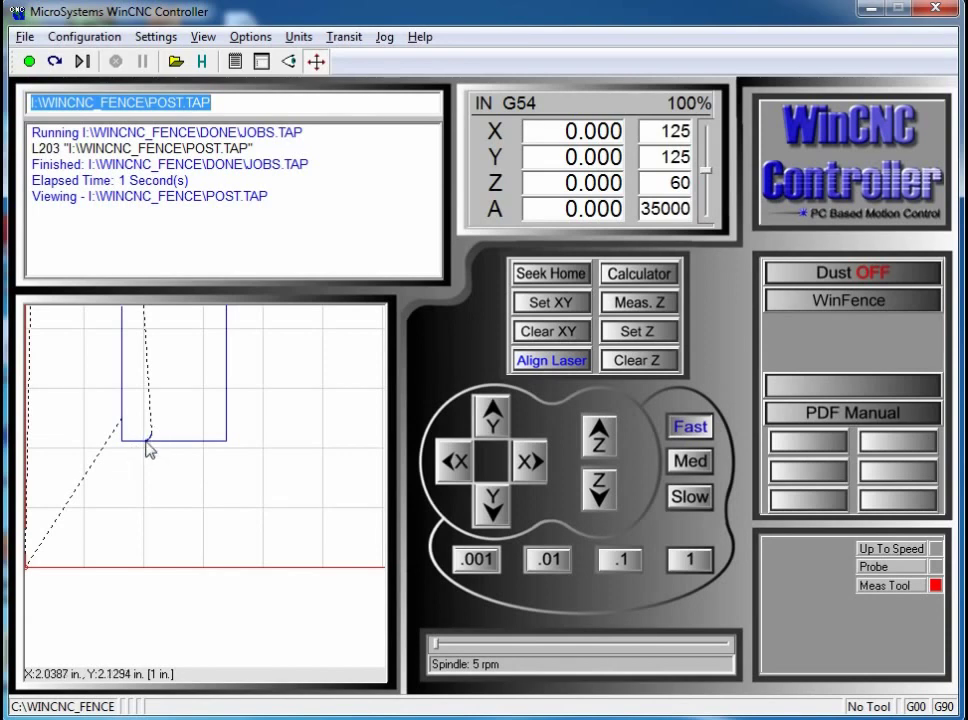
pyautogui.click(264, 490)
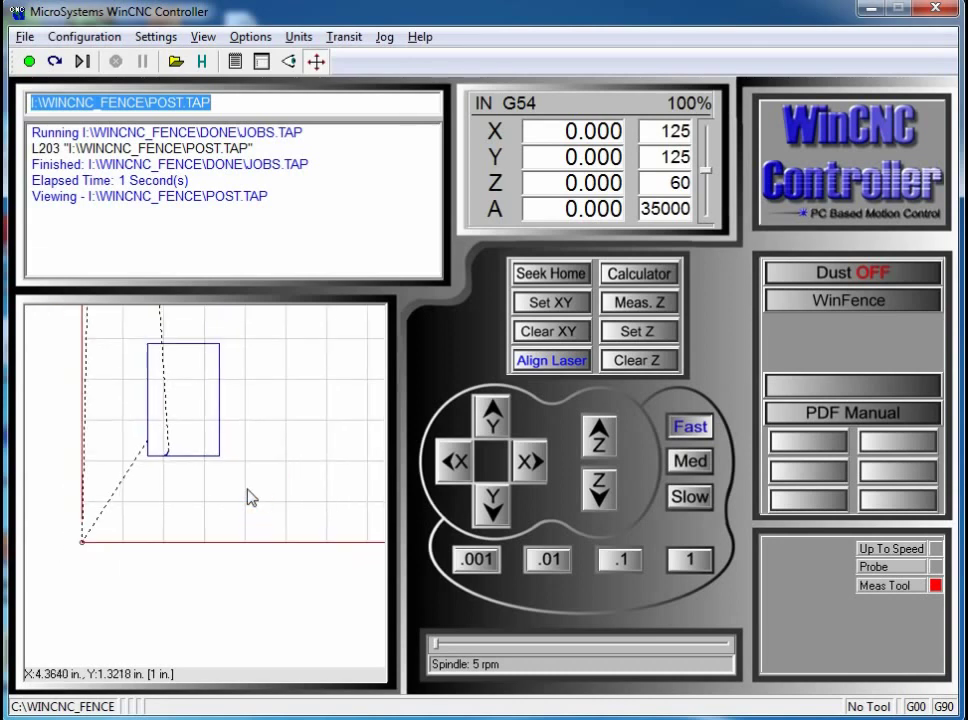
pyautogui.click(233, 470)
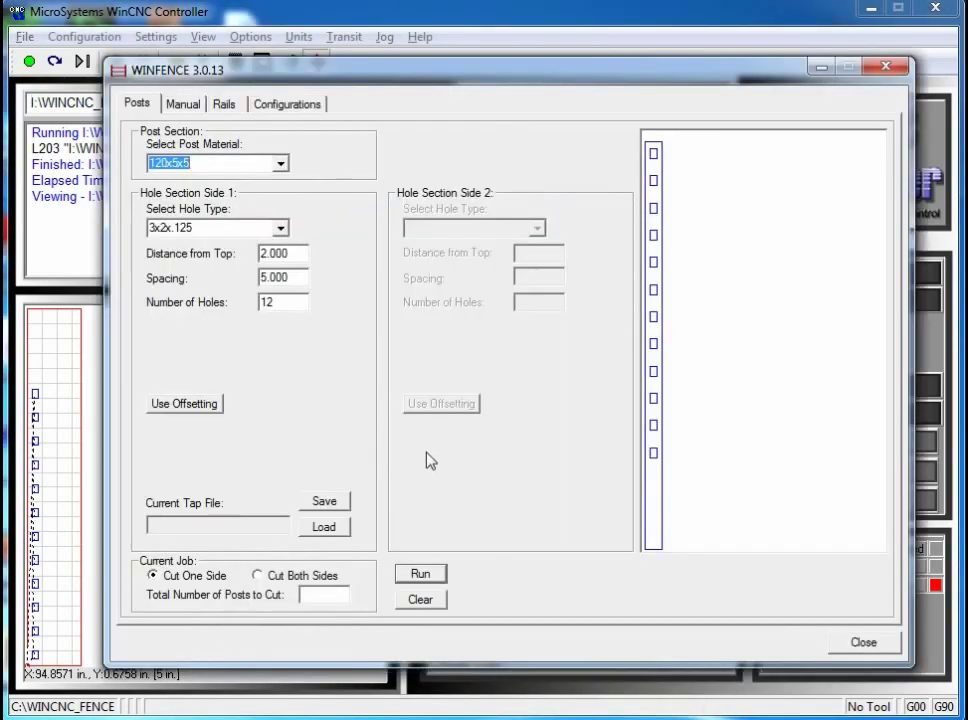
# Step: Set the side 1 post holes to a spacing of 2 and a count of 15, and rerun the post job with a toolpath preview
pyautogui.doubleClick(291, 278)
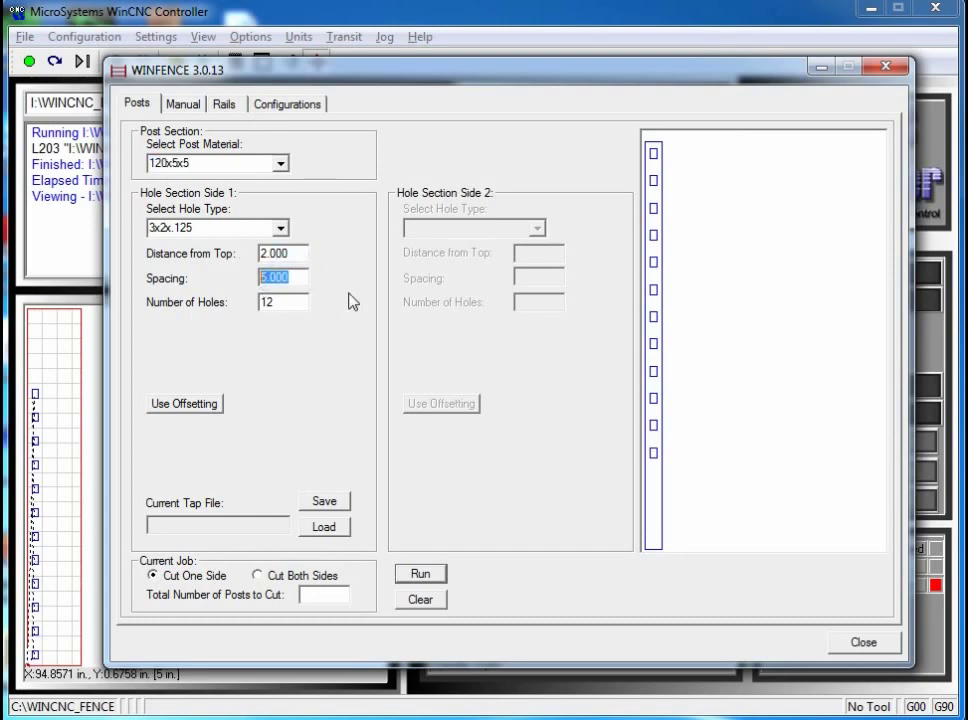
pyautogui.write('2')
pyautogui.click(289, 303)
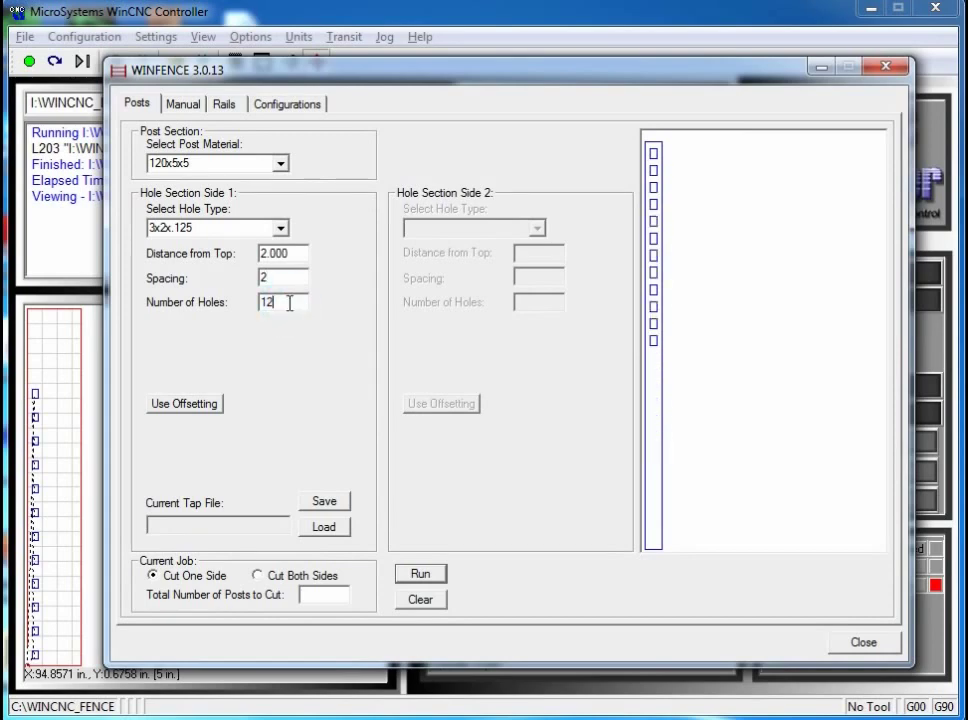
pyautogui.doubleClick(289, 303)
pyautogui.write('15')
pyautogui.click(292, 278)
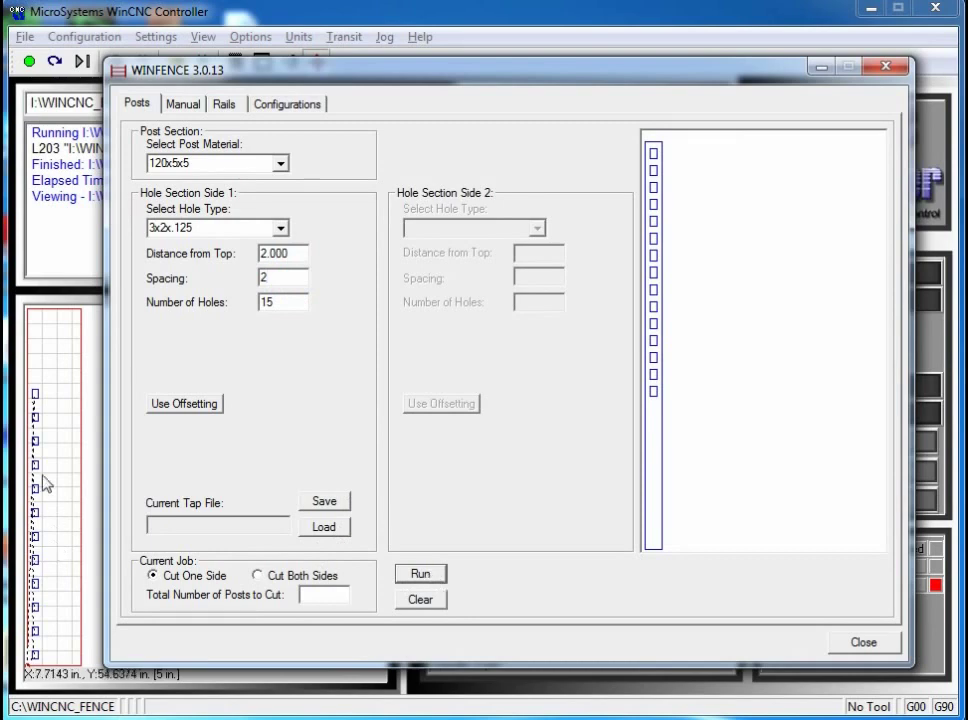
pyautogui.click(421, 574)
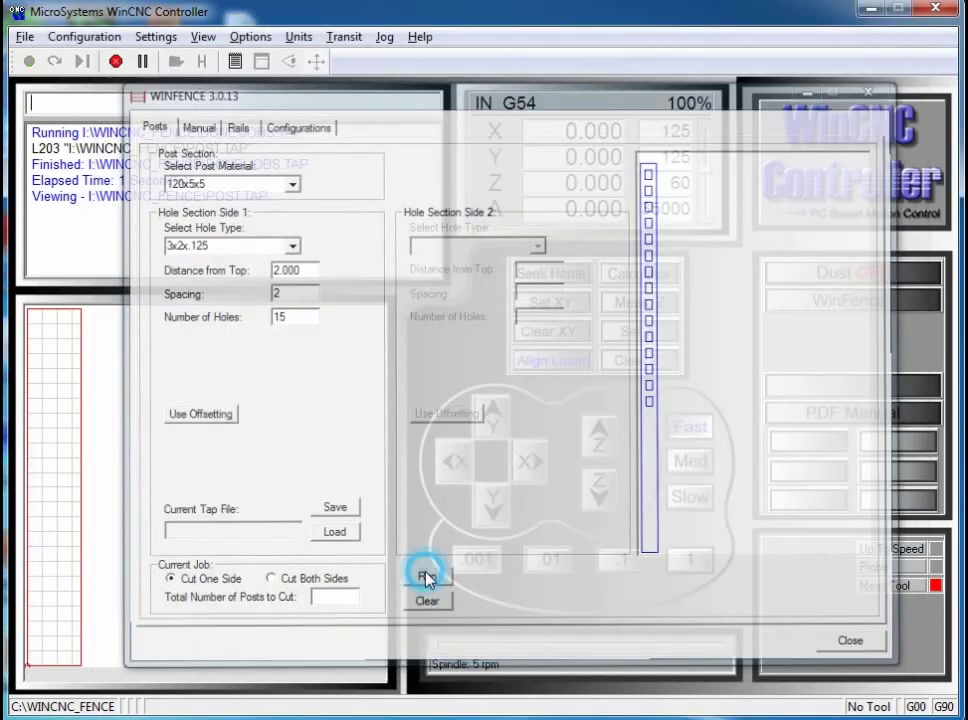
pyautogui.click(292, 63)
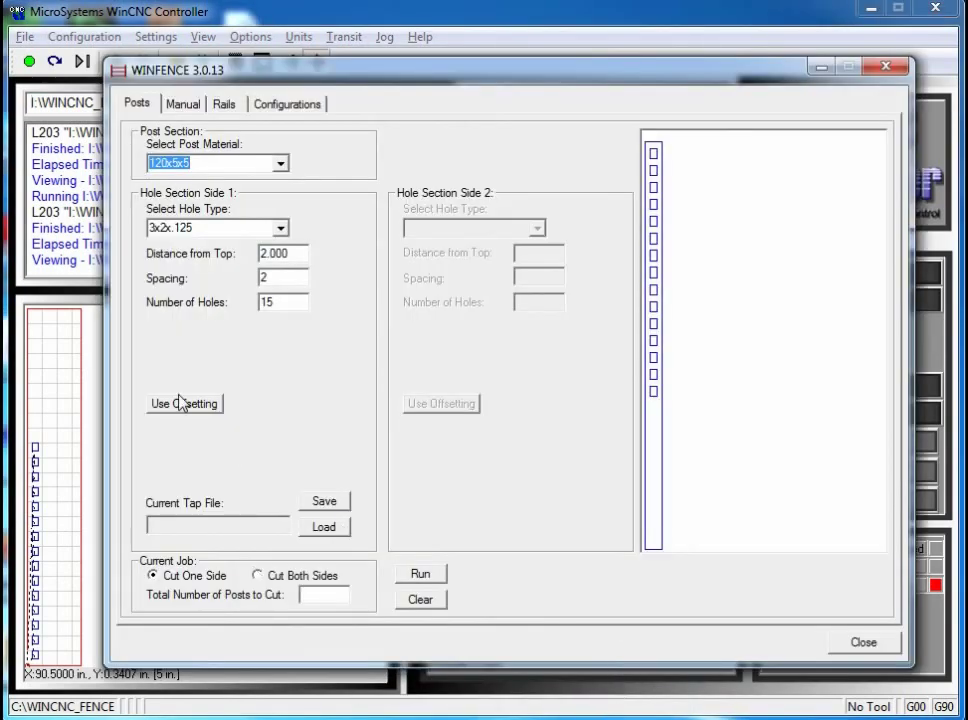
# Step: Apply alternate offsetting to the side 1 post holes and rerun the post job with a toolpath preview
pyautogui.click(182, 410)
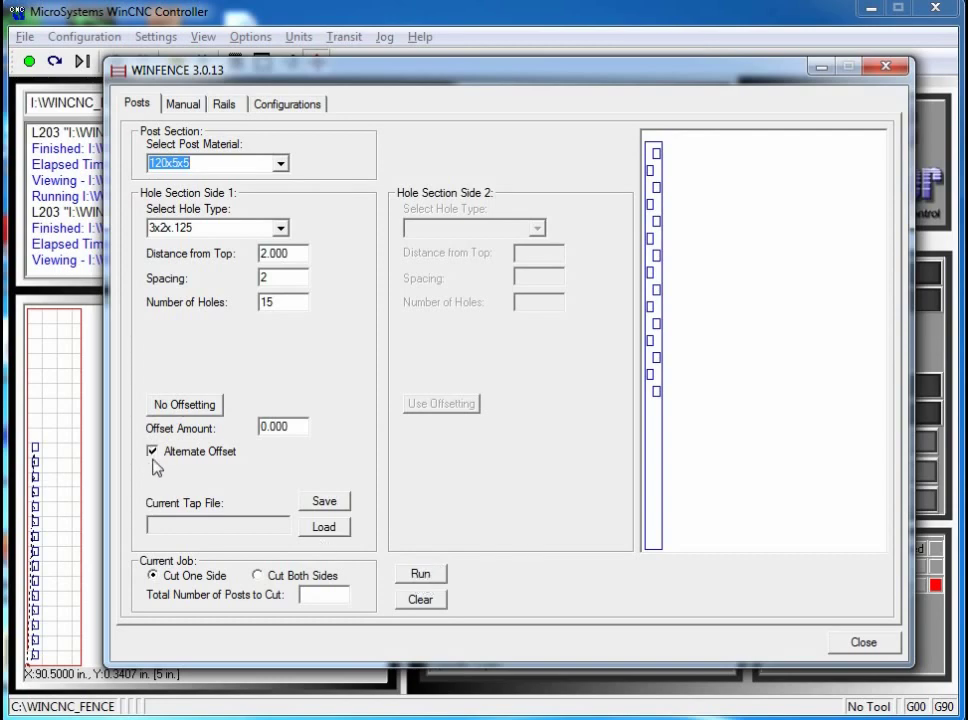
pyautogui.click(422, 577)
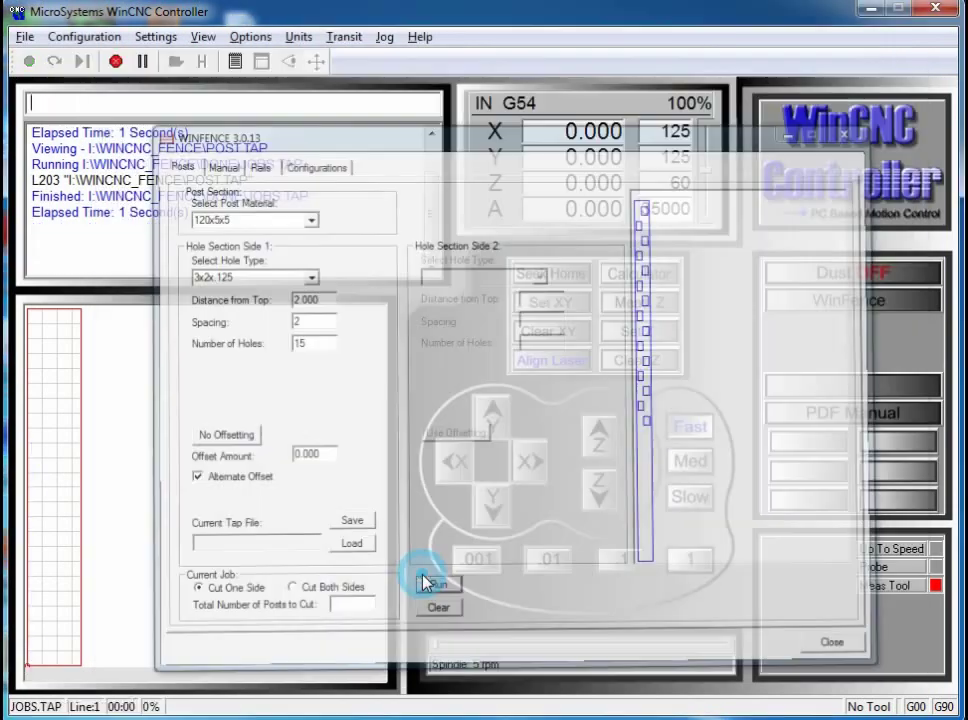
pyautogui.click(263, 63)
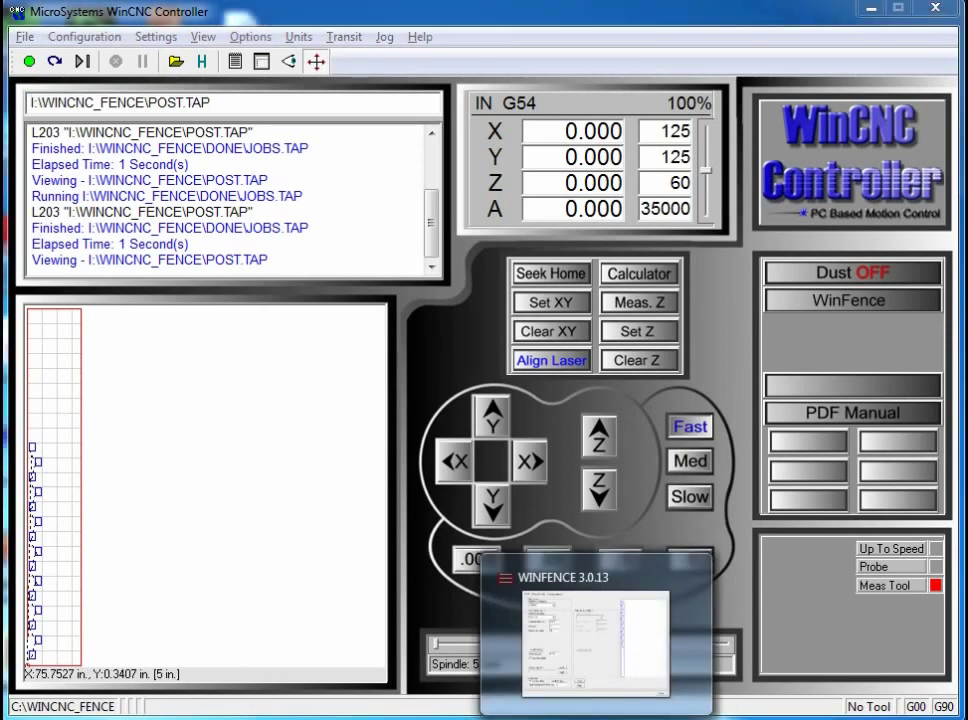
# Step: Return to WinFence and set the times to loop to 2 with an X 2 fixture position of 8
pyautogui.click(540, 615)
pyautogui.click(284, 103)
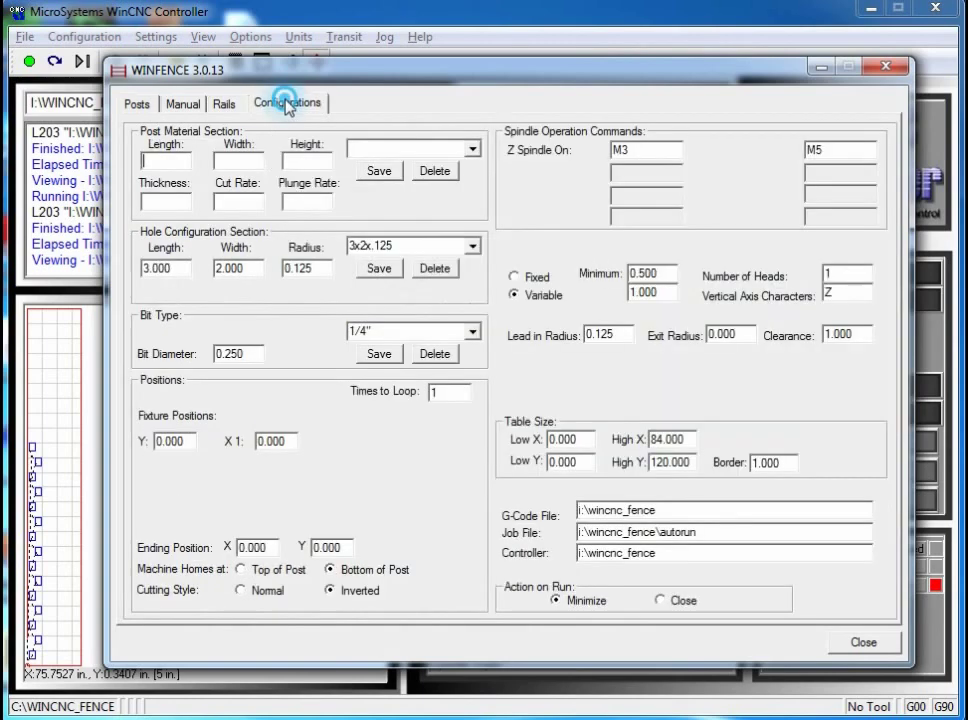
pyautogui.doubleClick(438, 392)
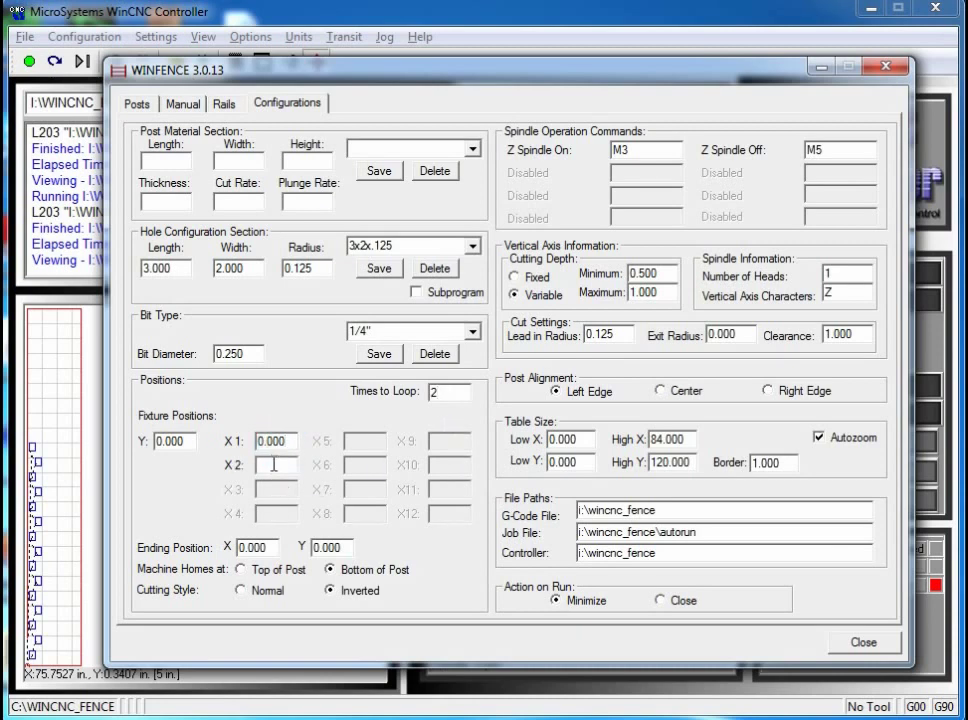
pyautogui.click(273, 465)
pyautogui.click(405, 332)
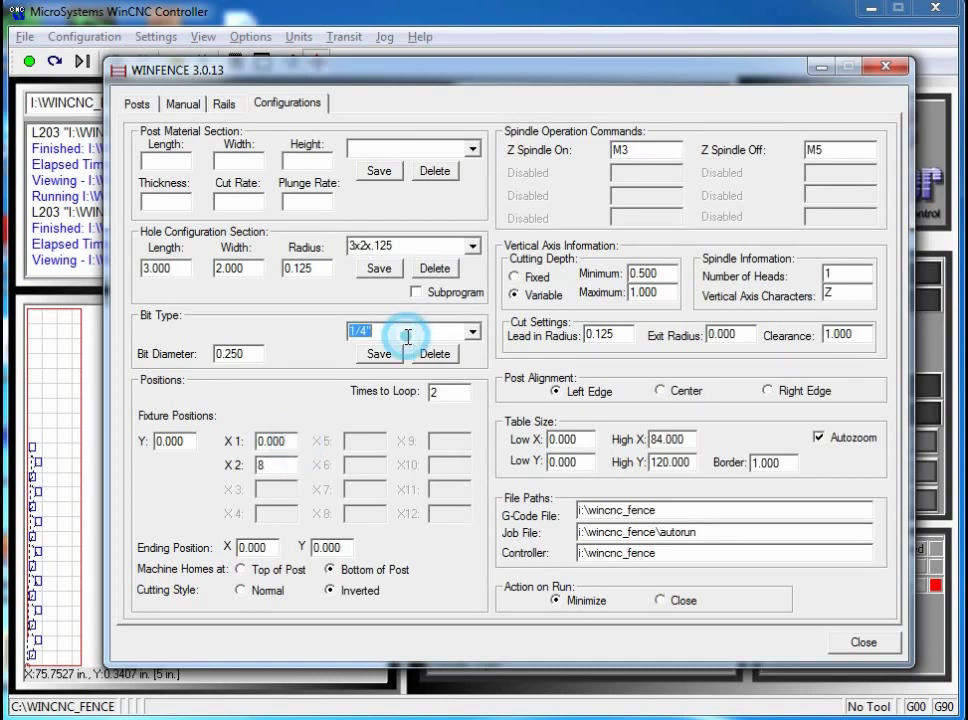
# Step: Run the post job for both fixture positions and preview its toolpath in the WinCNC Controller
pyautogui.click(145, 104)
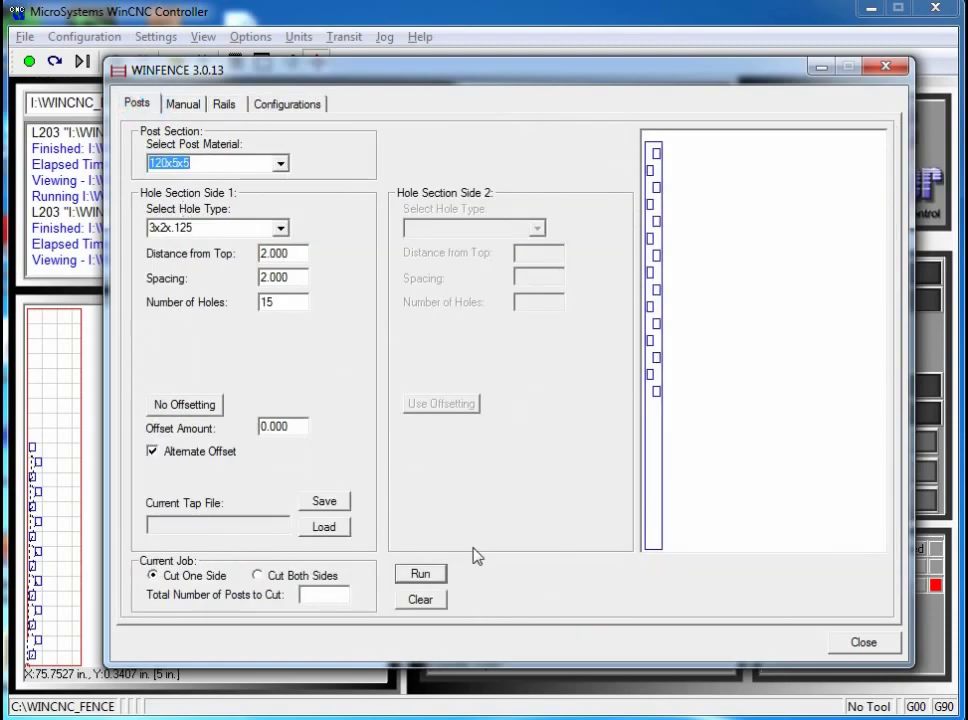
pyautogui.click(419, 574)
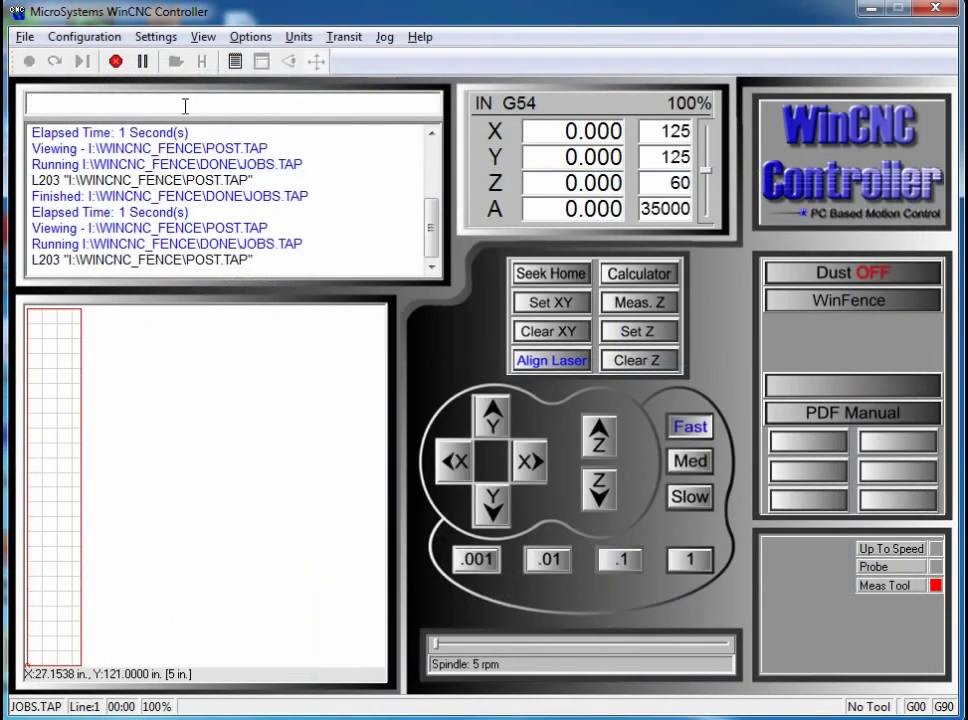
pyautogui.click(290, 62)
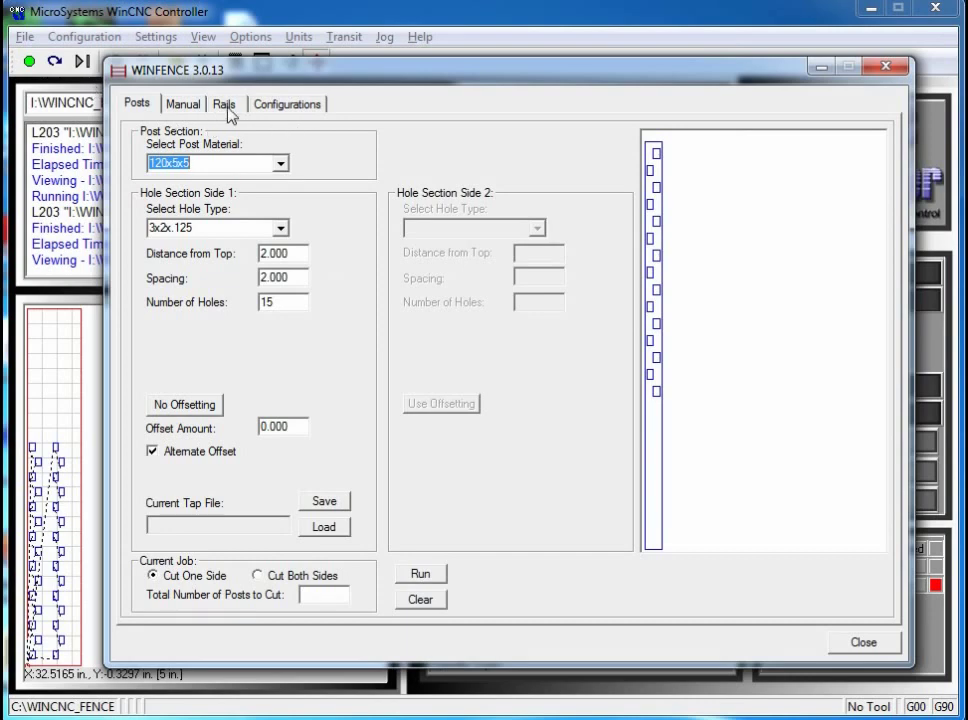
# Step: Start a rail layout in WinFence with 110x4x4 material and the 2.75x3x.125 hole type for side 1
pyautogui.click(228, 110)
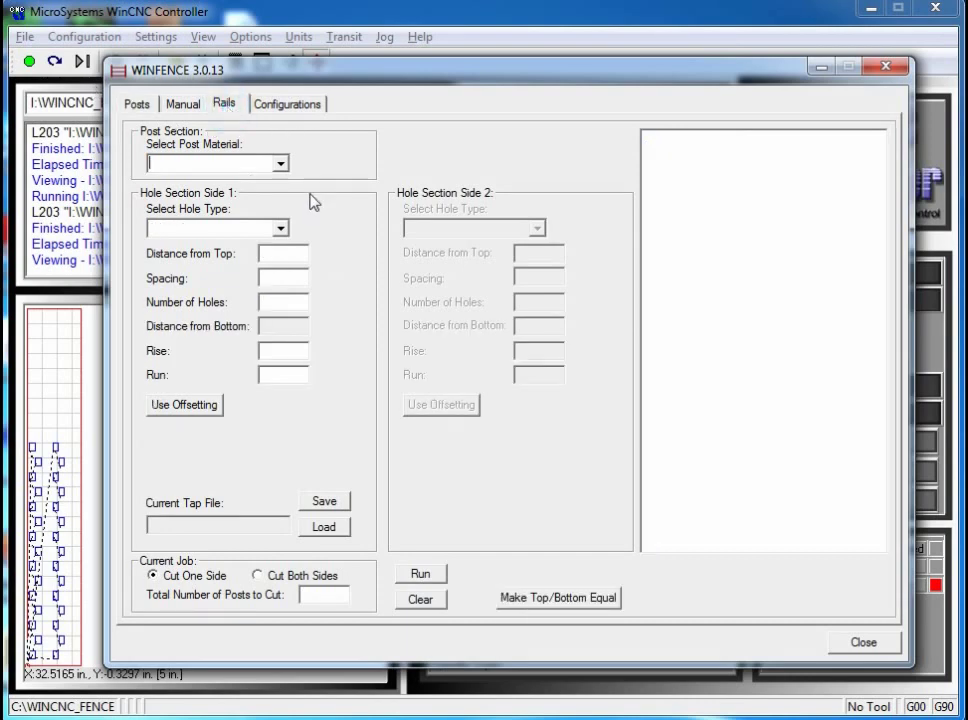
pyautogui.click(281, 164)
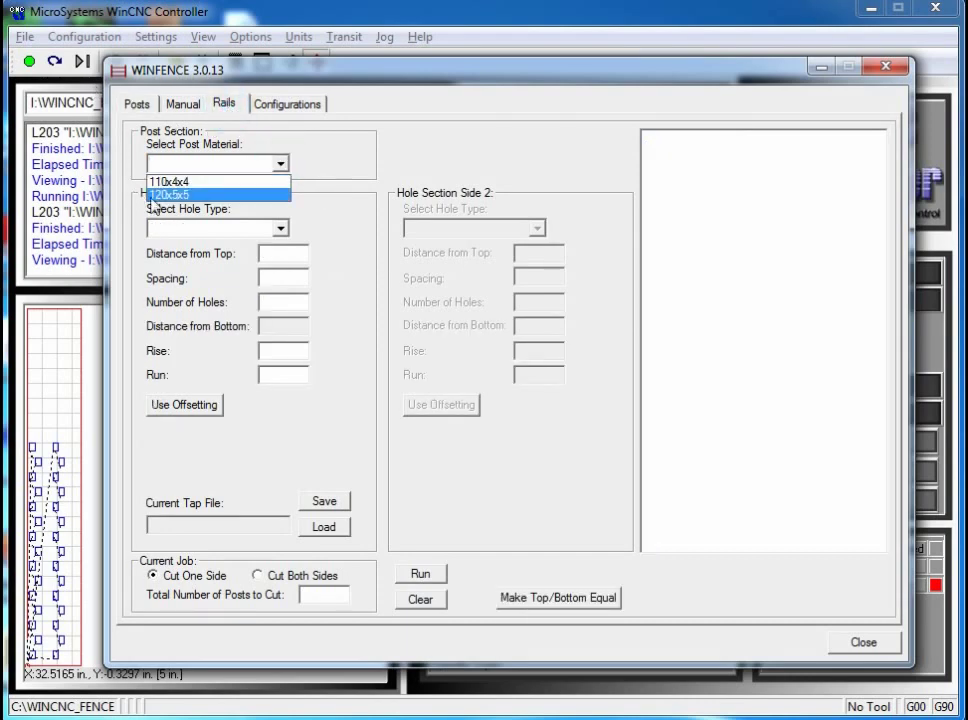
pyautogui.click(186, 182)
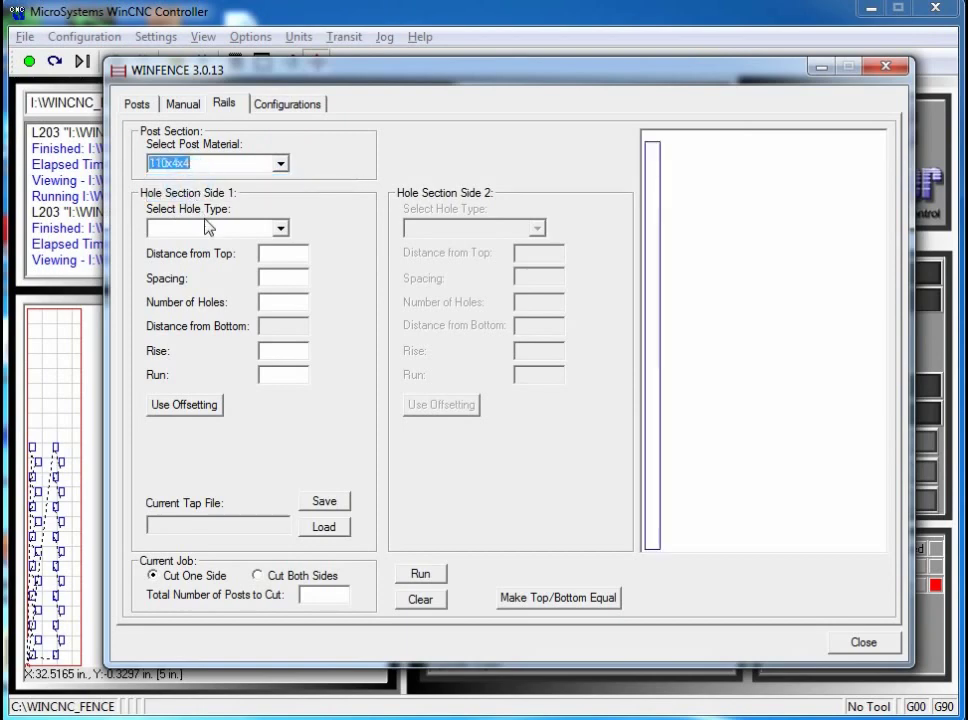
pyautogui.click(281, 230)
pyautogui.click(218, 246)
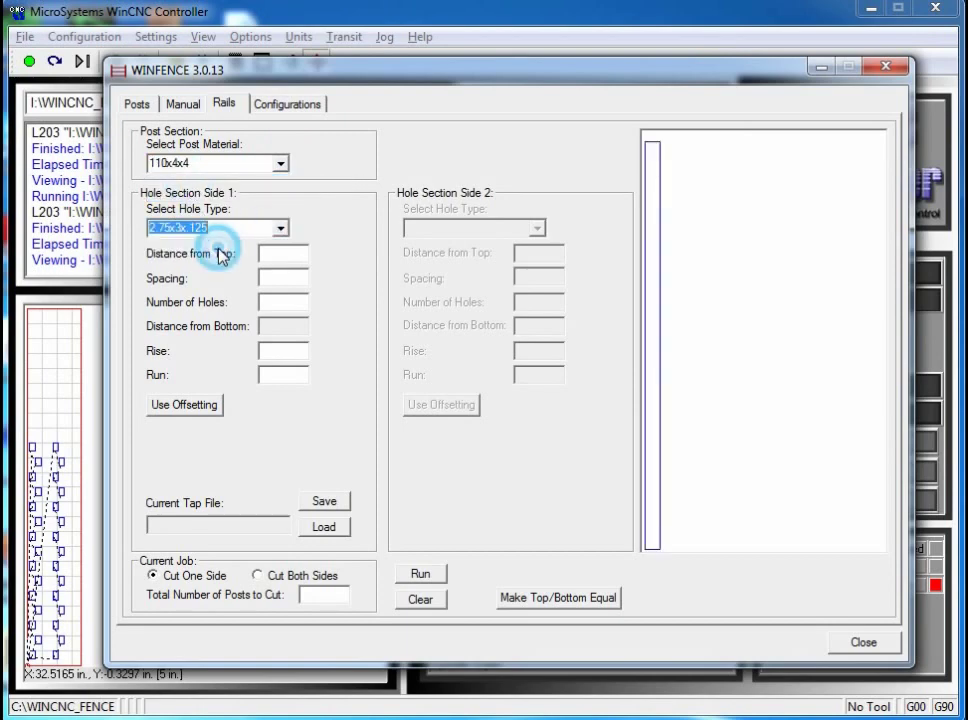
# Step: Lay out 22 rail holes at 4 from the top with a spacing of 2, and equalize the top and bottom distances
pyautogui.click(289, 254)
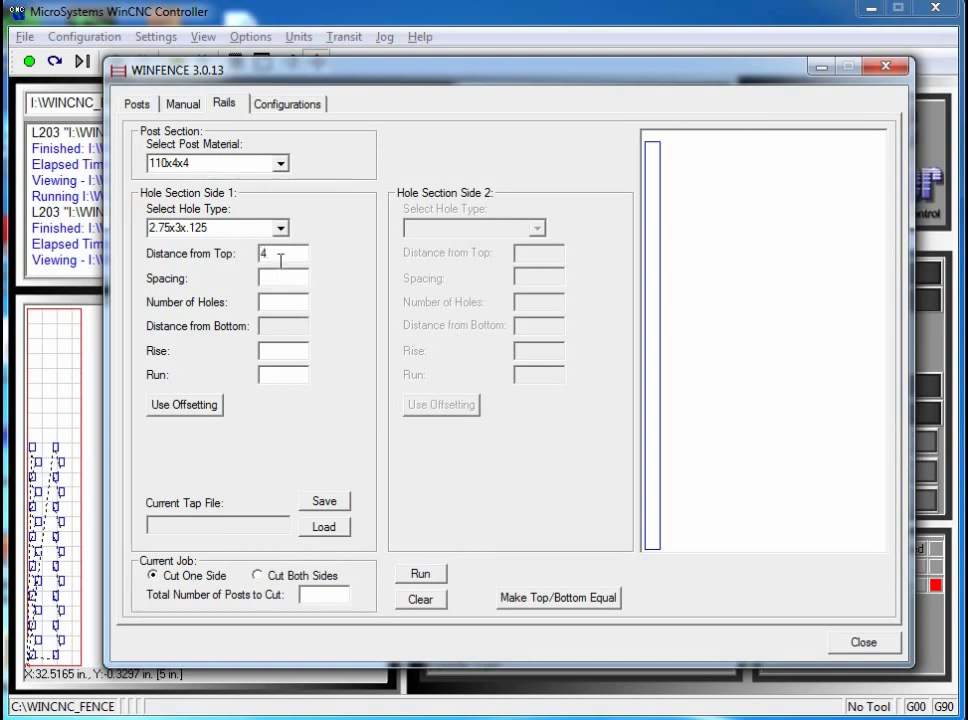
pyautogui.click(279, 275)
pyautogui.write('2')
pyautogui.click(271, 302)
pyautogui.write('22')
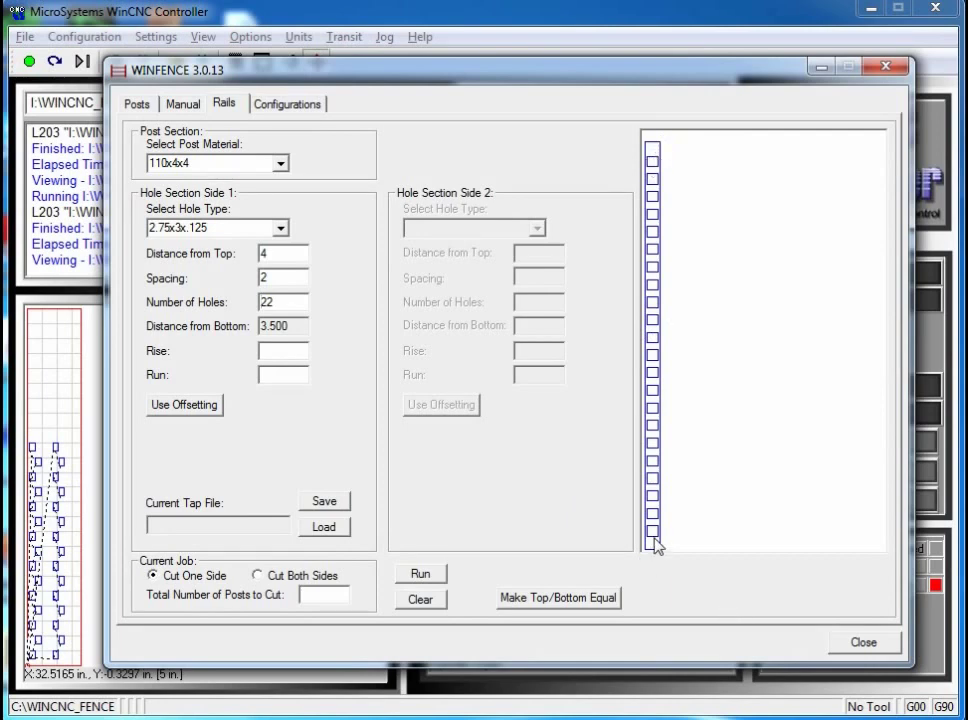
pyautogui.click(550, 605)
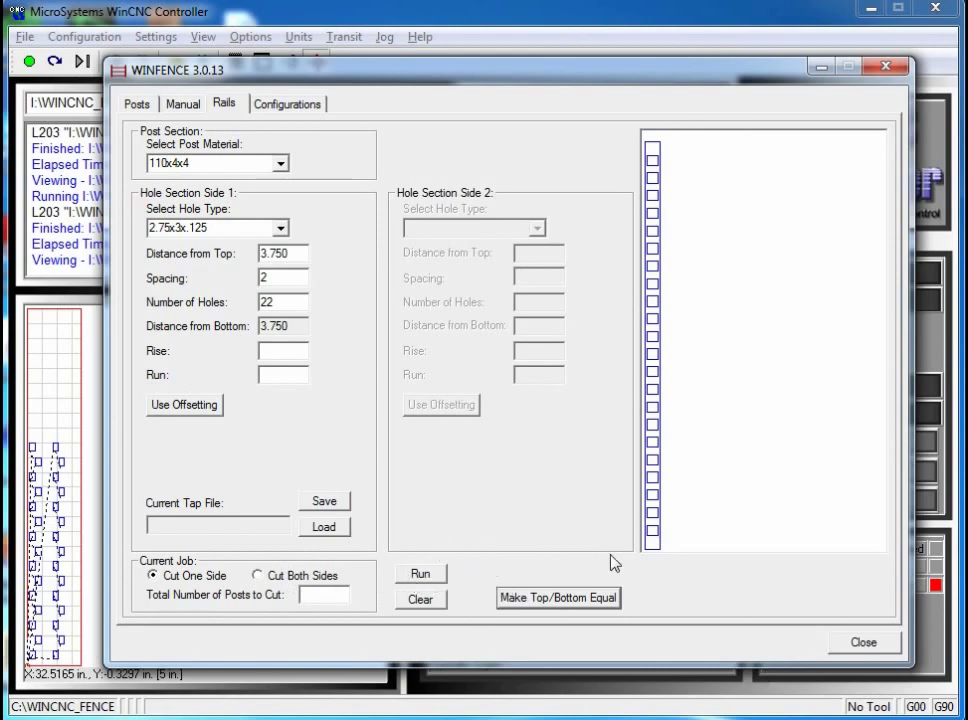
# Step: Check the loop settings, and run the rail cutting job with a preview of the RAIL.TAP toolpath
pyautogui.click(286, 105)
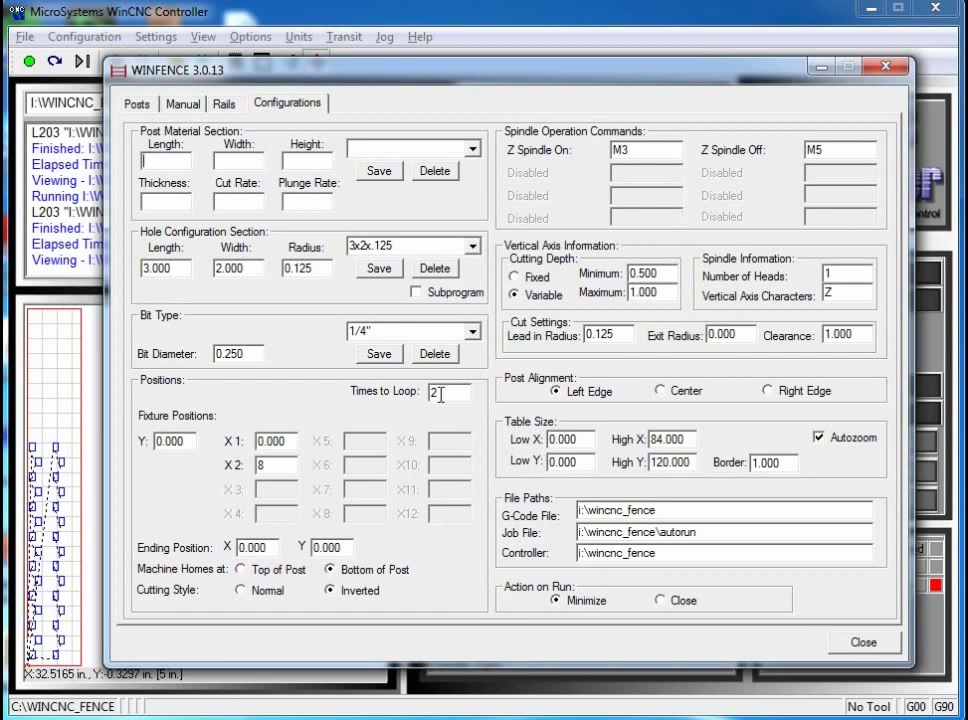
pyautogui.click(224, 103)
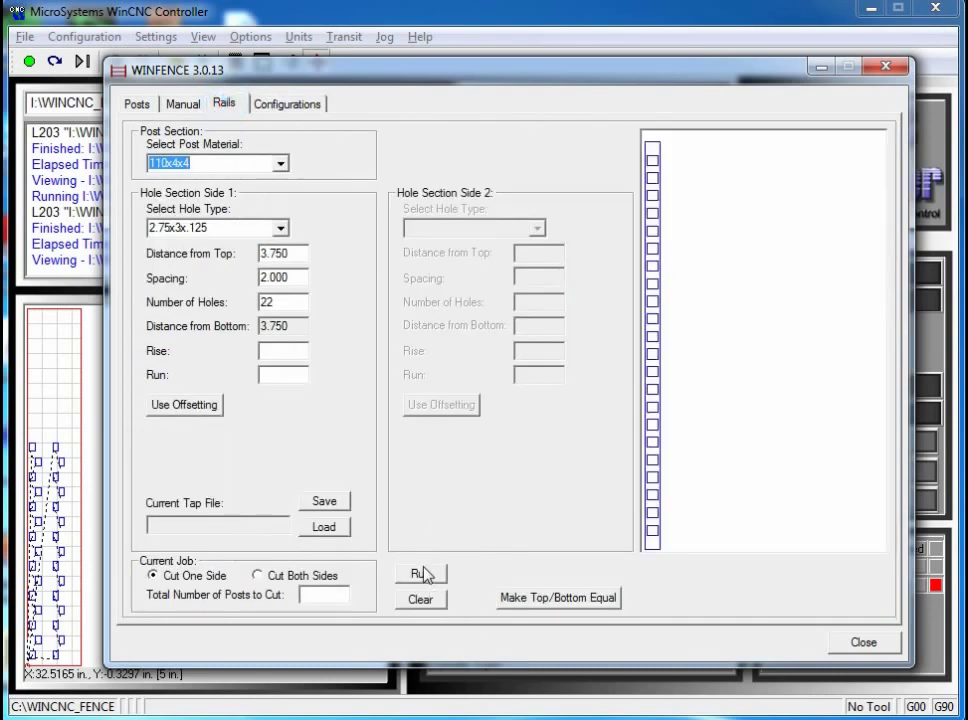
pyautogui.click(418, 577)
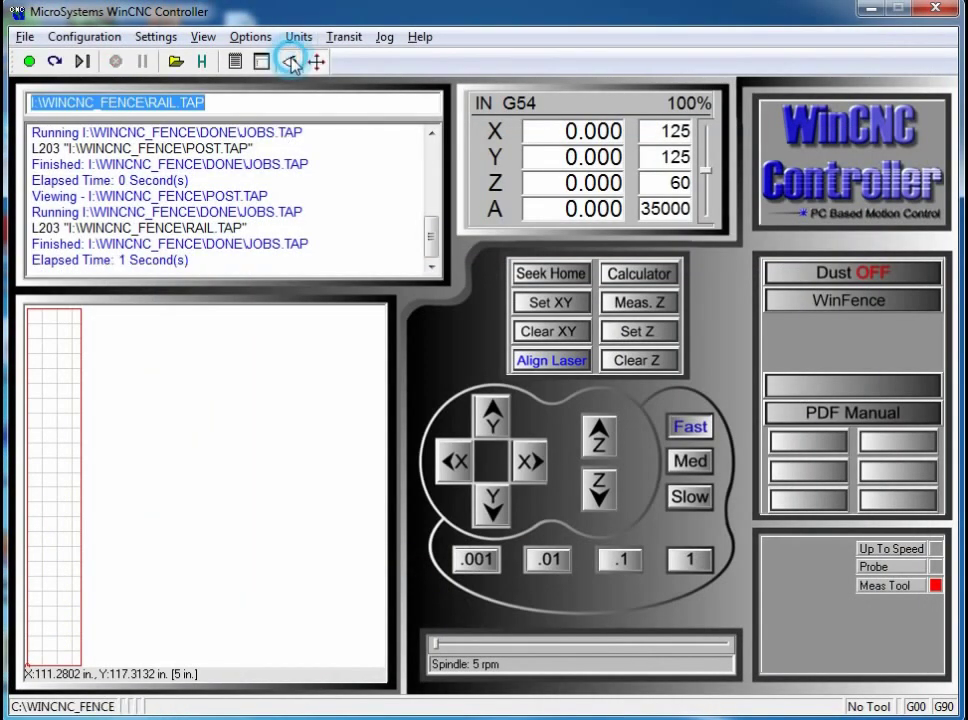
pyautogui.click(289, 61)
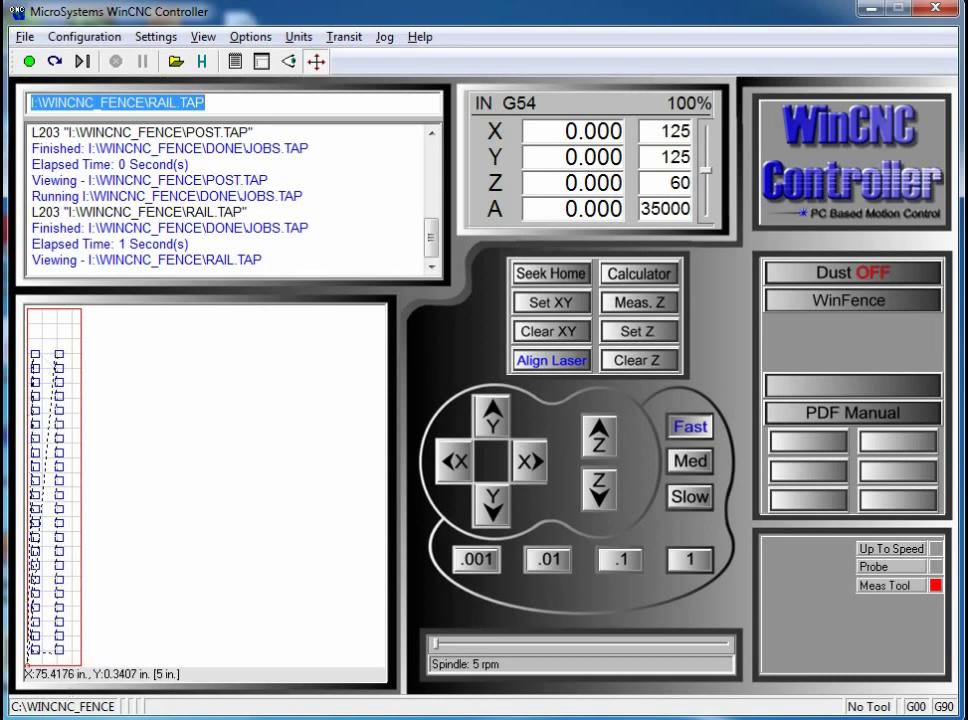
# Step: Return to WinFence and try offsetting on the side 1 rail holes, turning it off again
pyautogui.click(590, 640)
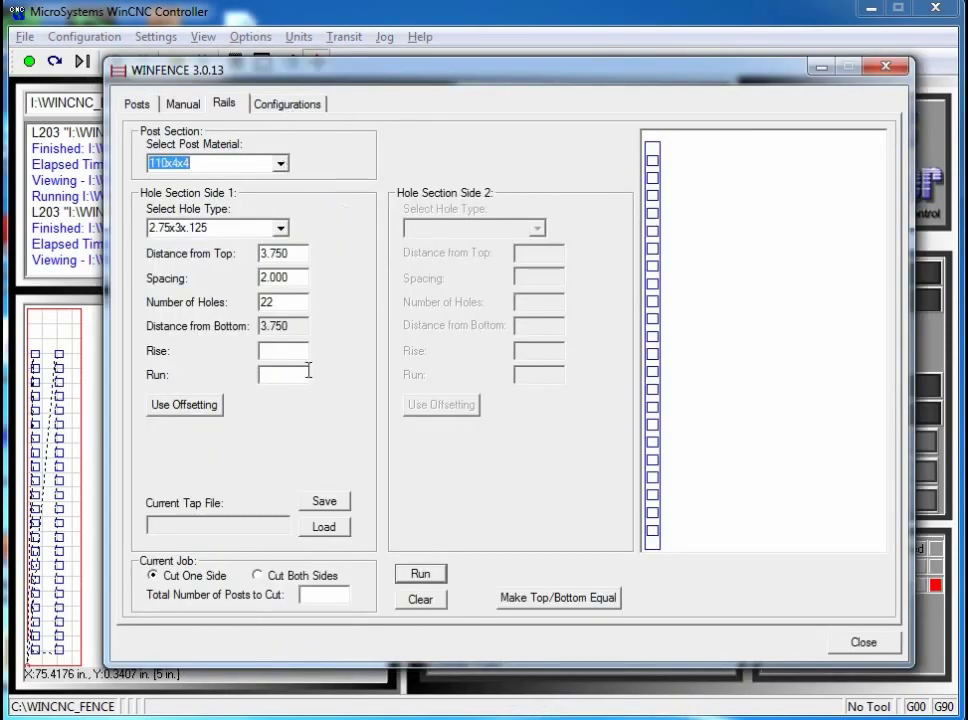
pyautogui.click(187, 408)
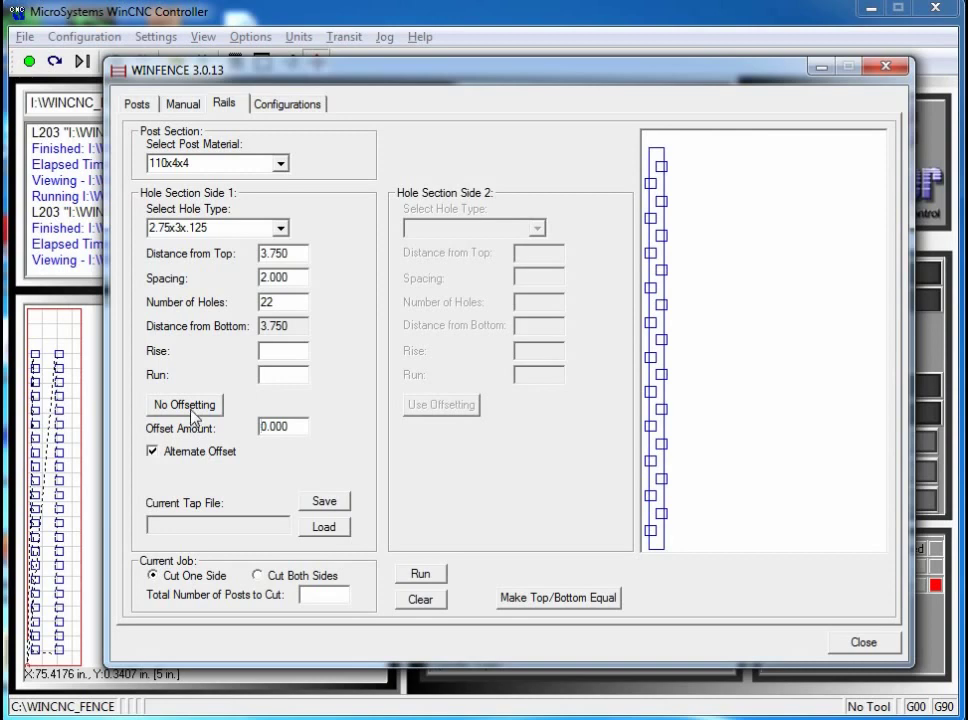
pyautogui.click(190, 408)
# Step: Set the side 1 rail hole spacing to .25 and the number of holes to 35, and equalize the top and bottom distances
pyautogui.click(299, 277)
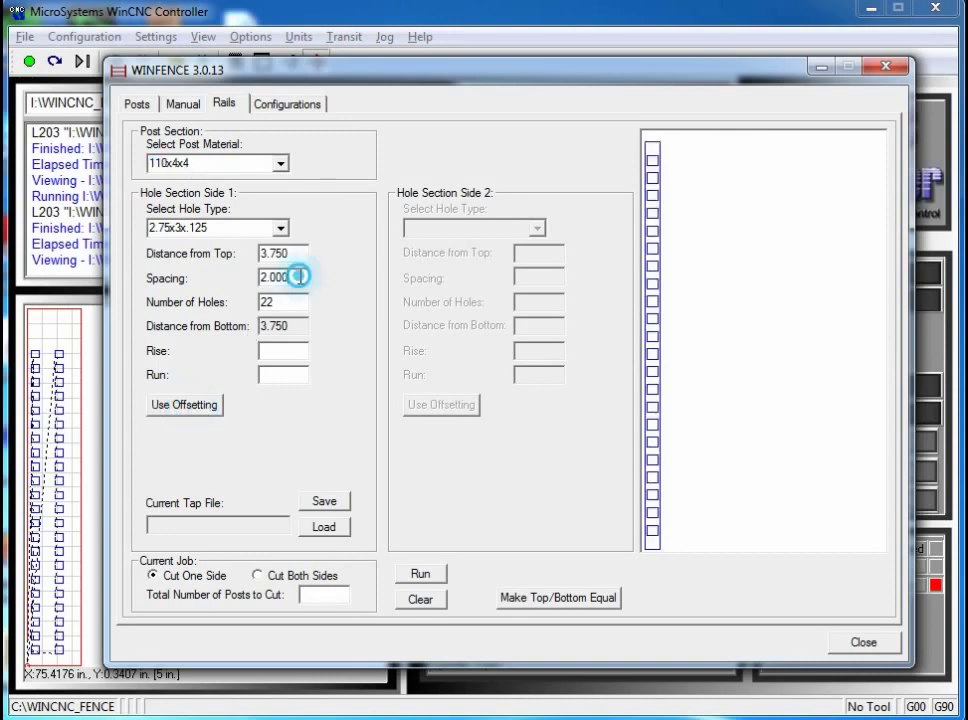
pyautogui.doubleClick(299, 277)
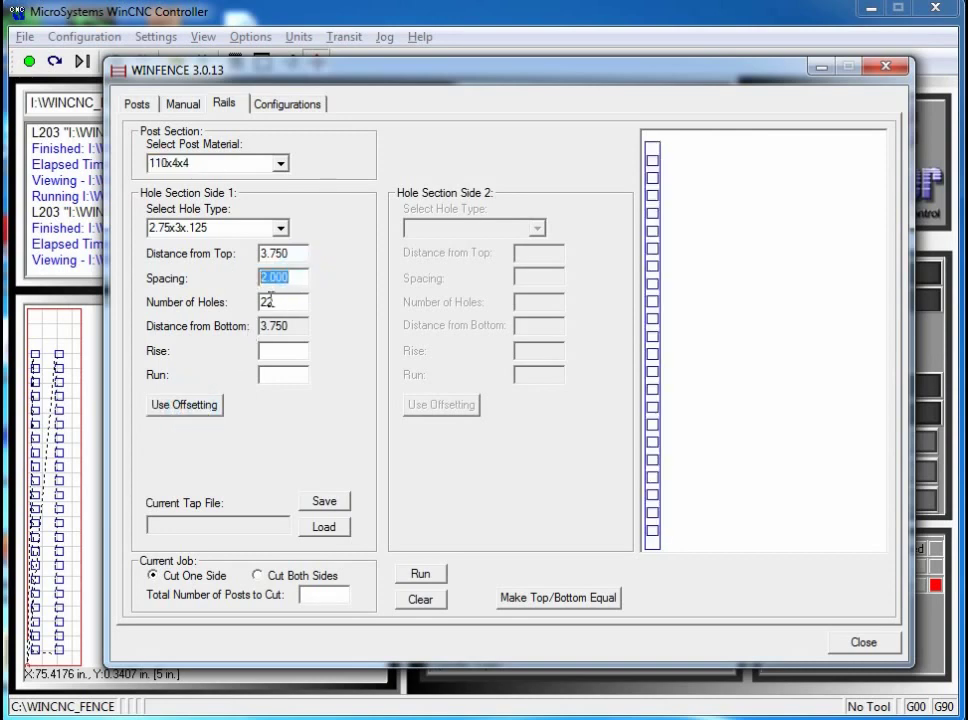
pyautogui.press('BackSpace')
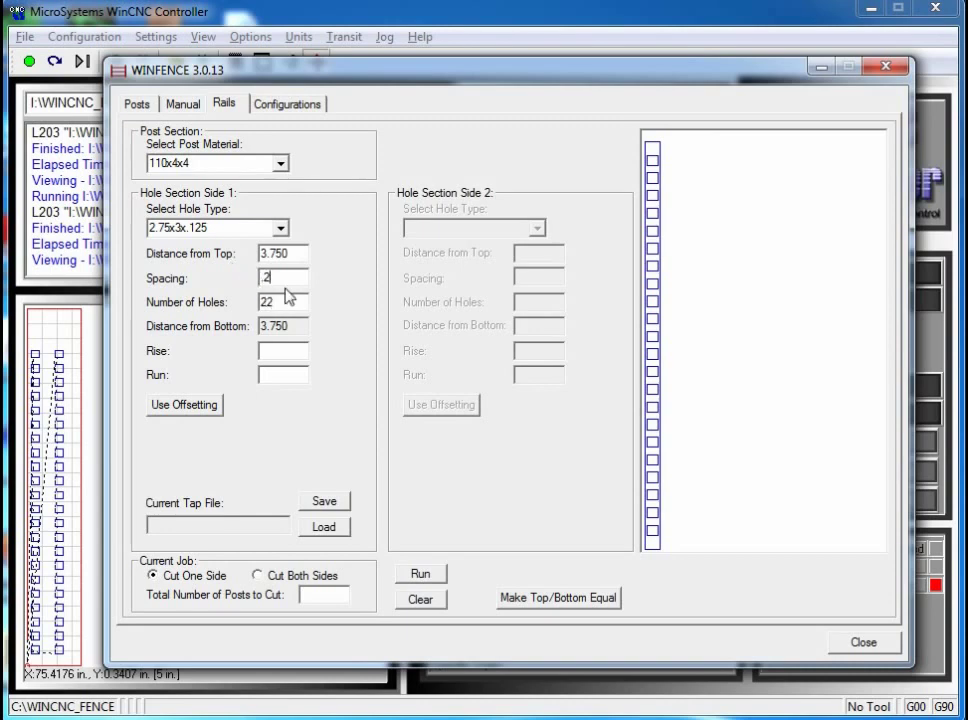
pyautogui.write('5')
pyautogui.click(282, 304)
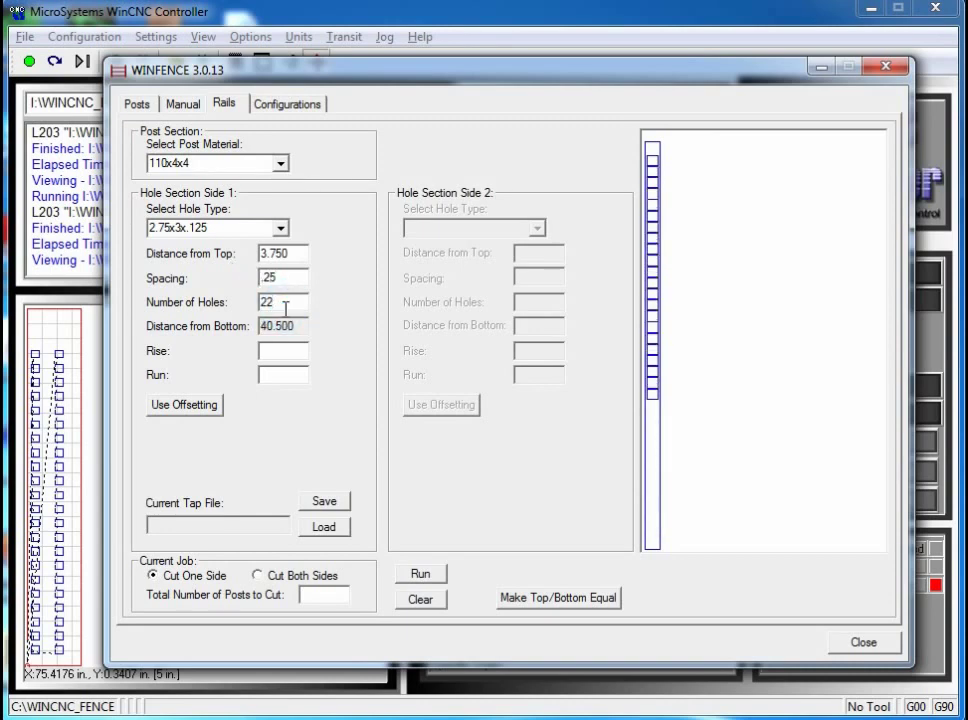
pyautogui.doubleClick(281, 297)
pyautogui.write('35')
pyautogui.click(298, 279)
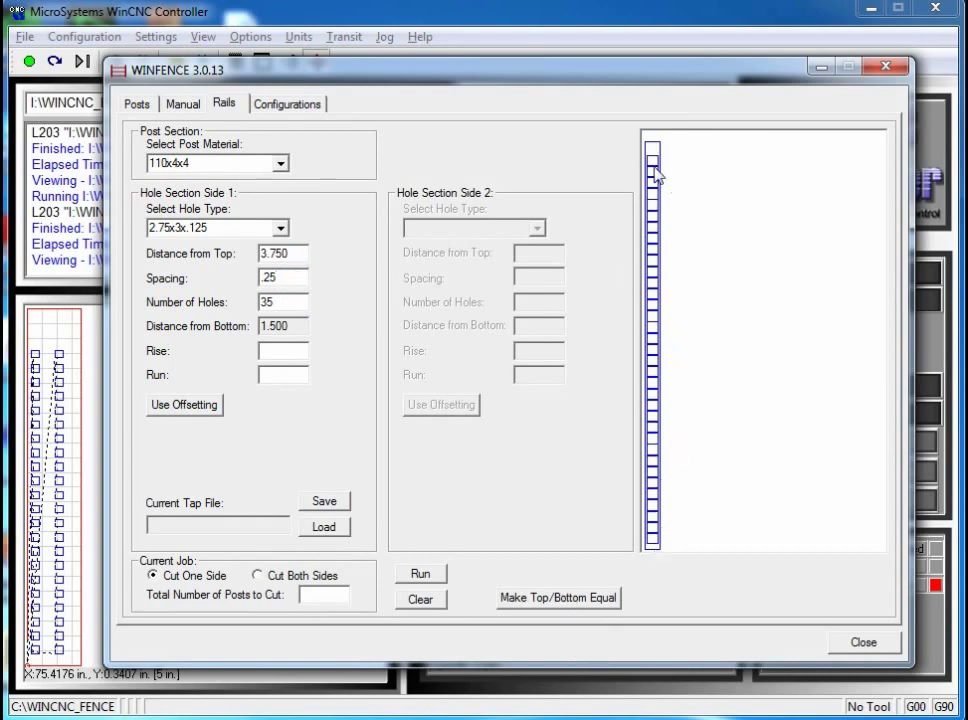
pyautogui.click(535, 597)
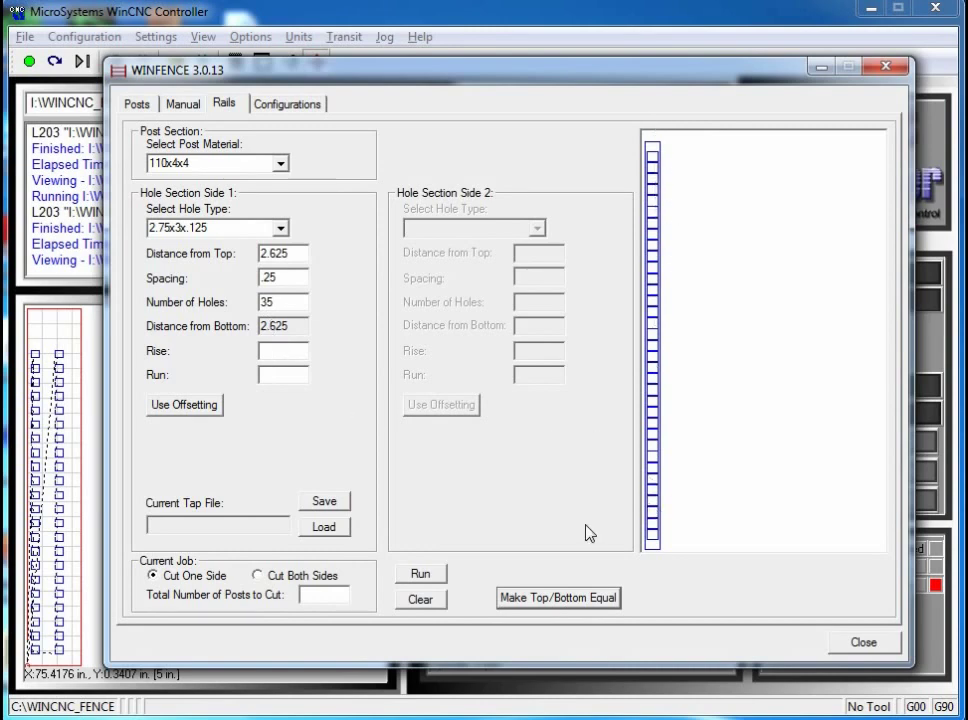
# Step: Run the rail cutting job with a preview of the RAIL.TAP toolpath, and clear the rail layout in WinFence
pyautogui.click(420, 577)
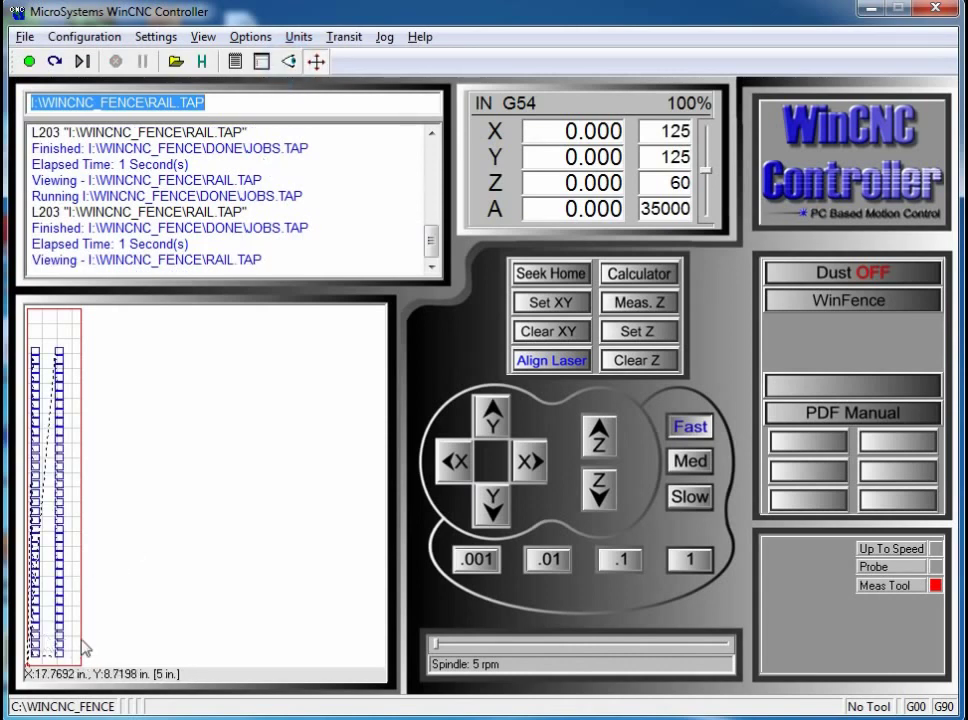
pyautogui.click(58, 660)
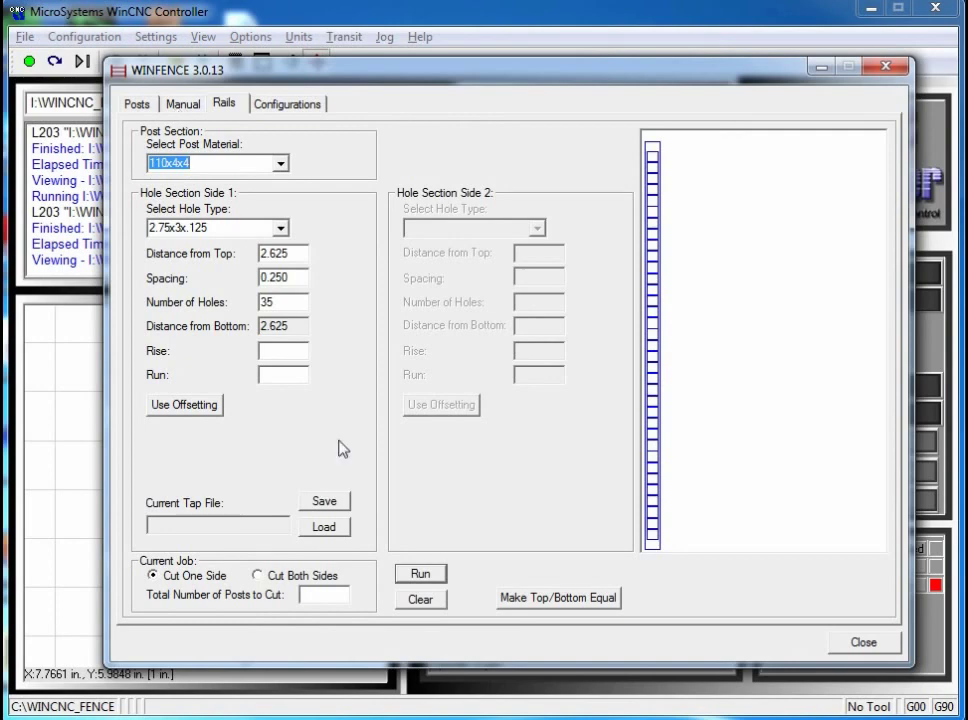
pyautogui.click(416, 602)
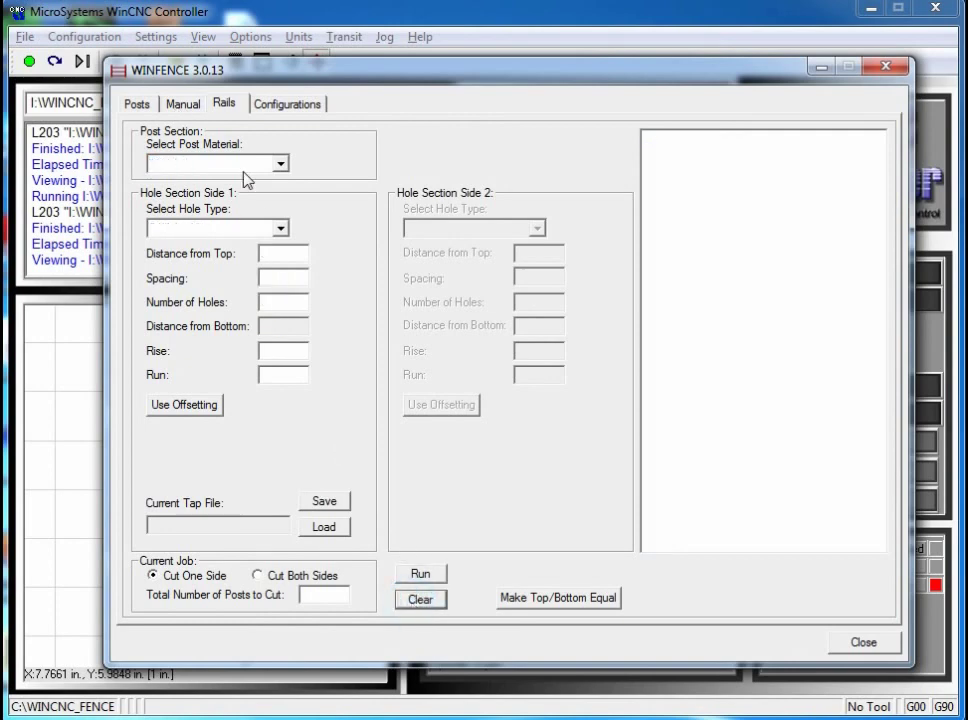
# Step: Start a manual post layout in WinFence with 120x5x5 material
pyautogui.click(180, 101)
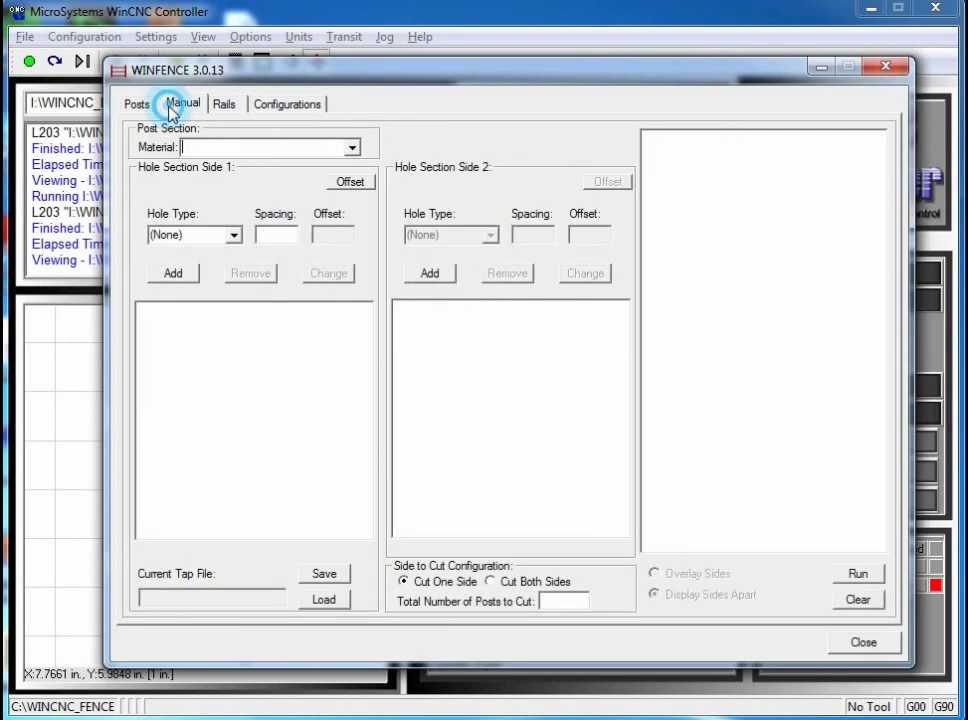
pyautogui.click(352, 148)
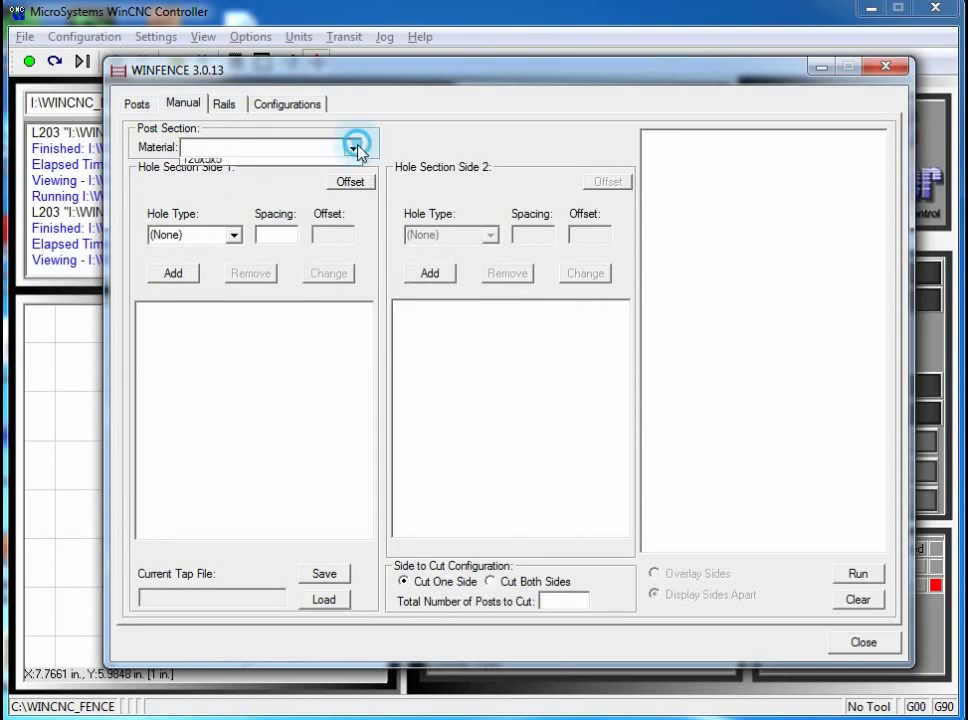
pyautogui.click(224, 179)
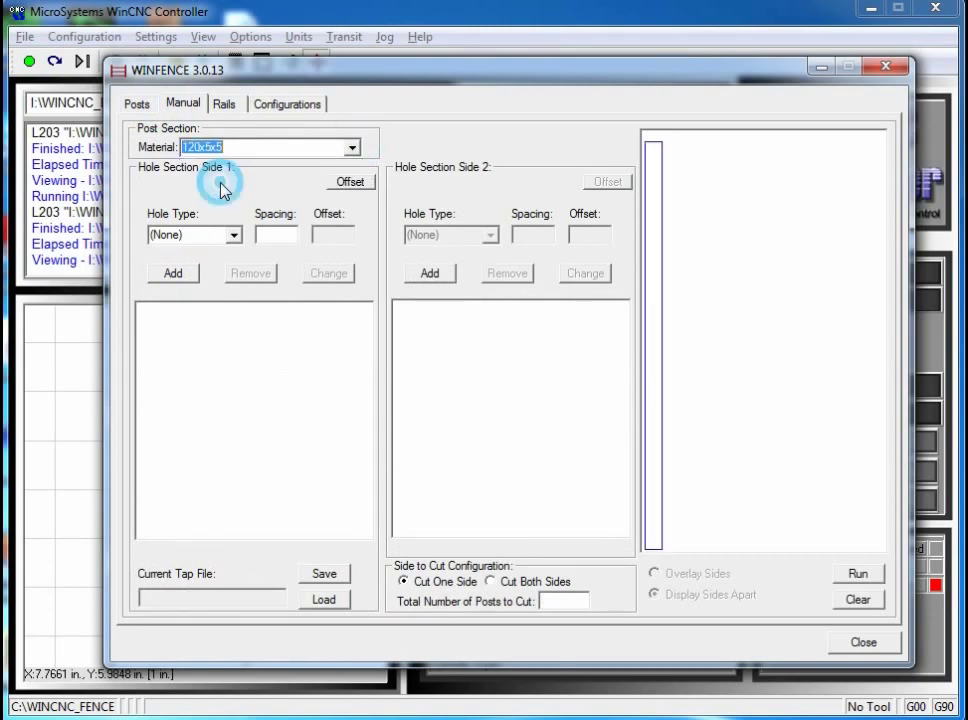
# Step: Add five 2.75x3x.125 holes with a spacing of 2 to side 1 of the manual layout
pyautogui.click(233, 237)
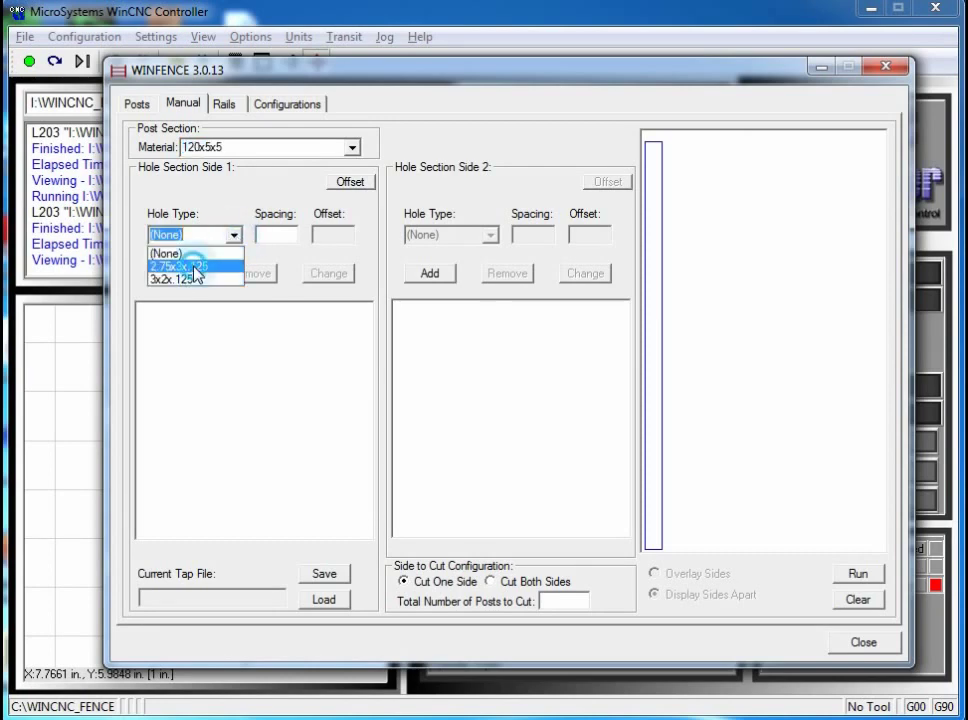
pyautogui.click(188, 266)
pyautogui.click(277, 237)
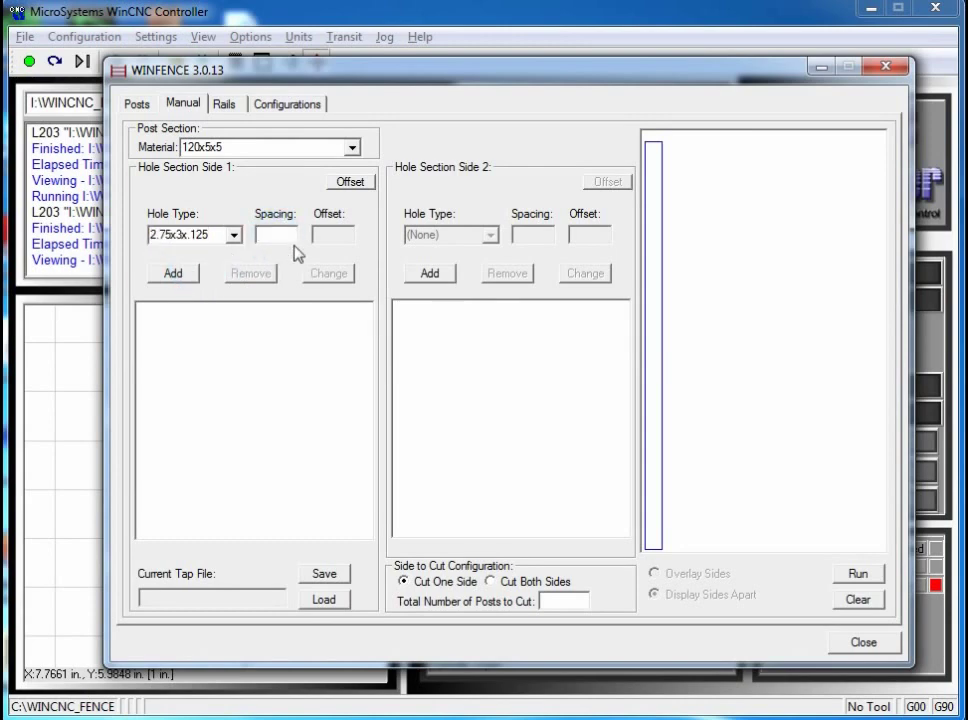
pyautogui.click(170, 276)
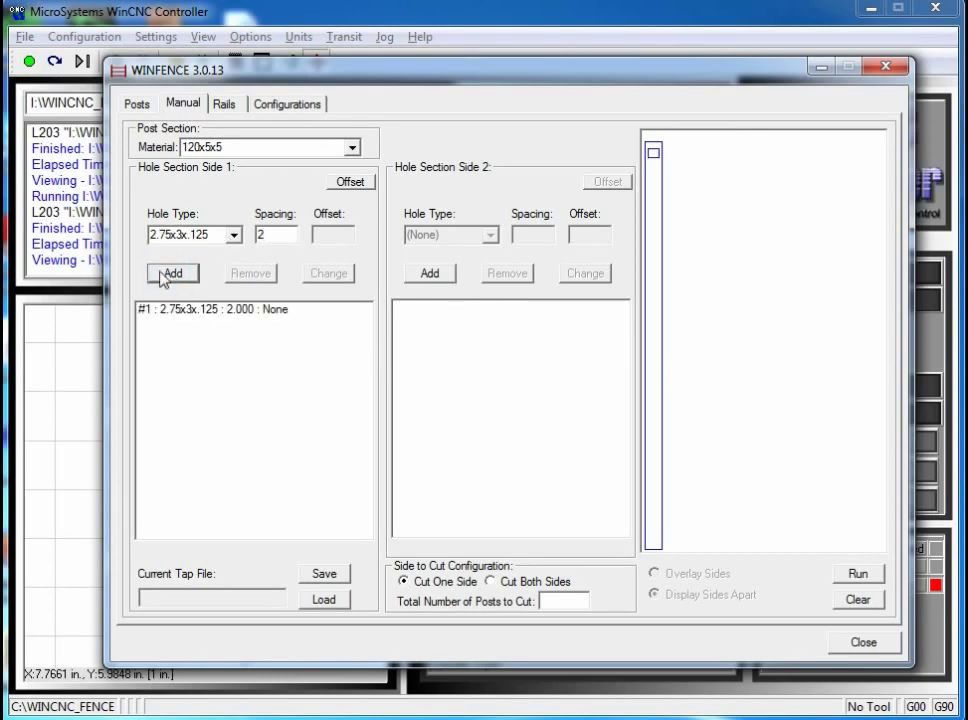
pyautogui.click(177, 274)
pyautogui.click(177, 274)
pyautogui.click(177, 274)
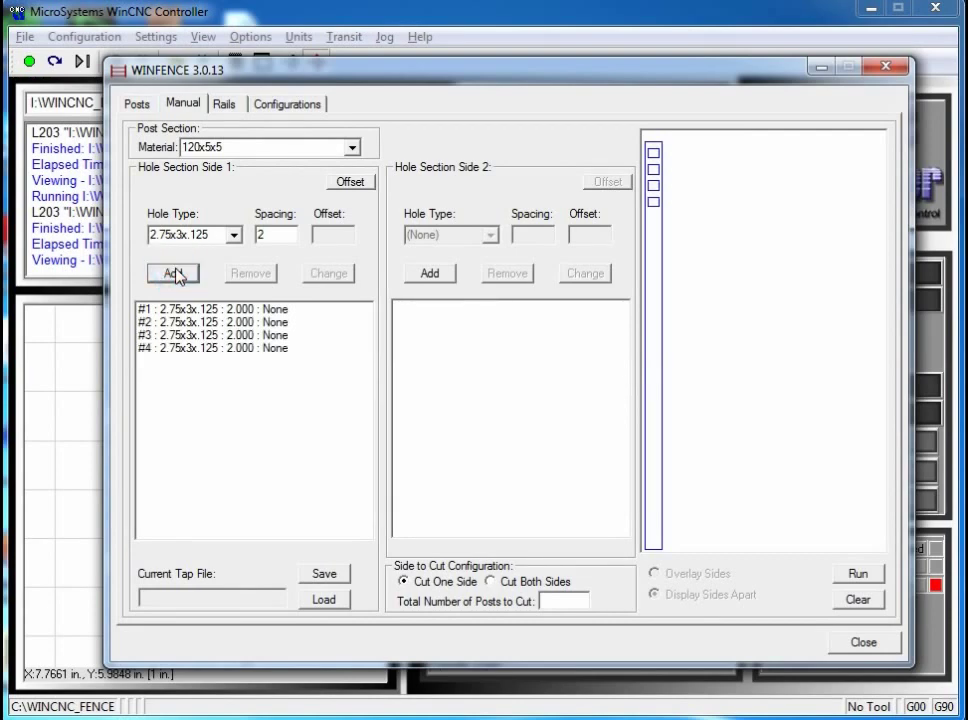
pyautogui.click(176, 273)
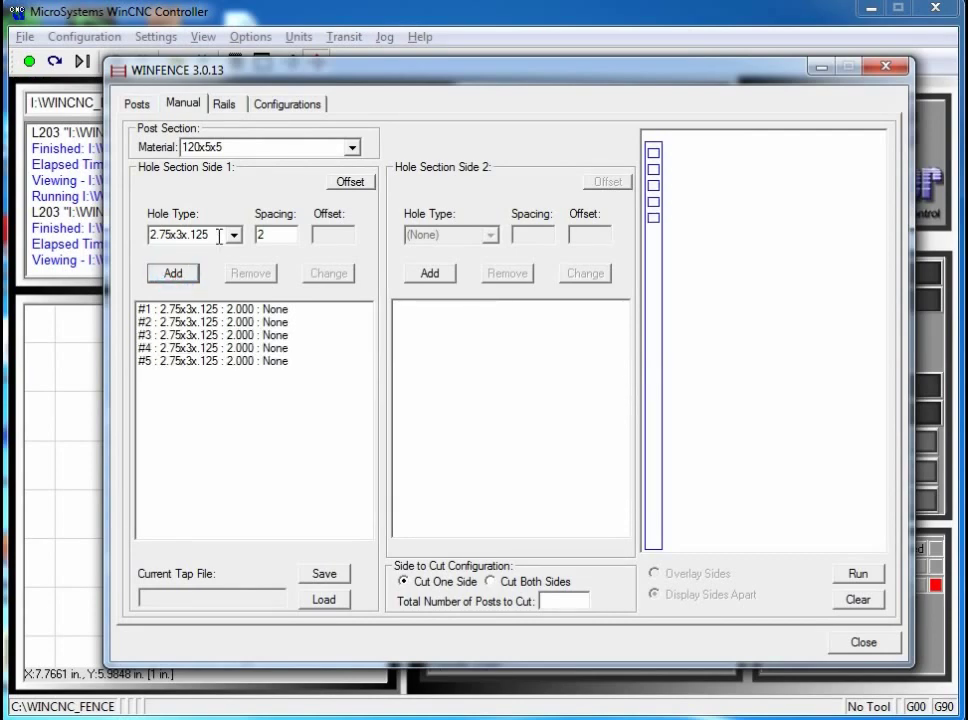
# Step: Add a sixth 2.75x3x.125 hole to side 1 with a spacing of 4
pyautogui.doubleClick(271, 234)
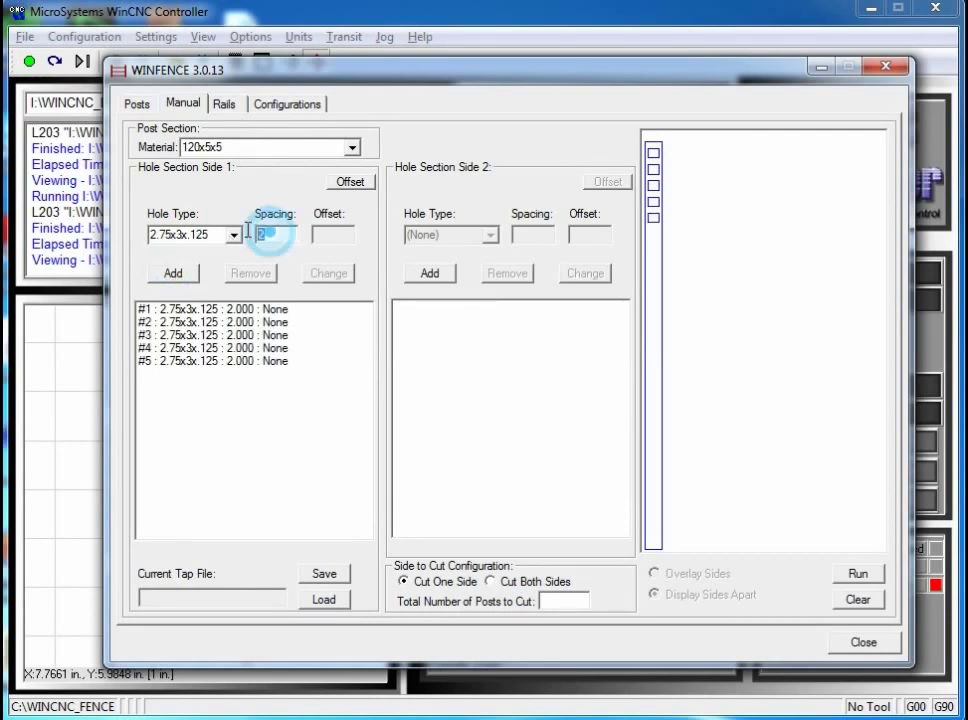
pyautogui.write('4')
pyautogui.click(186, 273)
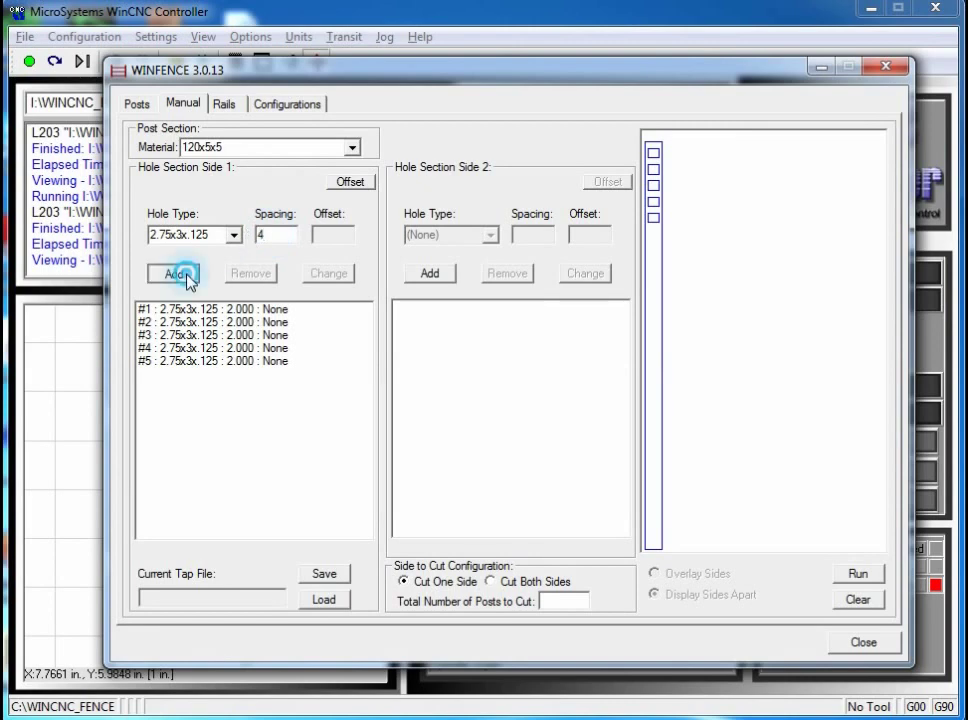
# Step: Add a 3x2x.125 hole with a spacing of 2 below the existing holes on side 1
pyautogui.click(233, 236)
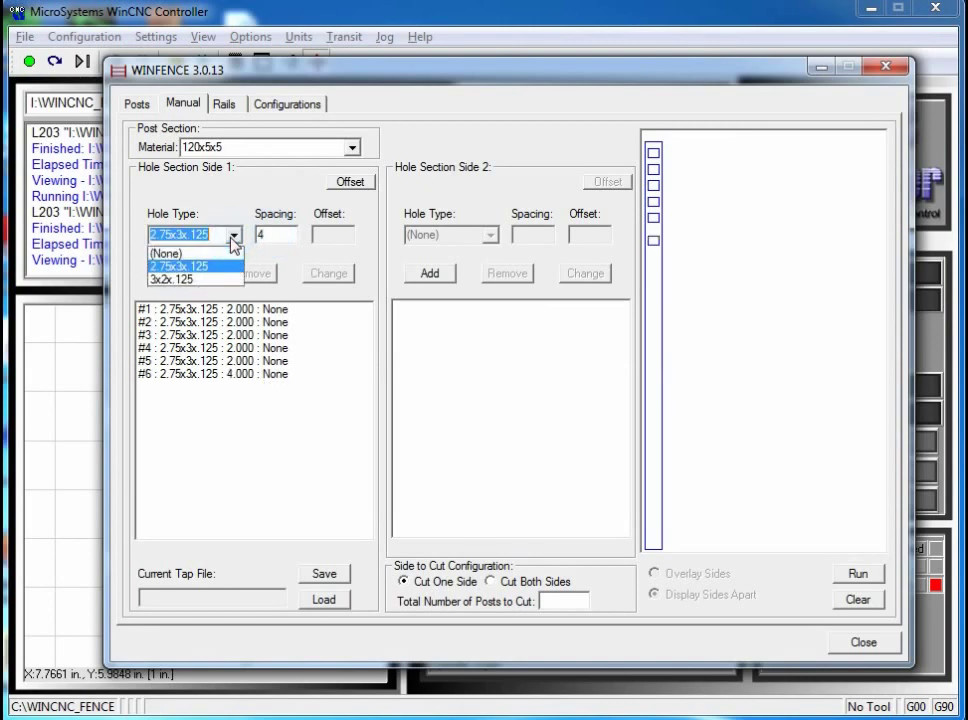
pyautogui.click(190, 280)
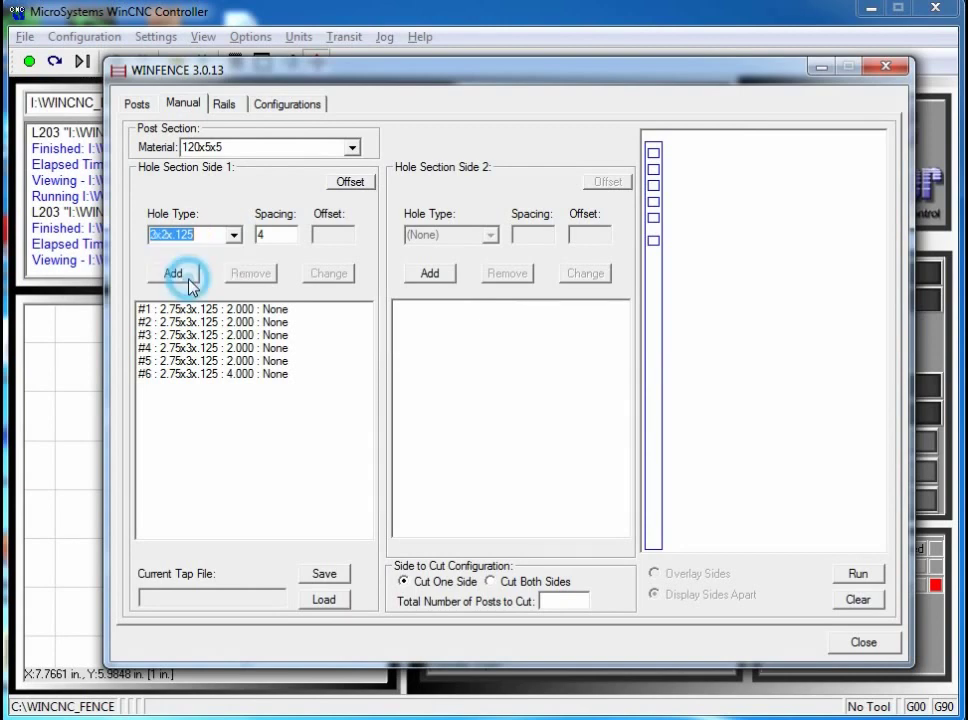
pyautogui.doubleClick(272, 234)
pyautogui.write('2')
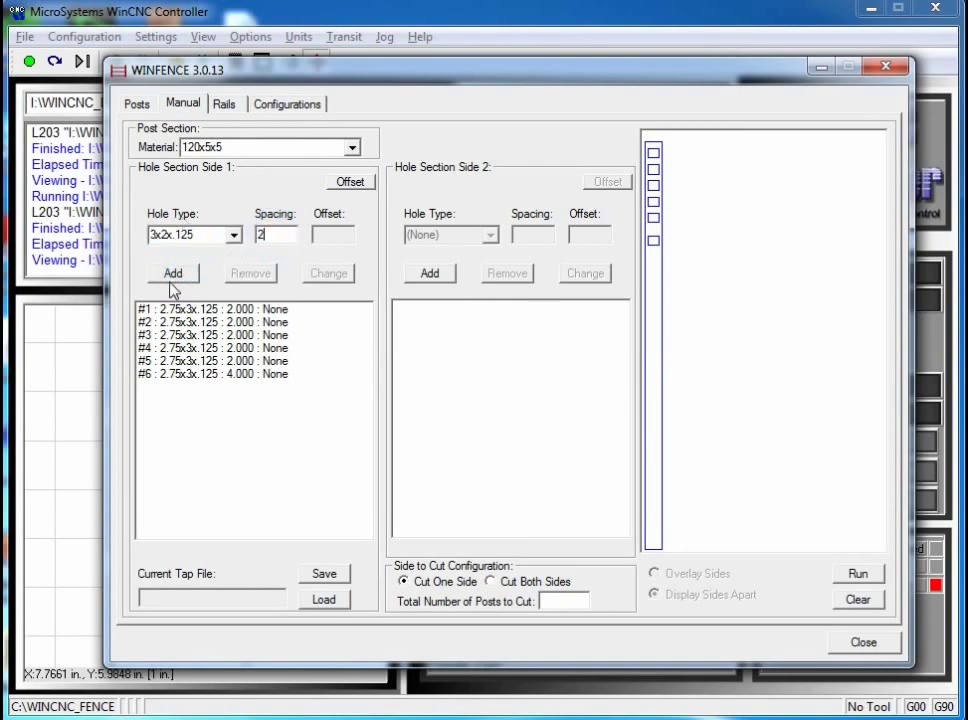
pyautogui.click(174, 274)
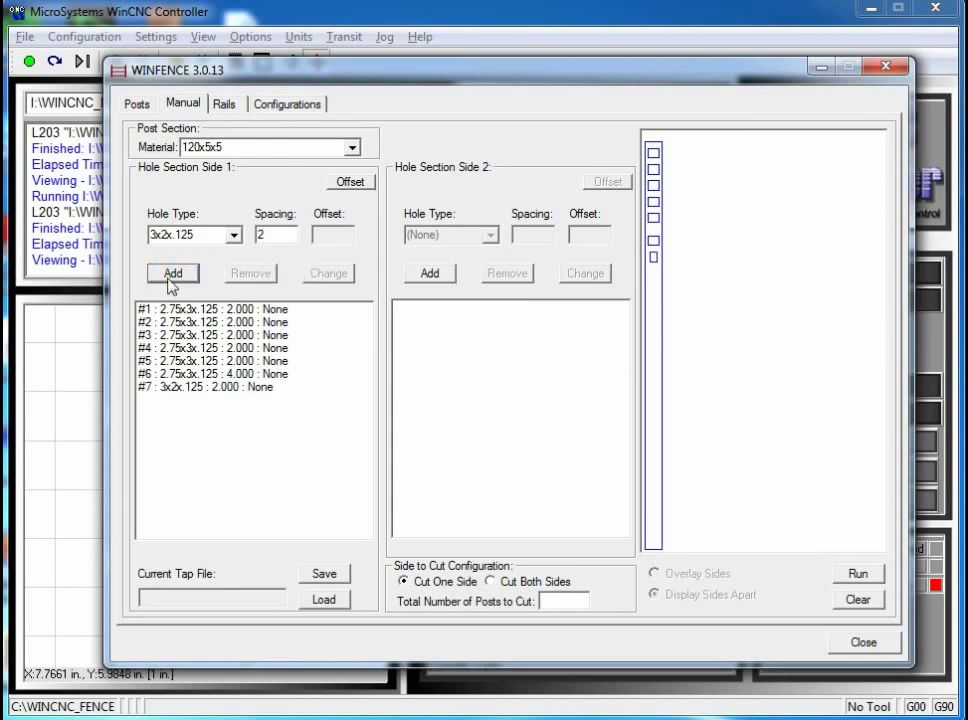
# Step: Enable offsets for side 1 and add two more 3x2x.125 holes at spacing 2, with offsets of 1 and -1
pyautogui.click(355, 182)
pyautogui.click(327, 234)
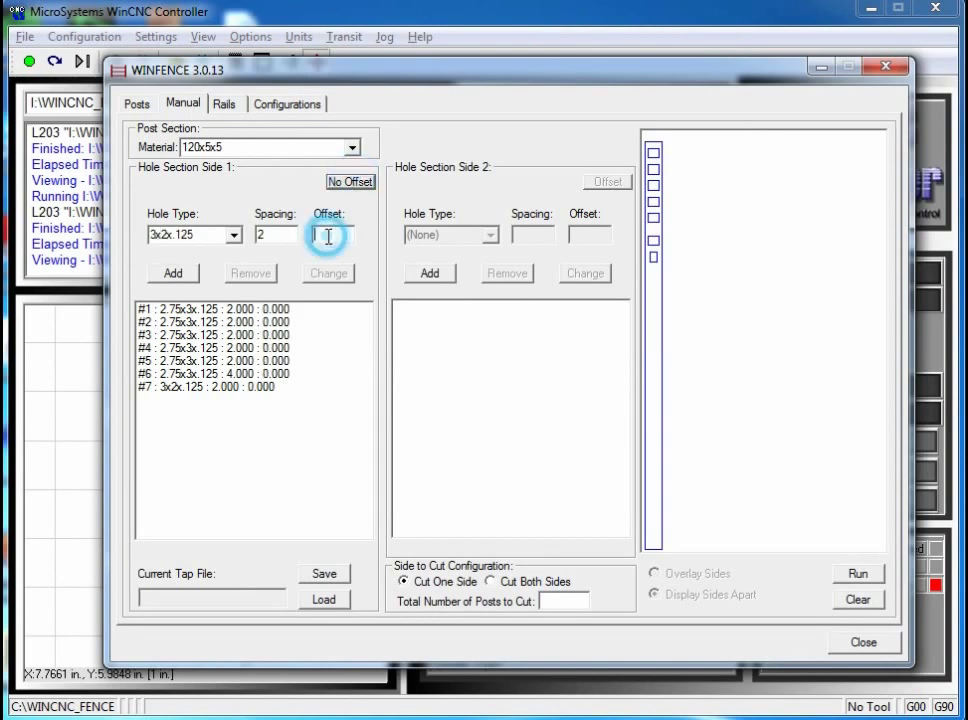
pyautogui.write('1')
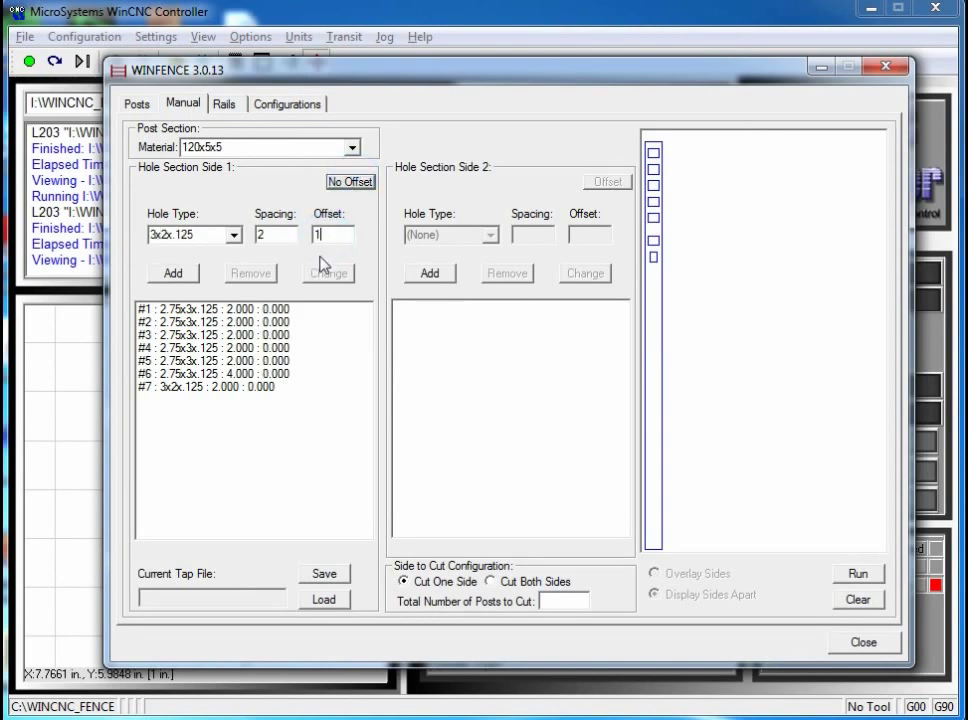
pyautogui.click(174, 273)
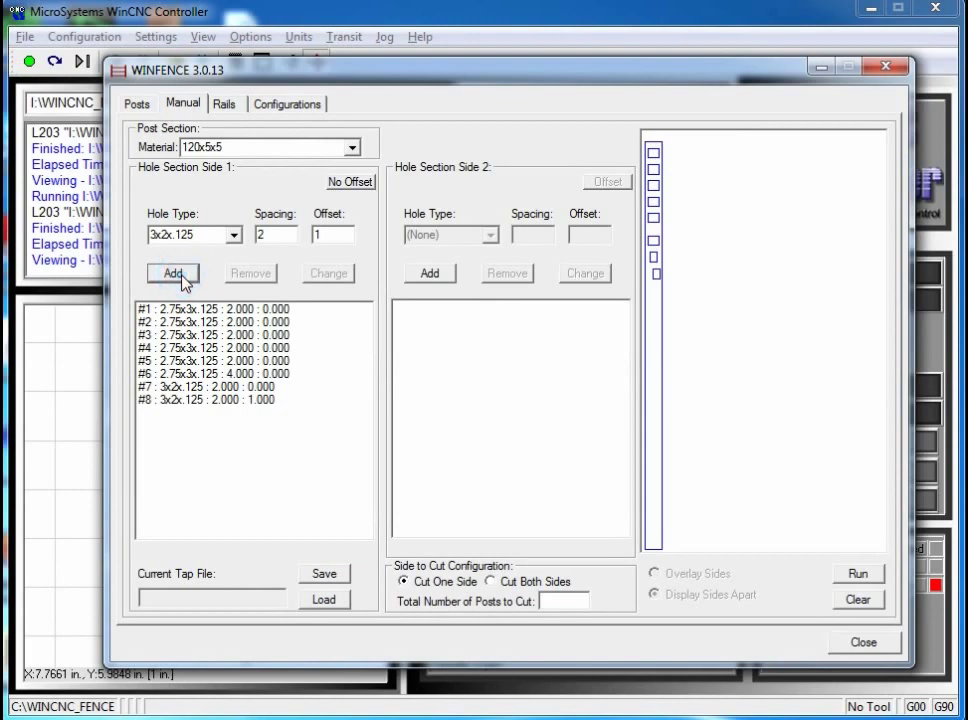
pyautogui.click(314, 236)
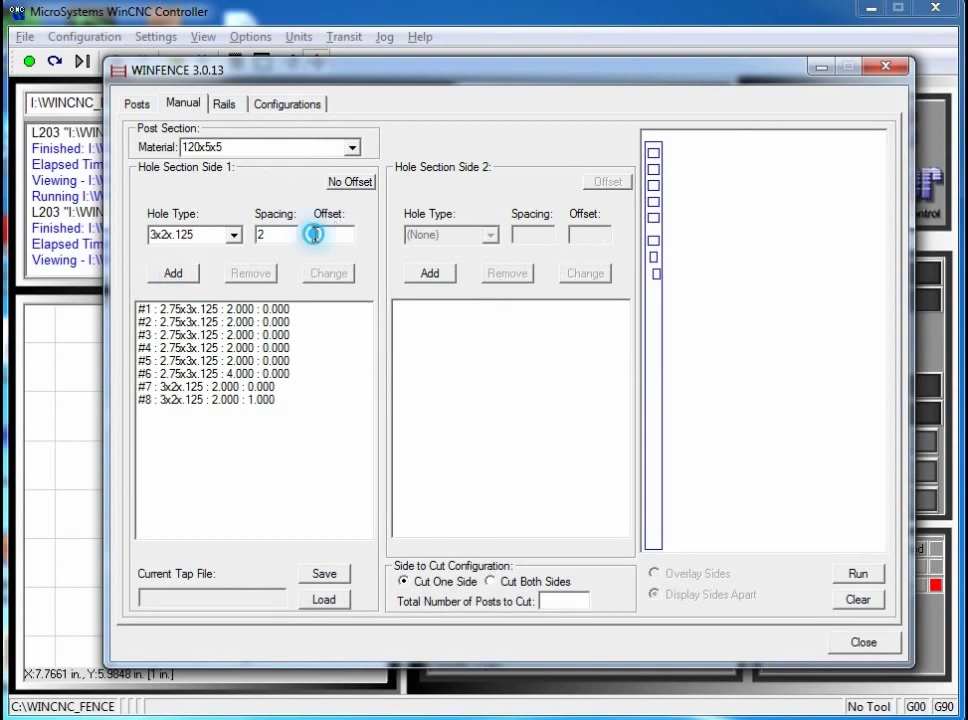
pyautogui.write('-1')
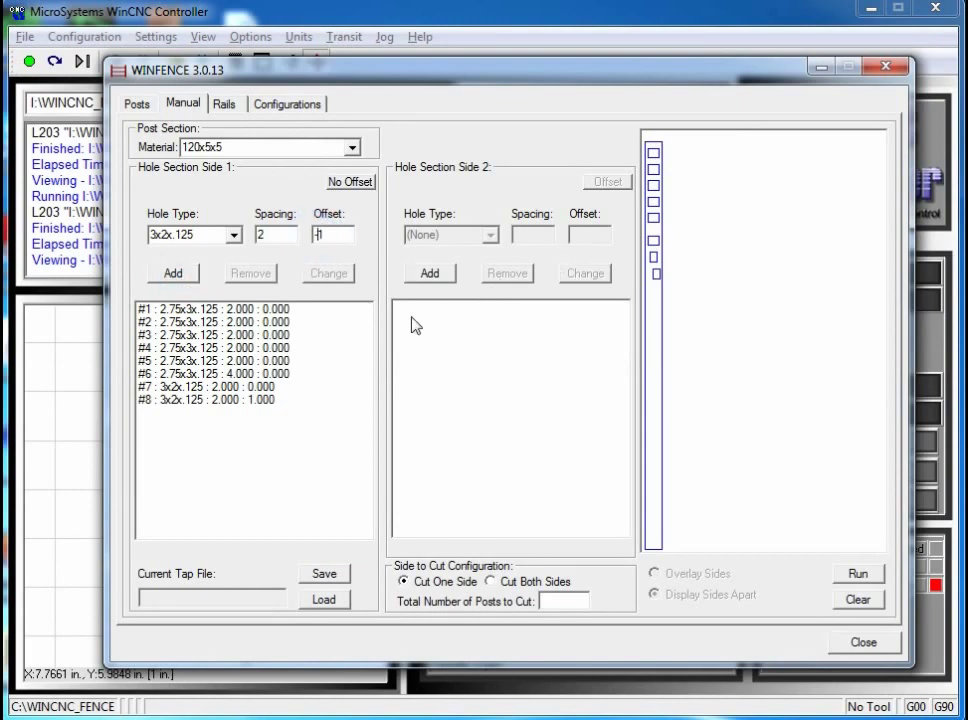
pyautogui.click(167, 273)
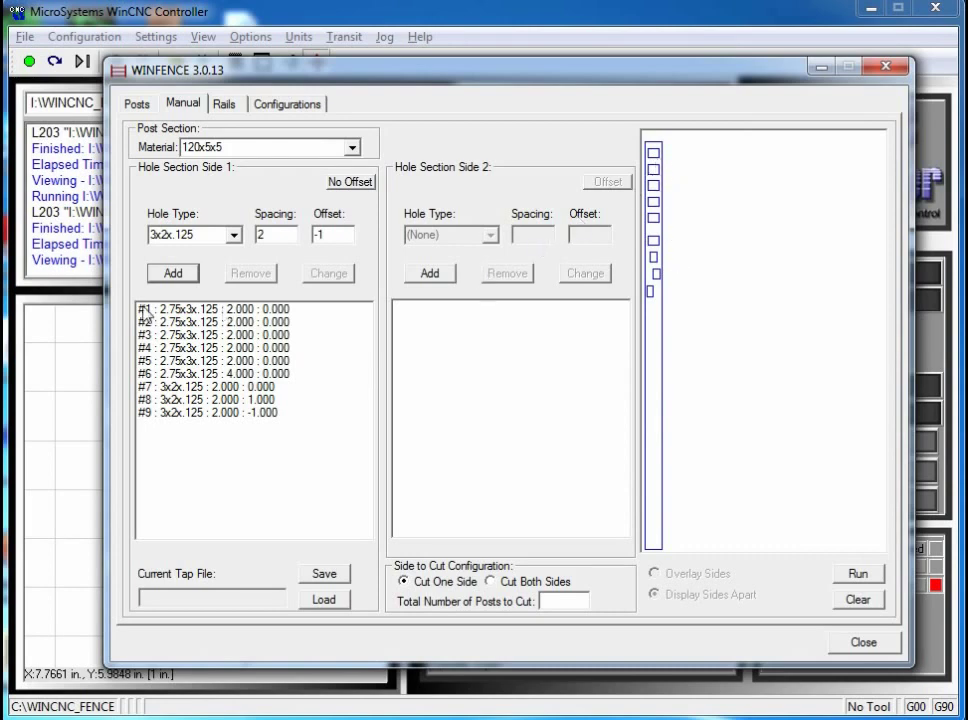
# Step: Change the spacing of hole #1 on side 1 to 20
pyautogui.click(228, 312)
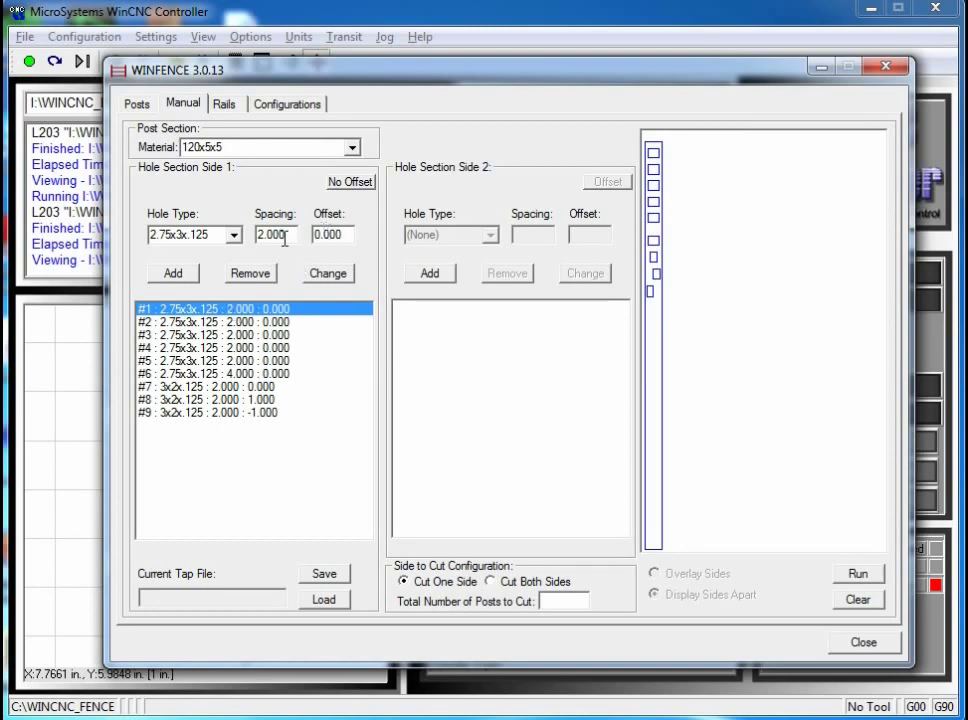
pyautogui.moveTo(289, 236); pyautogui.dragTo(220, 223)
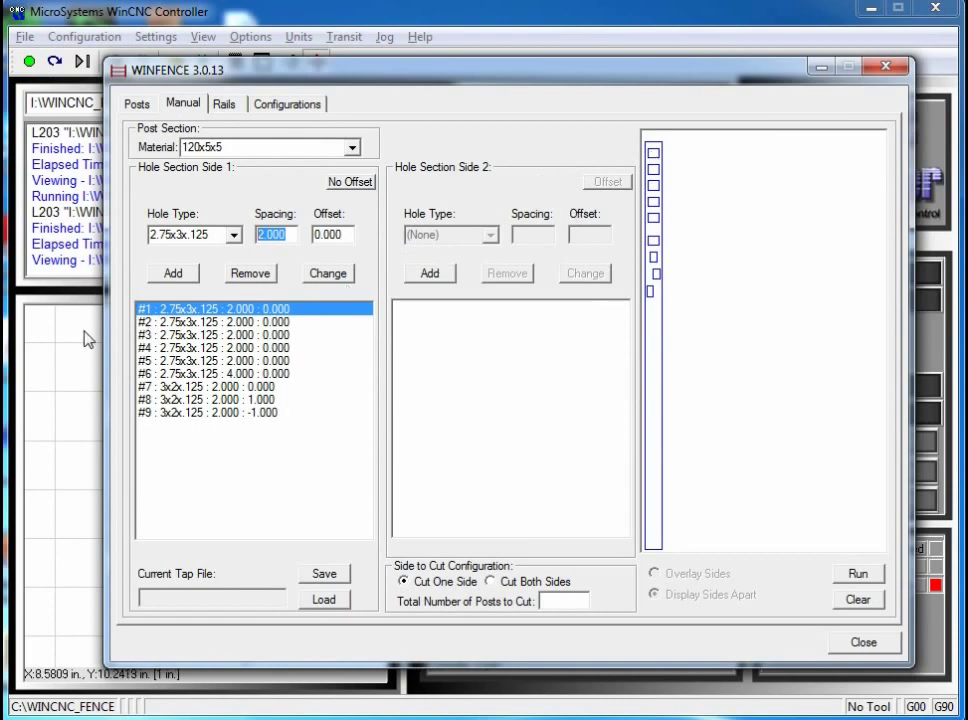
pyautogui.write('20')
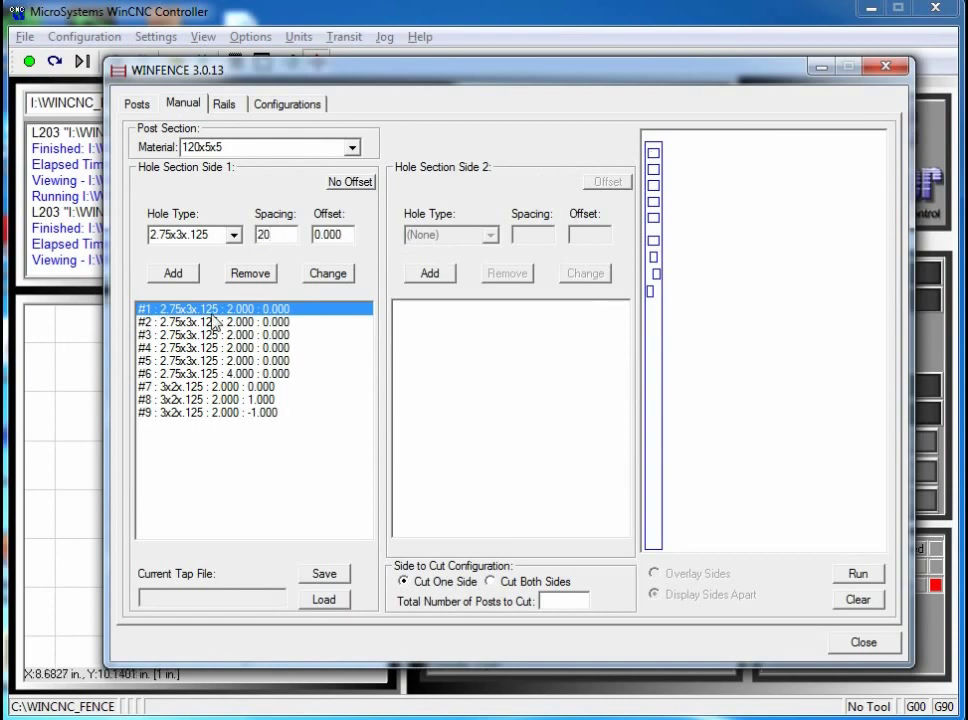
pyautogui.click(333, 281)
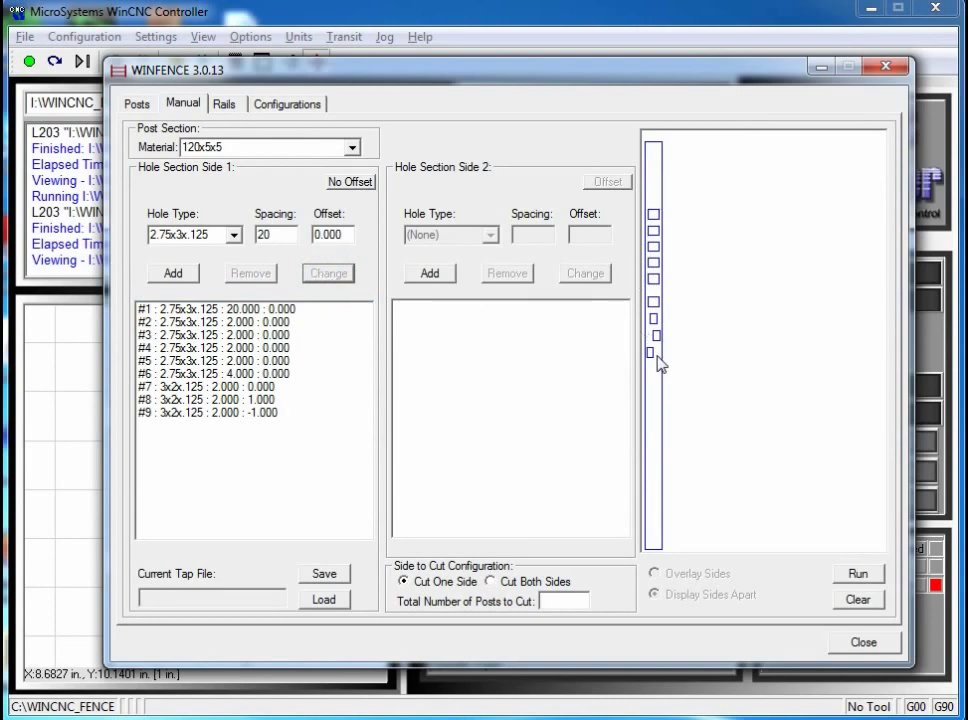
# Step: Run the manual post job and preview the MANUALPOST.TAP toolpath in WinCNC, enlarging the cut holes
pyautogui.click(857, 577)
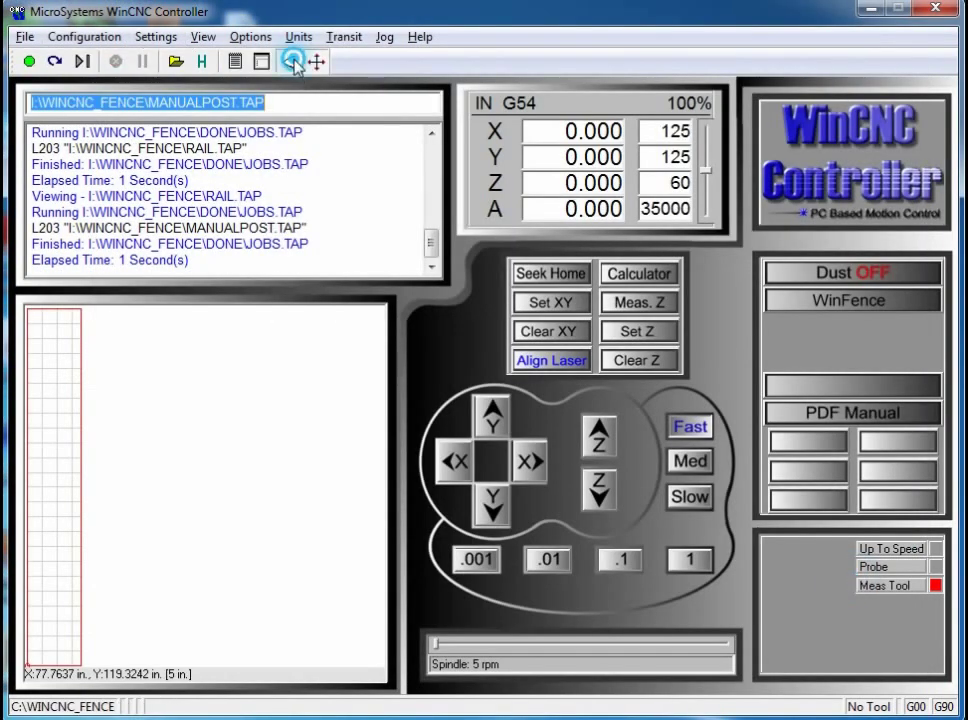
pyautogui.click(289, 61)
pyautogui.moveTo(69, 449); pyautogui.dragTo(30, 613)
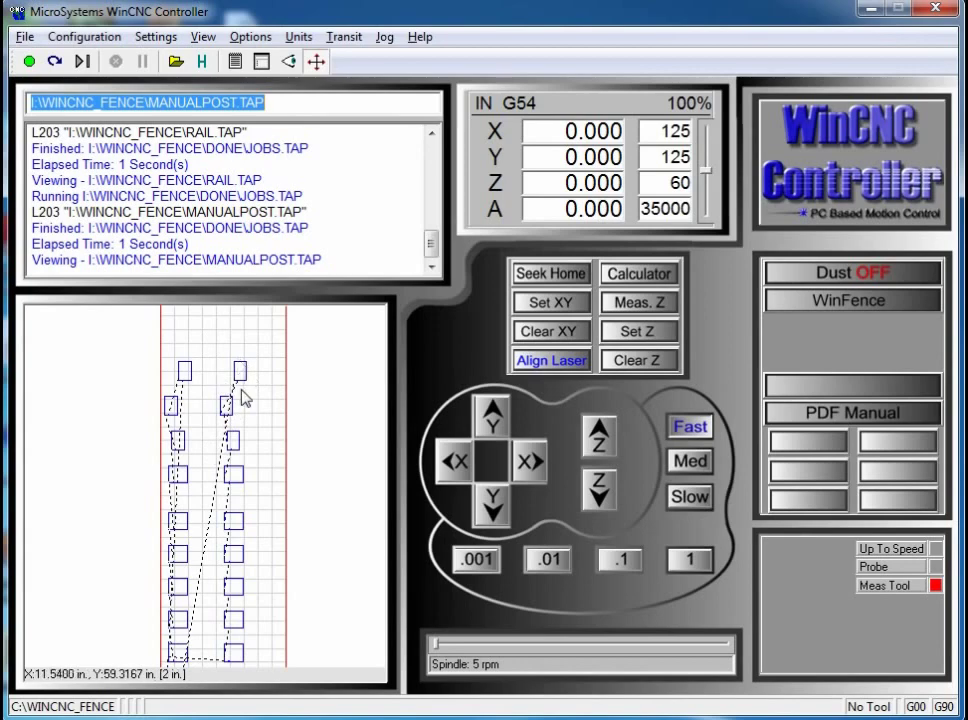
# Step: Reopen WinFence and check the WinCNC_Fence folder for the names of the drill .tap files
pyautogui.click(853, 300)
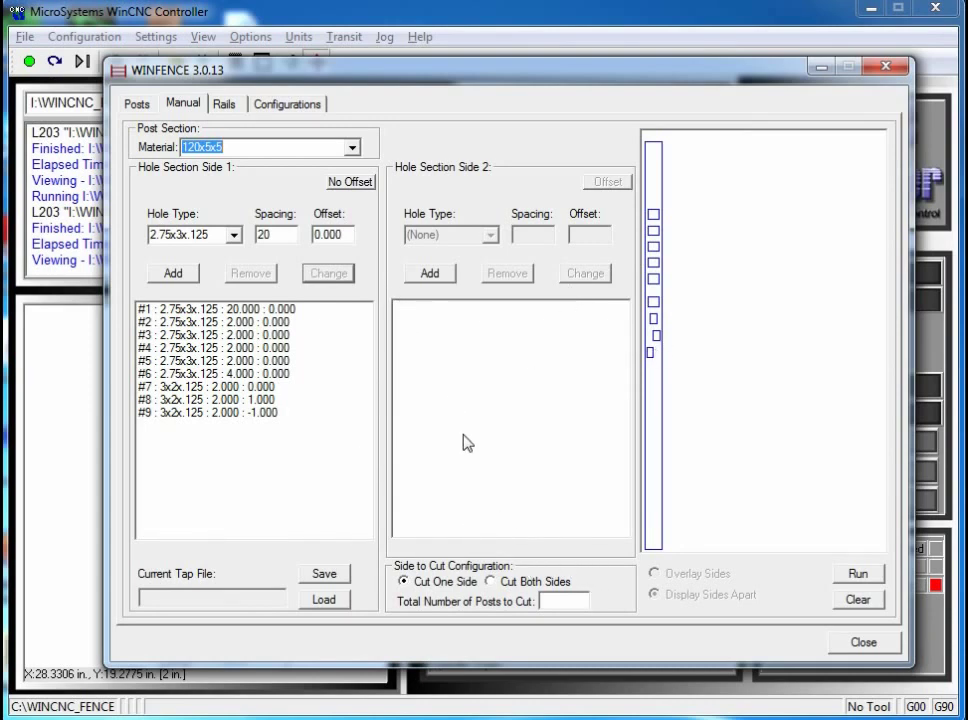
pyautogui.moveTo(150, 716)
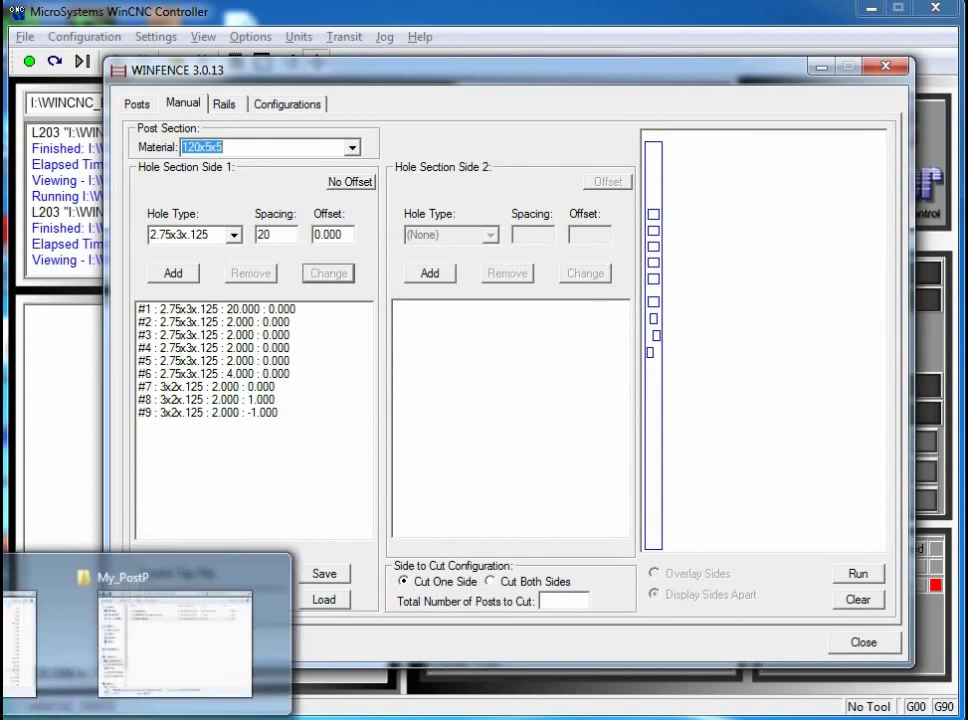
pyautogui.click(175, 640)
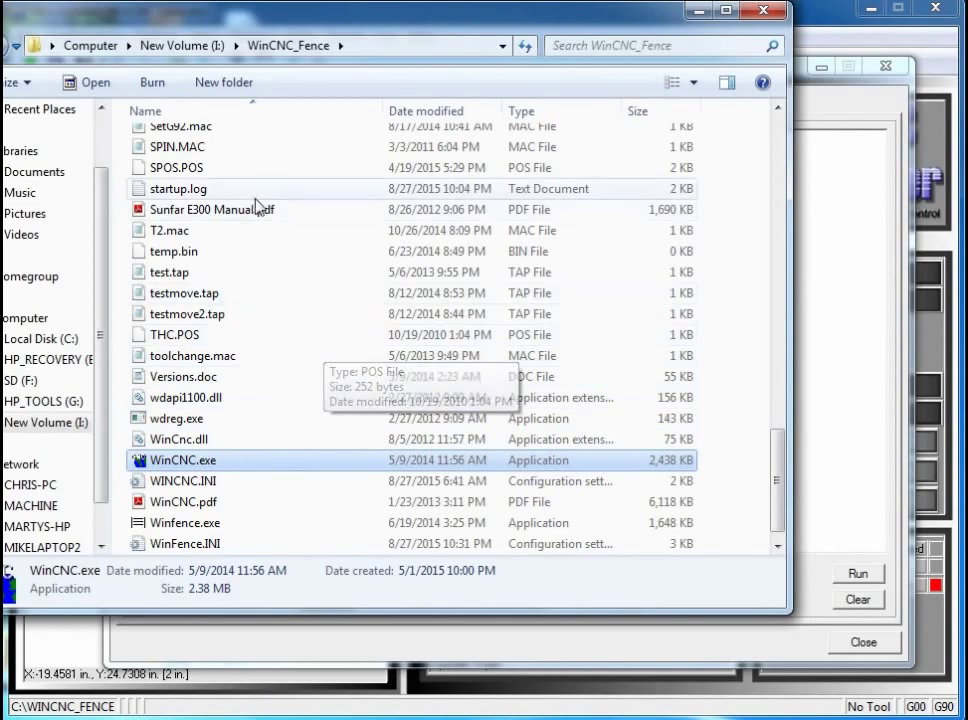
pyautogui.click(350, 253)
pyautogui.scroll(8, 283, 265)
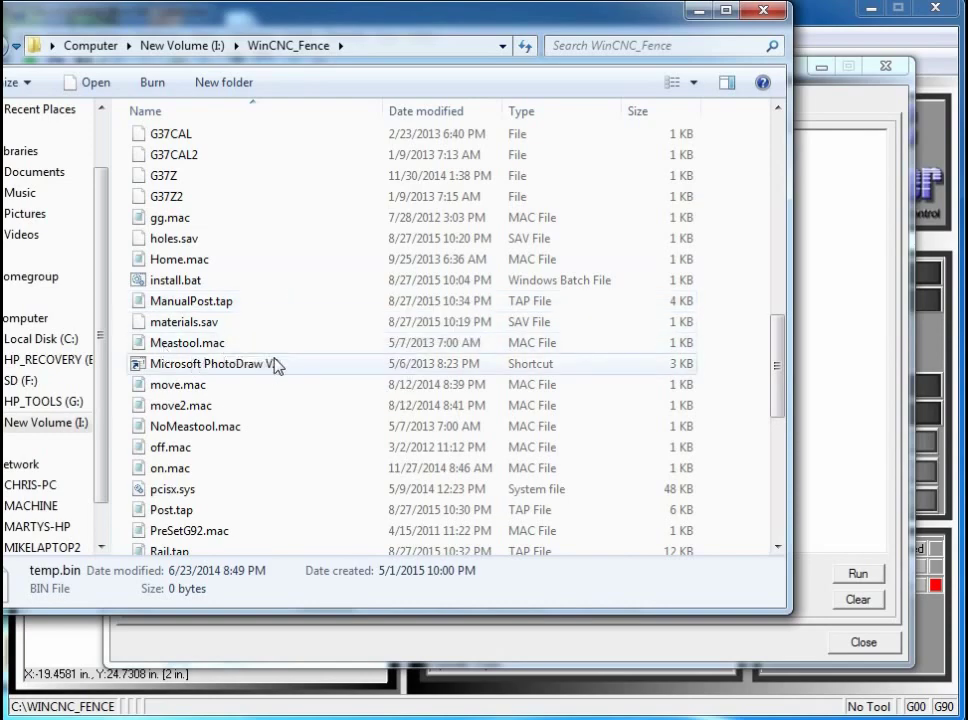
pyautogui.scroll(3, 273, 336)
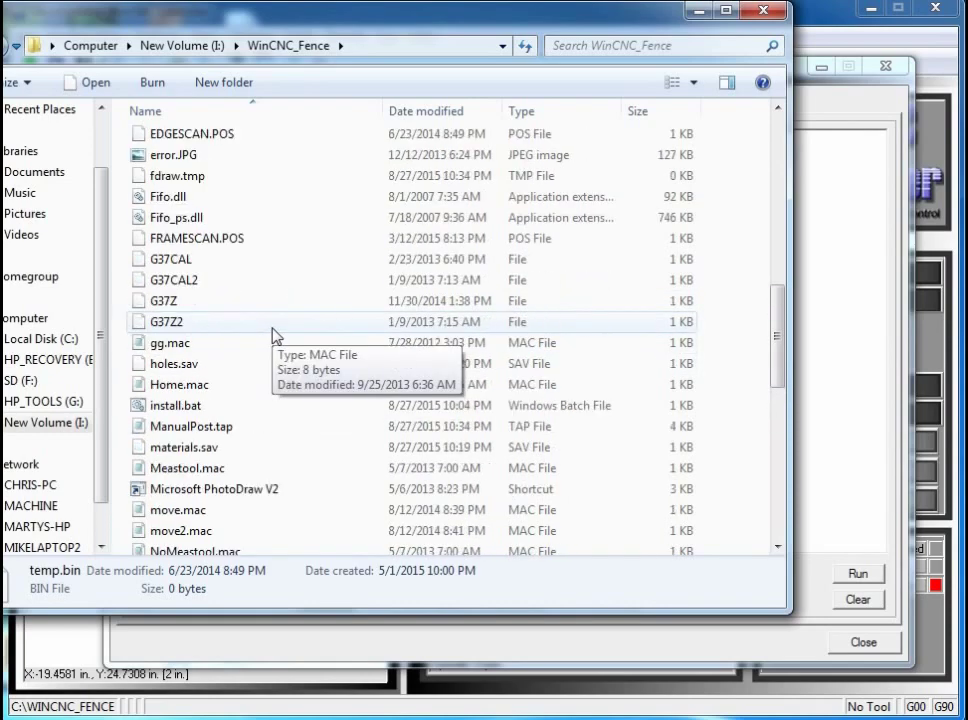
pyautogui.scroll(2, 276, 333)
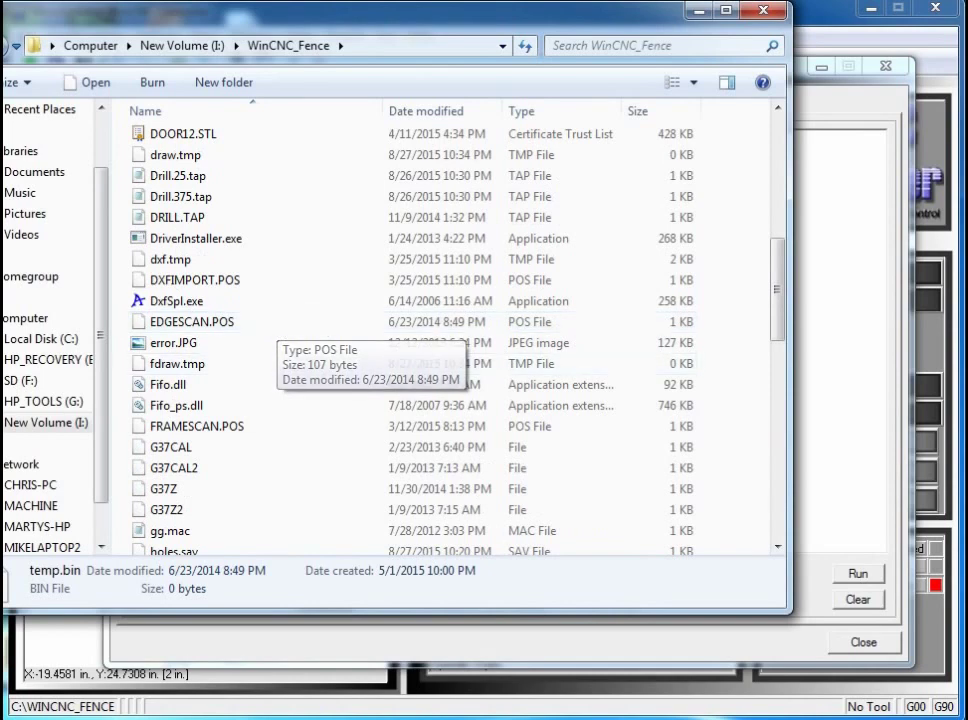
pyautogui.click(826, 110)
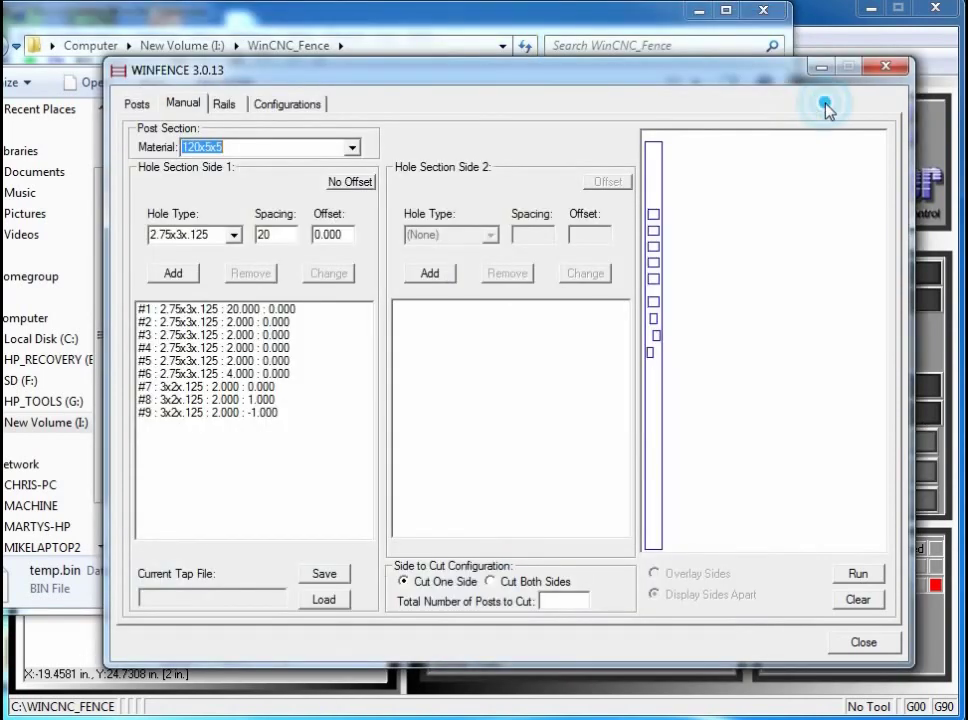
# Step: Set the length and width of a new hole configuration to .25 each
pyautogui.click(287, 104)
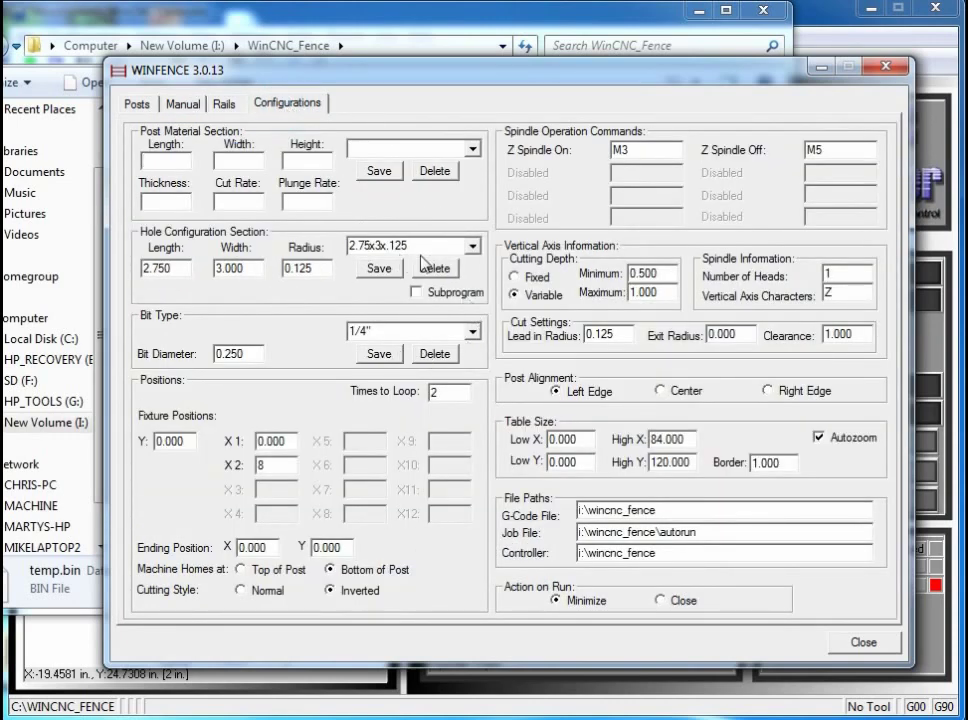
pyautogui.doubleClick(186, 271)
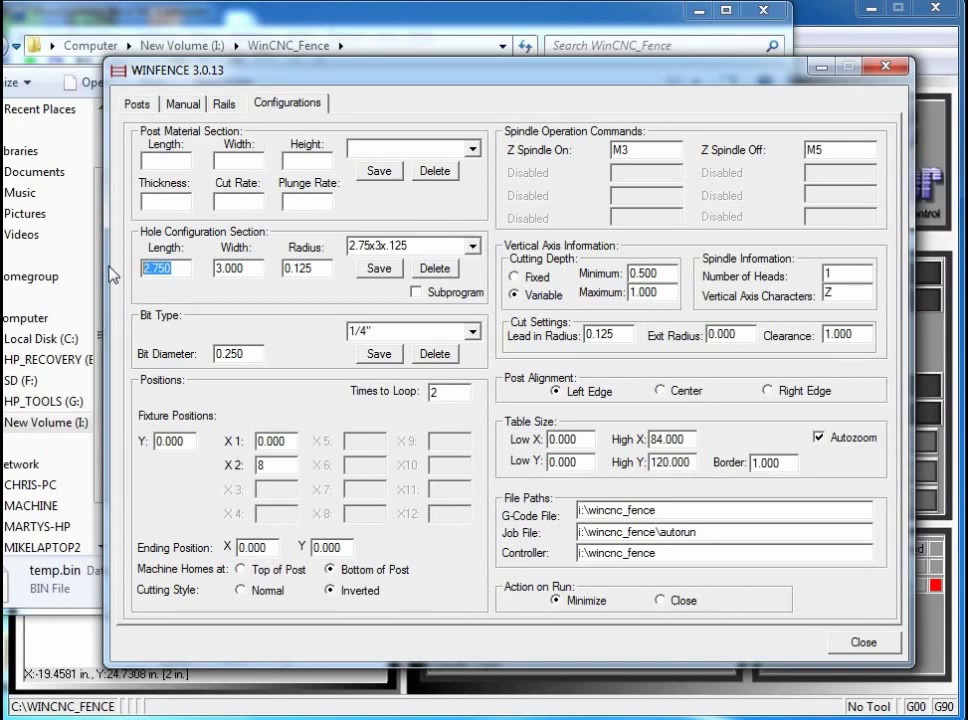
pyautogui.press('BackSpace')
pyautogui.doubleClick(248, 268)
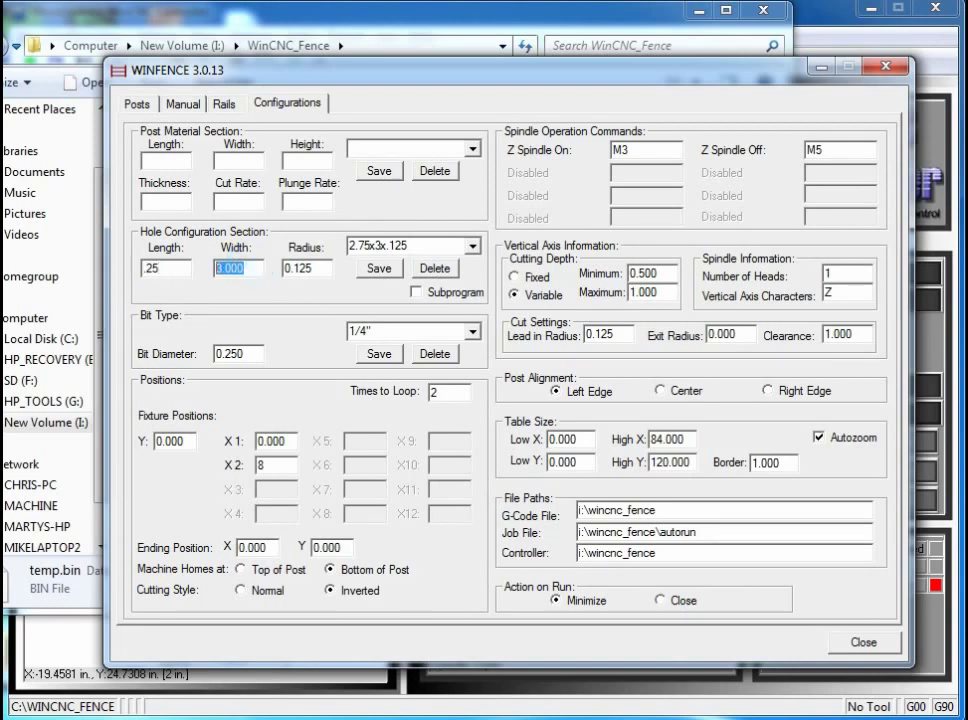
pyautogui.press('BackSpace')
# Step: Name the hole configuration drill.25.tap to match the file in the WinCNC_Fence folder, mark it as a subprogram and save it
pyautogui.click(425, 246)
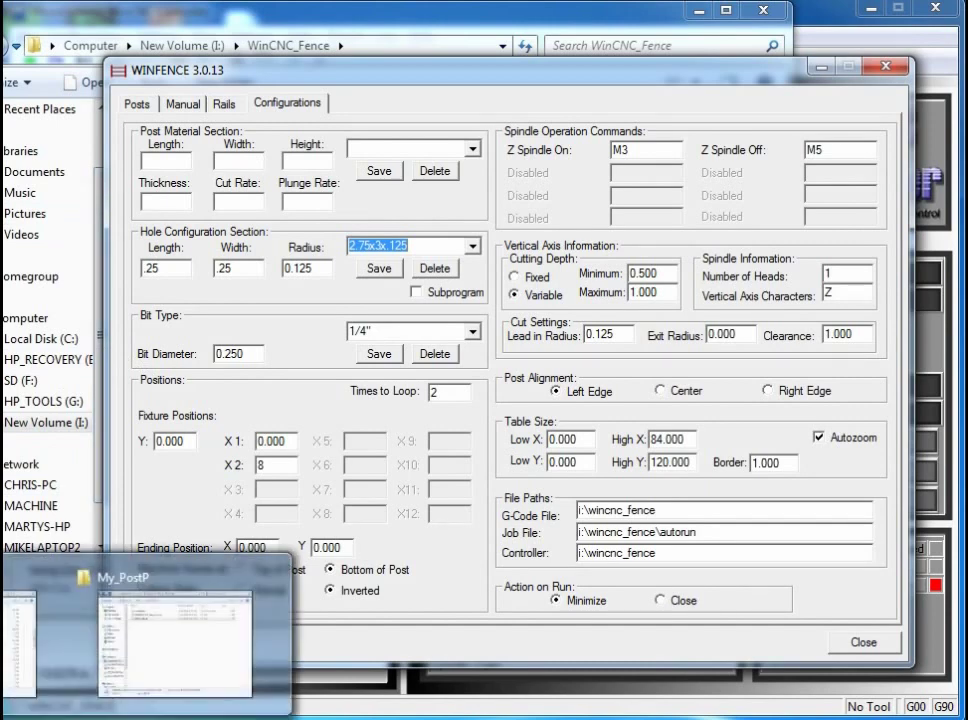
pyautogui.click(100, 630)
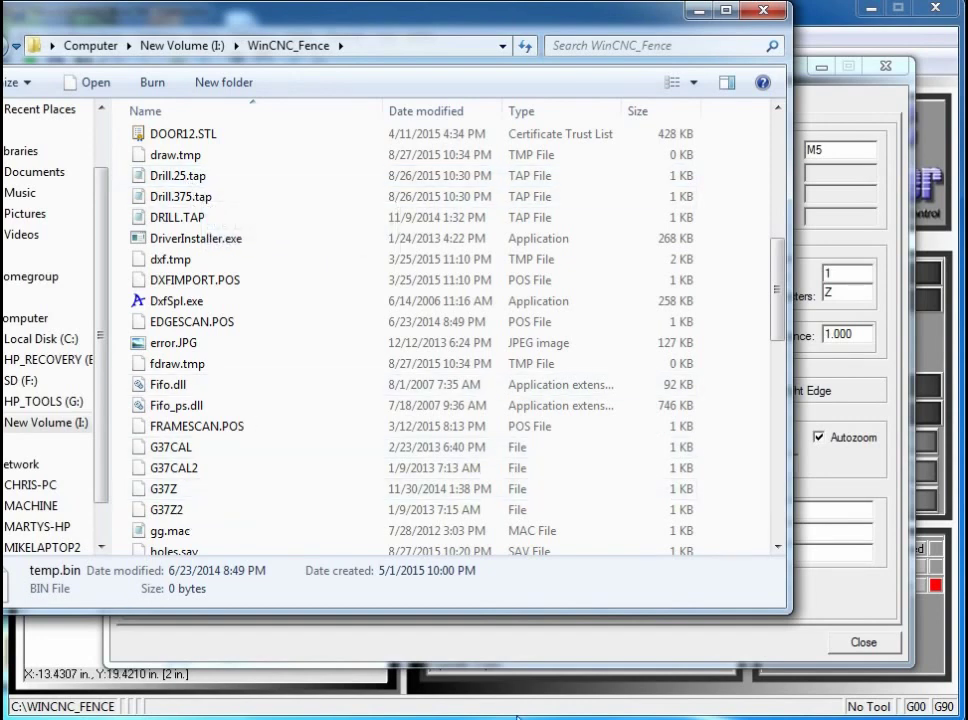
pyautogui.hotkey('alt', 'Tab')
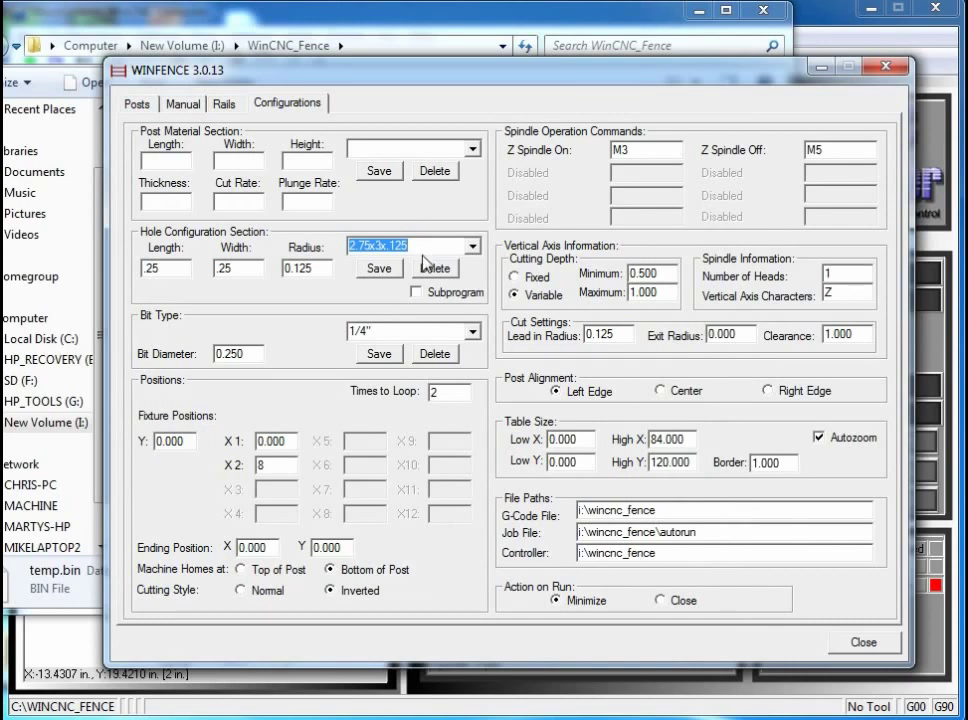
pyautogui.write('drill.25.tap')
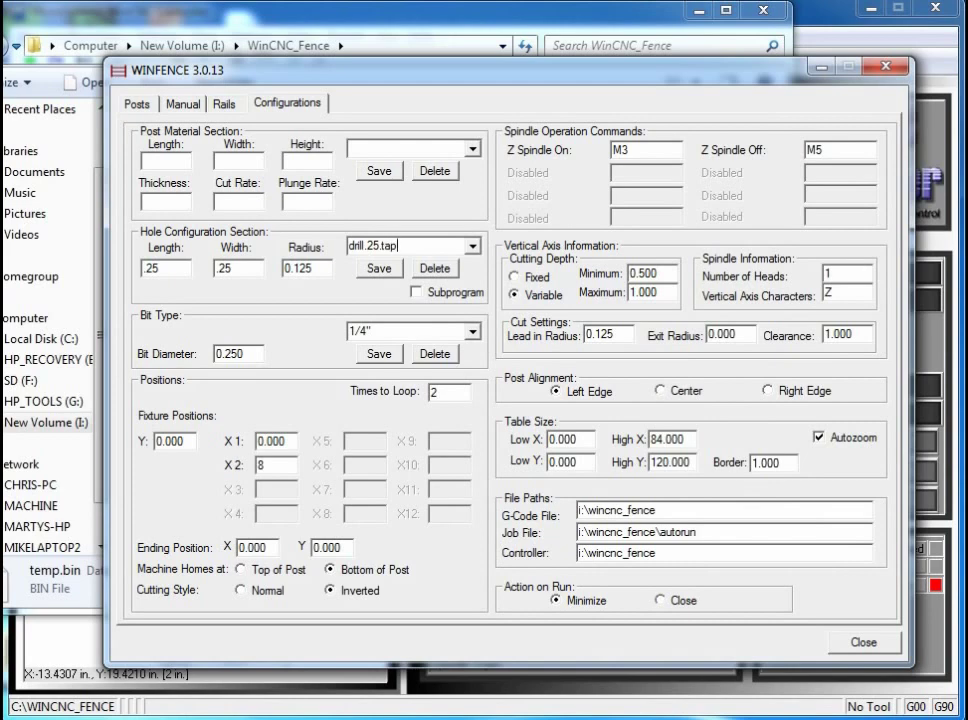
pyautogui.click(416, 291)
pyautogui.click(381, 270)
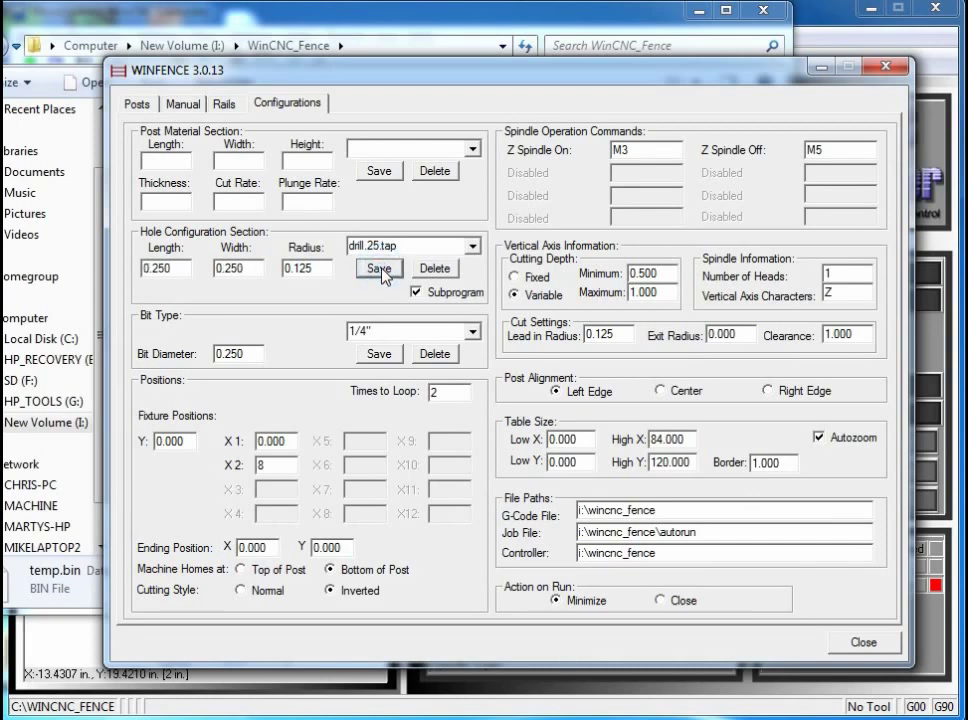
# Step: Clear the existing post layout and choose 110x4x4 as the post material
pyautogui.click(137, 104)
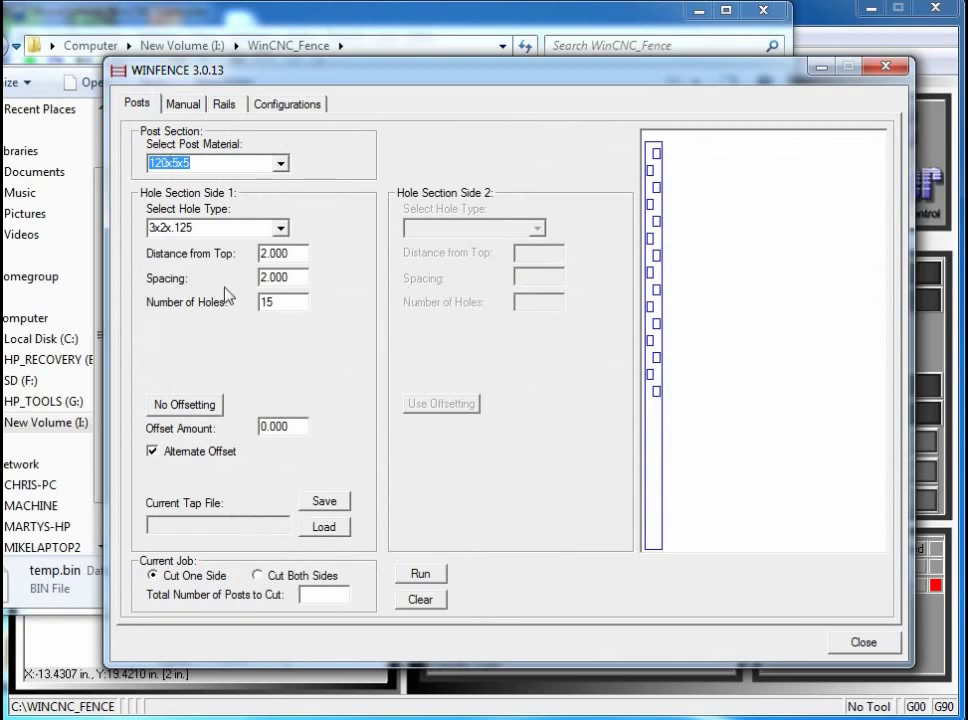
pyautogui.click(420, 600)
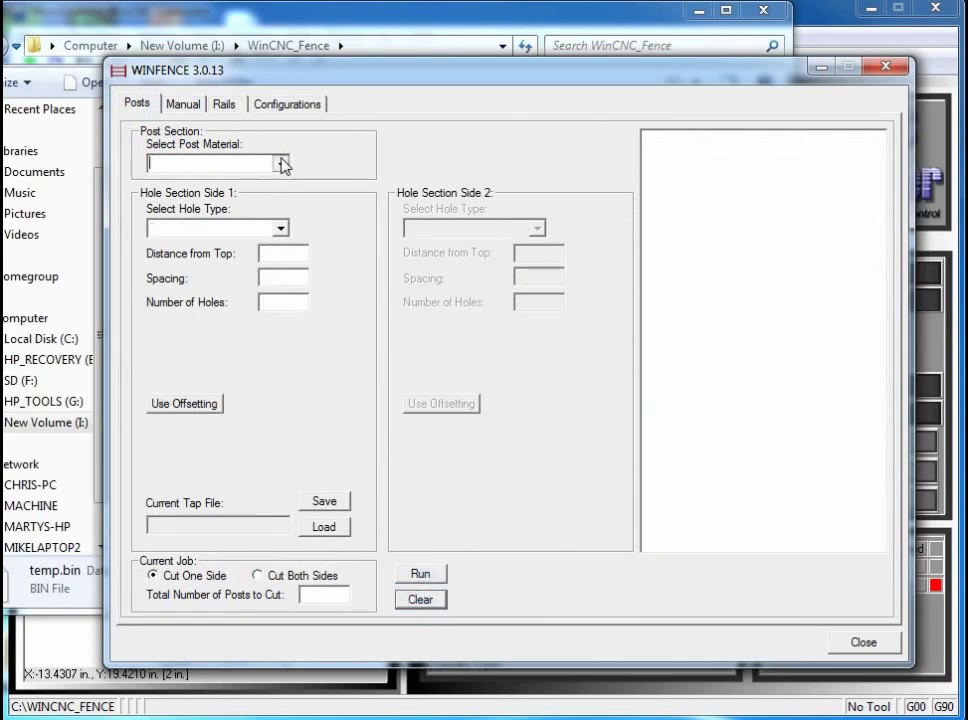
pyautogui.click(283, 165)
pyautogui.click(160, 177)
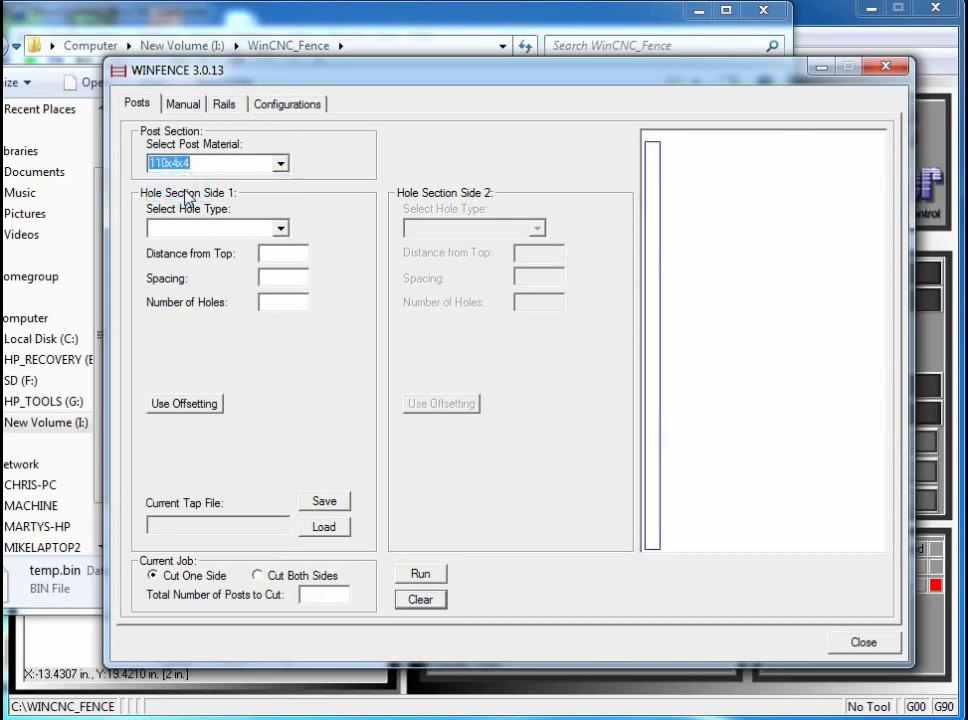
# Step: Lay out 16 drill.25.tap holes on side 1 of the post, 2 from the top with a spacing of 2
pyautogui.click(281, 228)
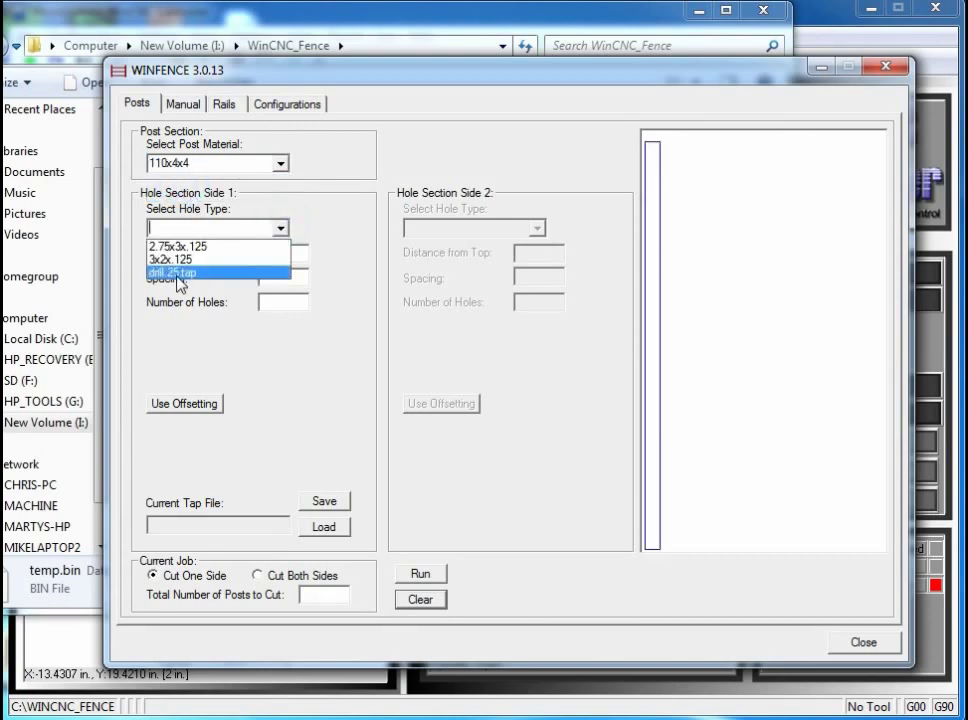
pyautogui.click(178, 273)
pyautogui.click(281, 253)
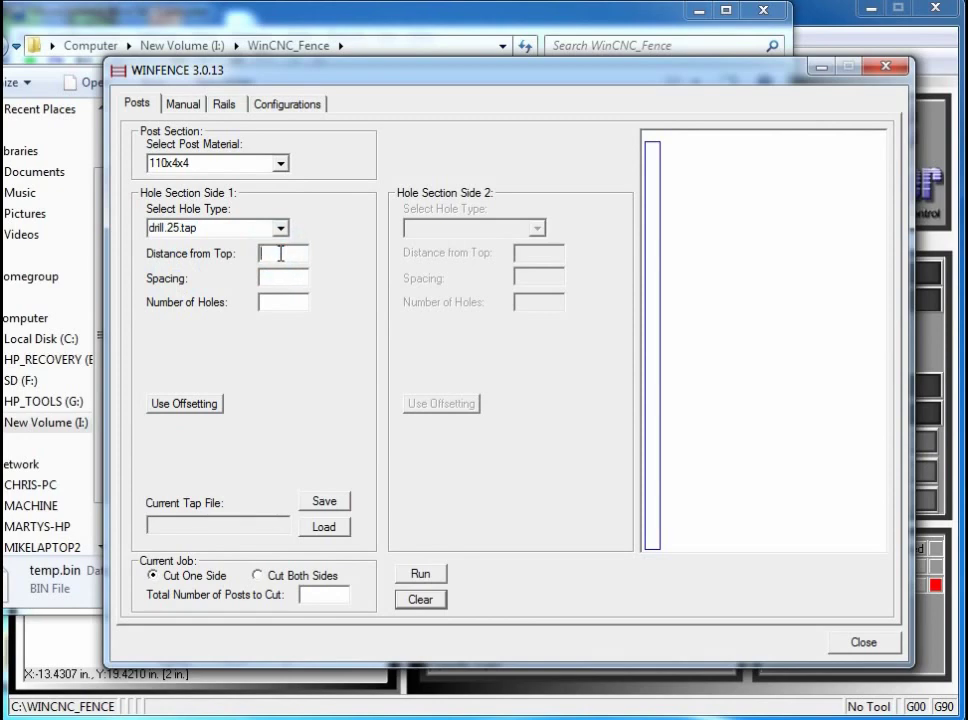
pyautogui.write('2')
pyautogui.click(275, 280)
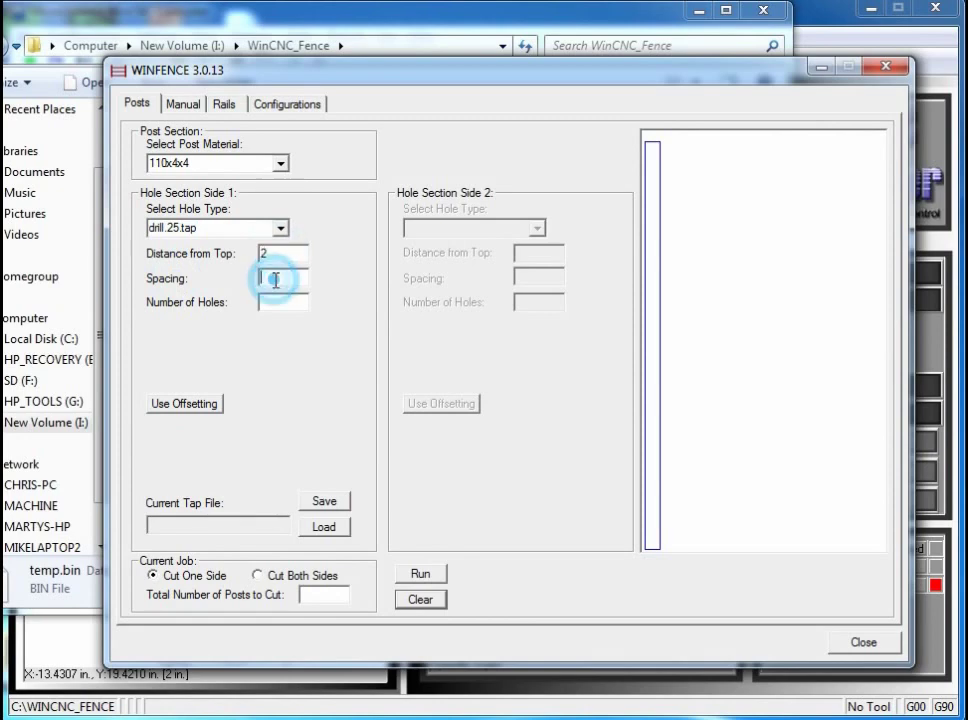
pyautogui.write('2')
pyautogui.click(271, 304)
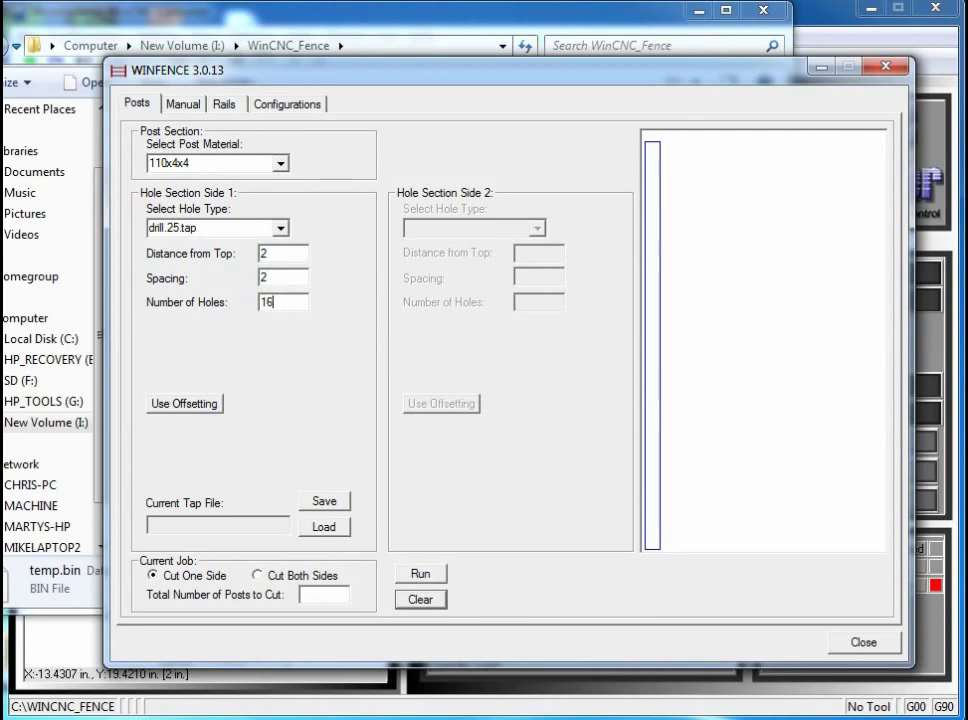
pyautogui.doubleClick(285, 277)
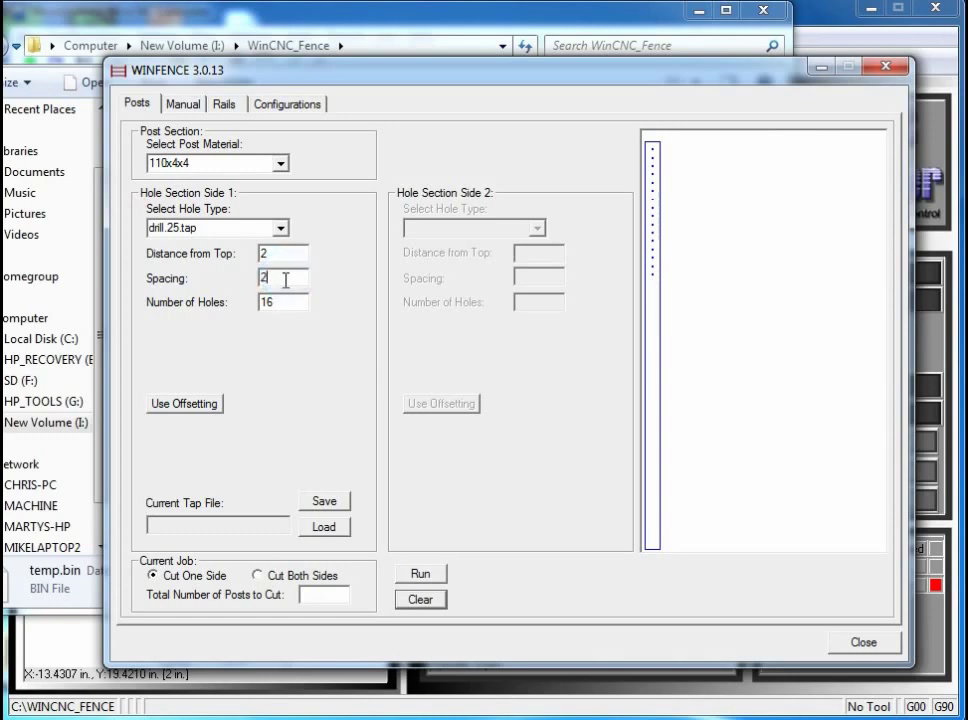
# Step: Enable alternating offsets for the side 1 drill holes with an offset amount of 1
pyautogui.click(203, 406)
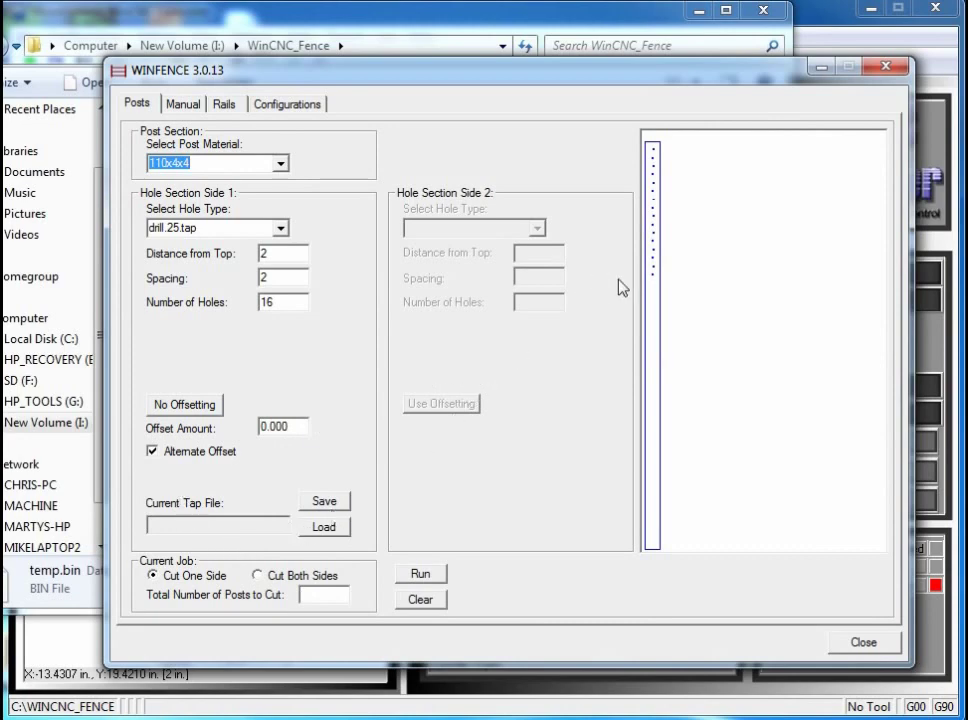
pyautogui.click(264, 428)
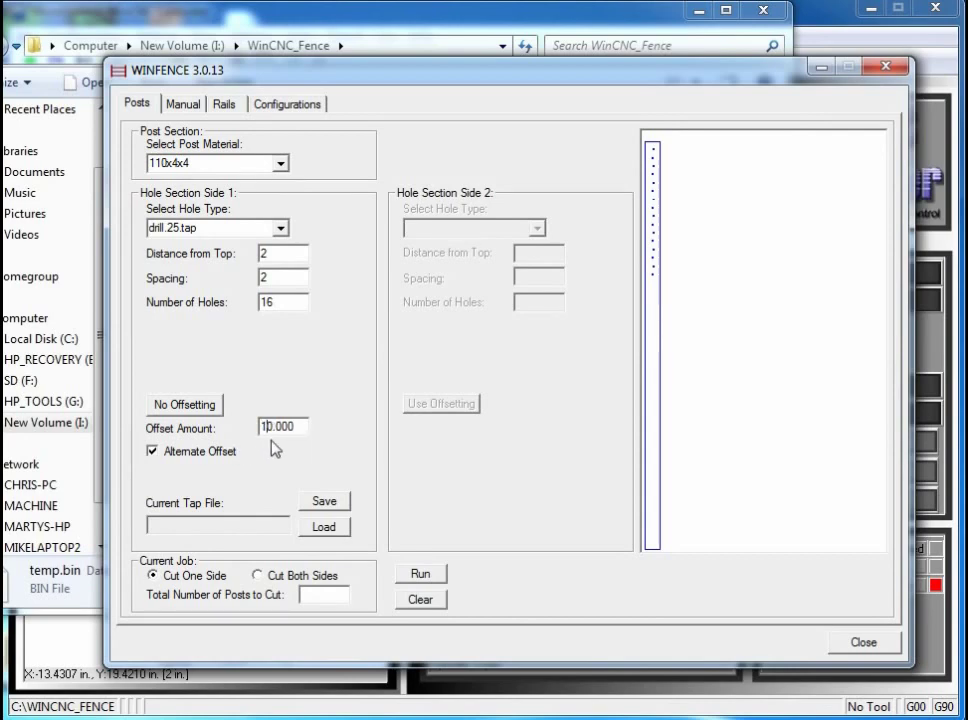
pyautogui.press('Delete')
pyautogui.click(282, 272)
# Step: Run the drilled post job and preview the POST.TAP toolpath in WinCNC, enlarging the area with the drill positions
pyautogui.click(412, 576)
pyautogui.click(697, 12)
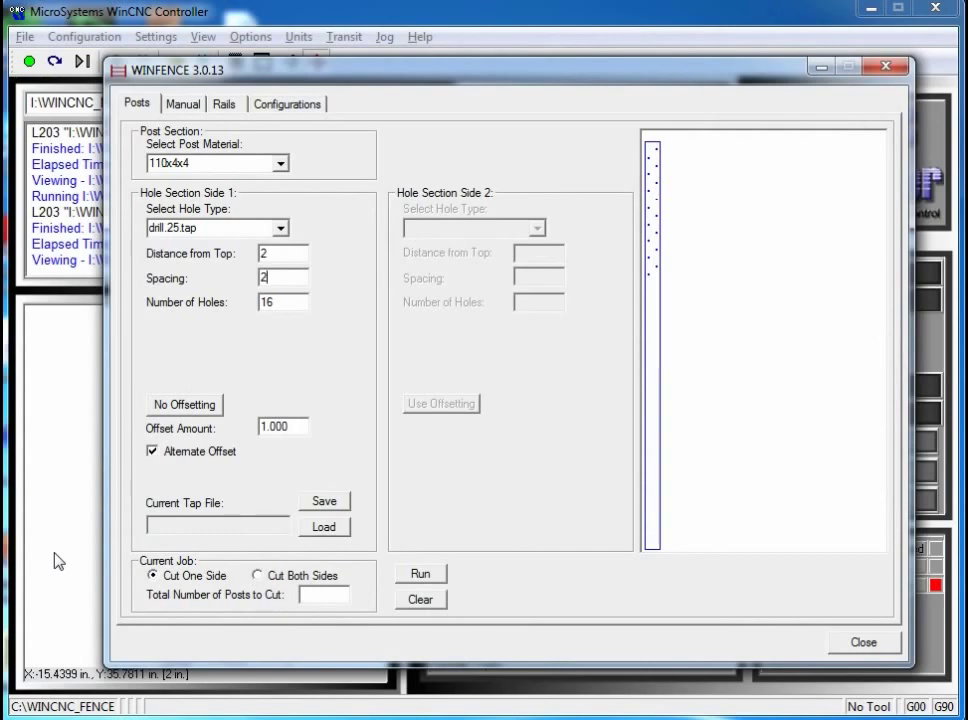
pyautogui.hotkey('alt', 'F4')
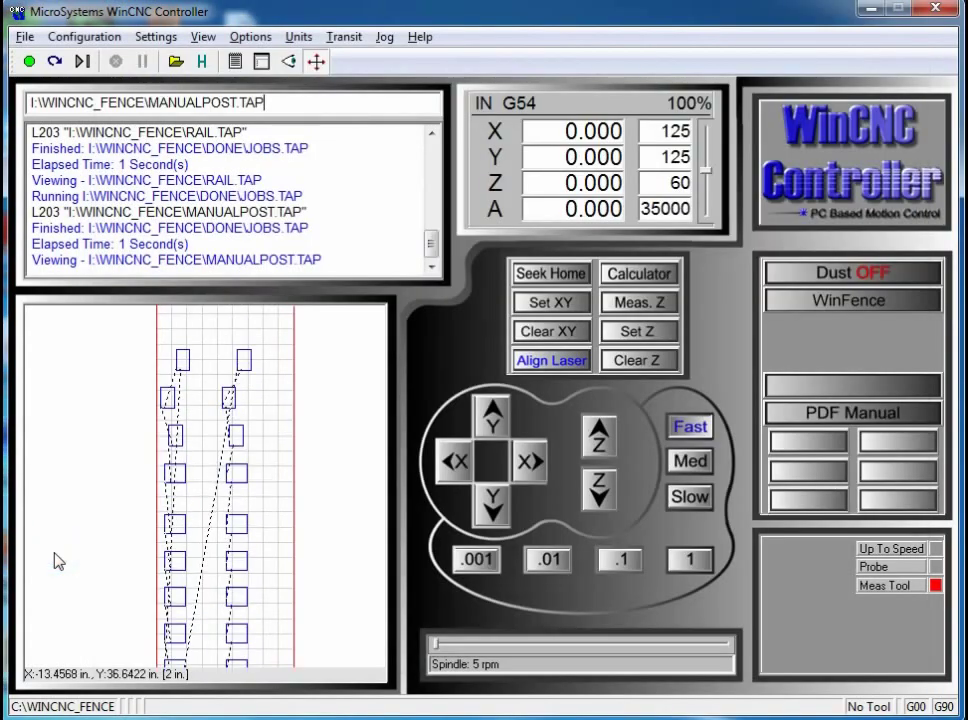
pyautogui.click(113, 541)
pyautogui.click(114, 542)
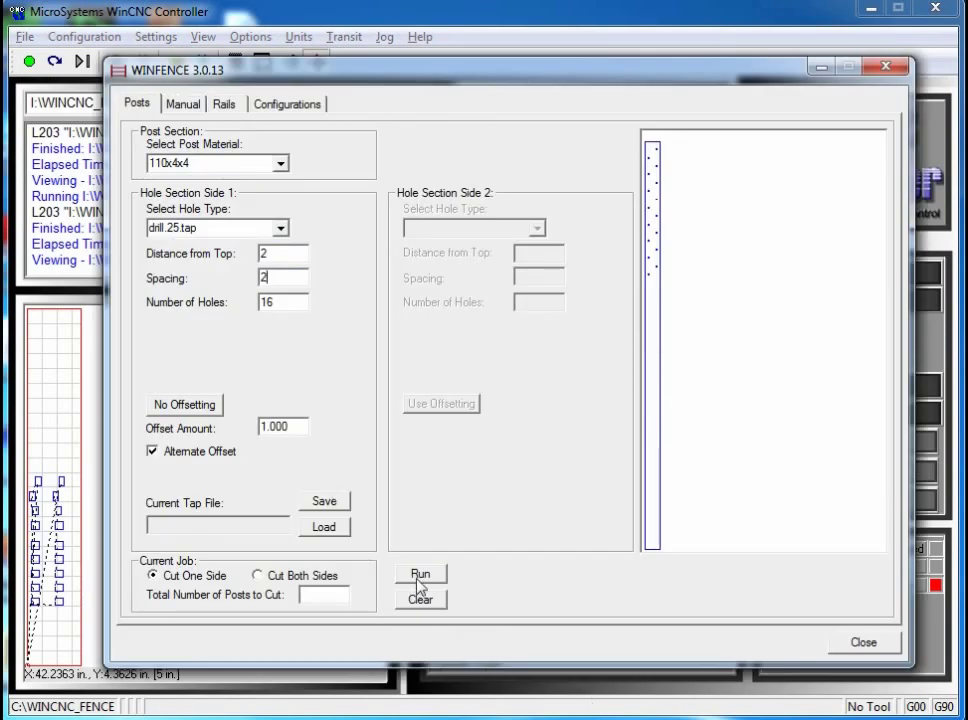
pyautogui.click(419, 576)
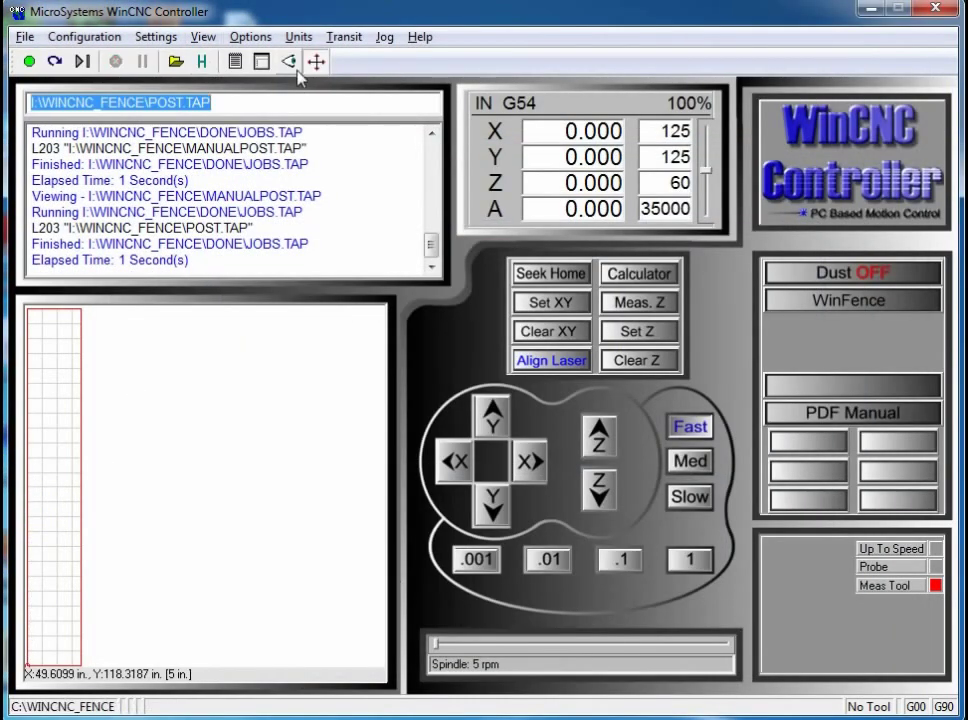
pyautogui.click(289, 61)
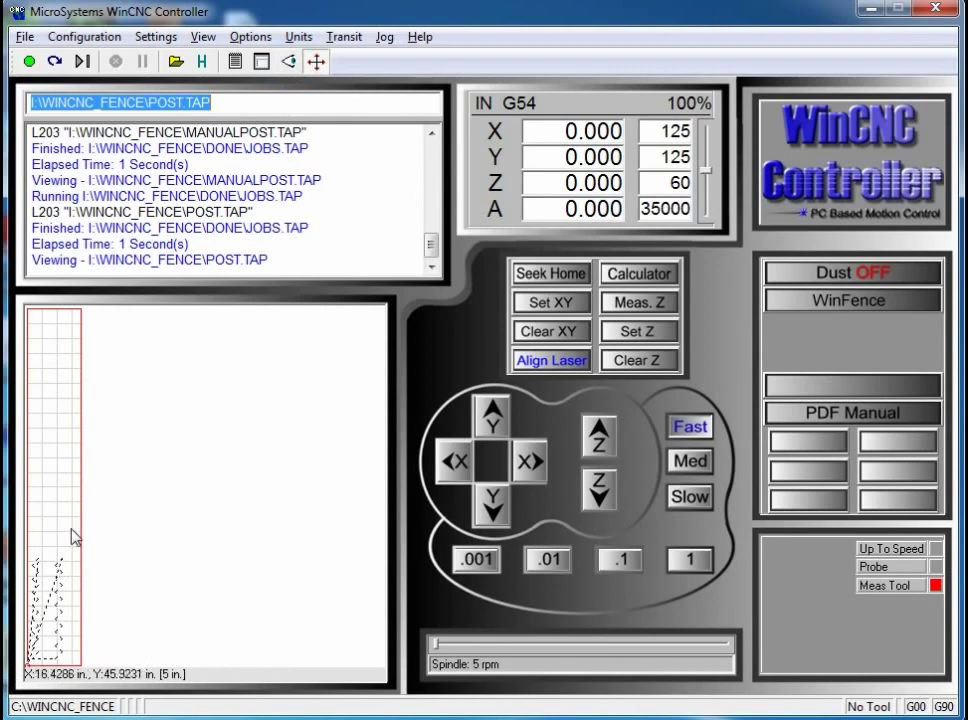
pyautogui.moveTo(65, 545); pyautogui.dragTo(28, 655)
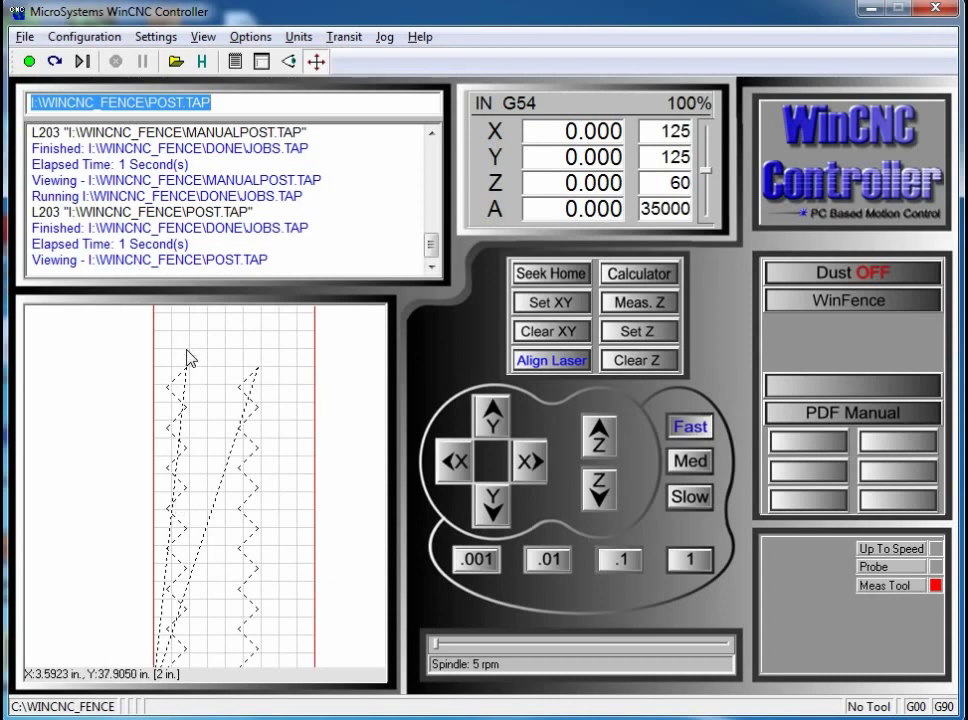
# Step: Review the WinFence configuration settings and the whole POST.TAP toolpath preview
pyautogui.click(303, 394)
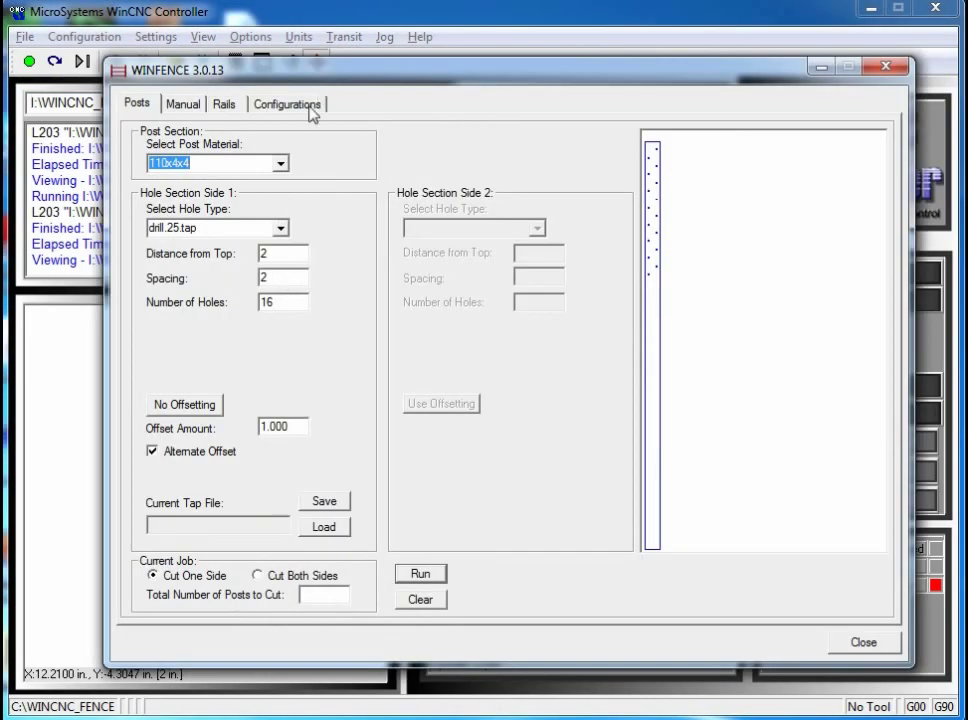
pyautogui.click(308, 106)
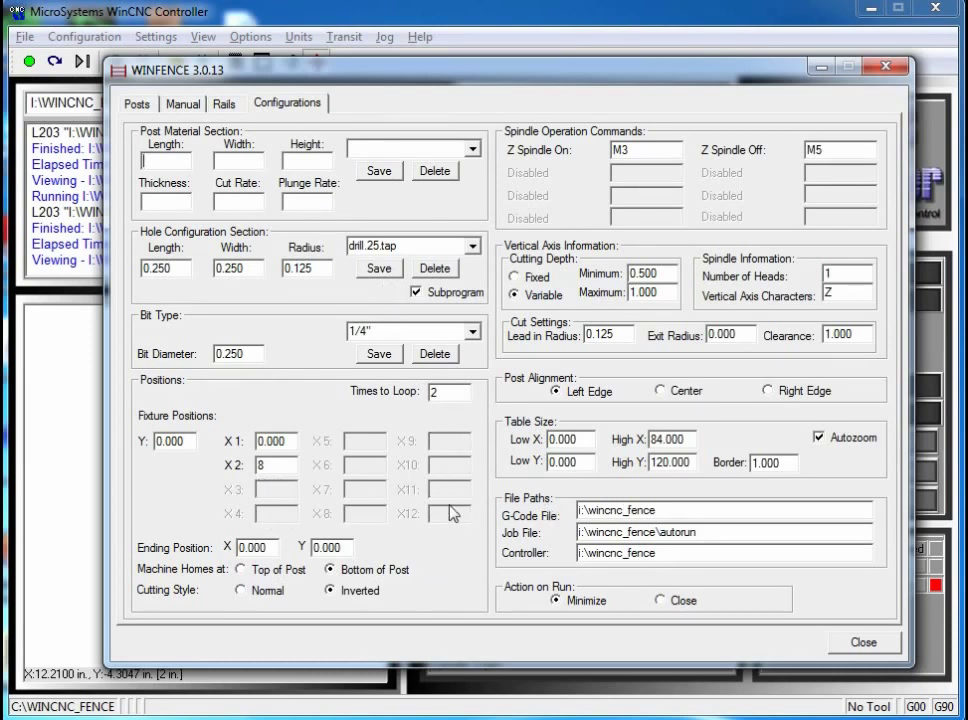
pyautogui.click(839, 650)
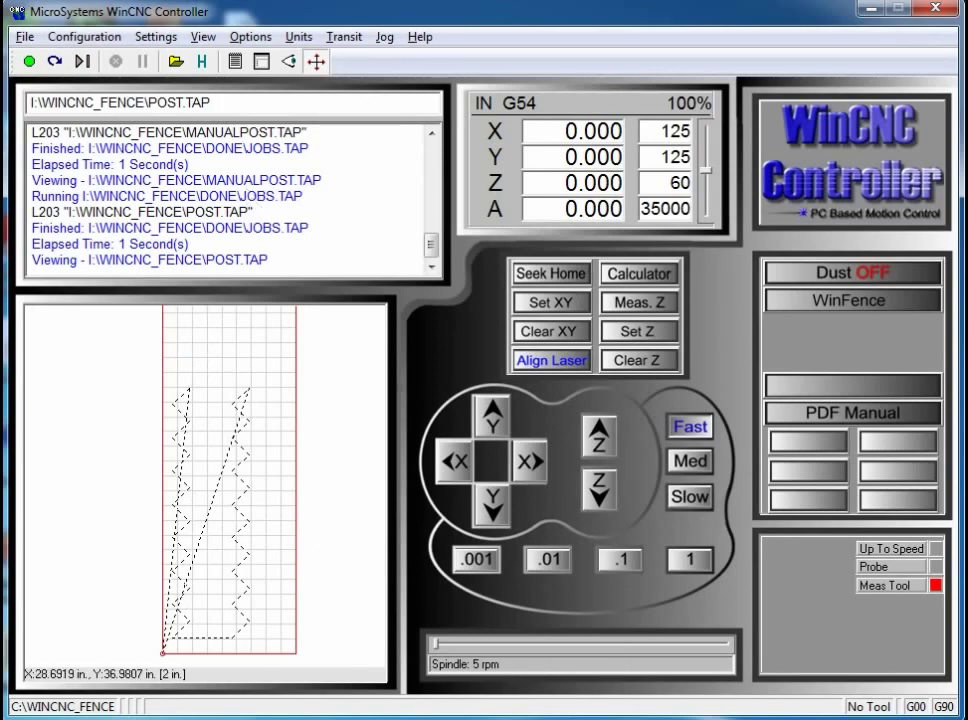
pyautogui.click(451, 485)
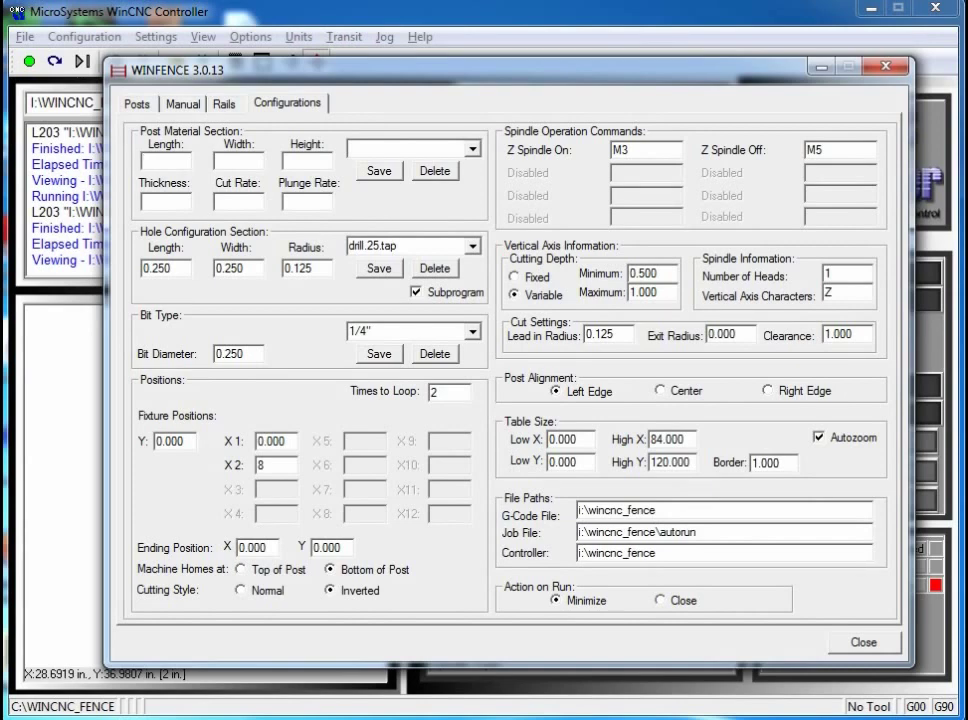
pyautogui.moveTo(525, 716)
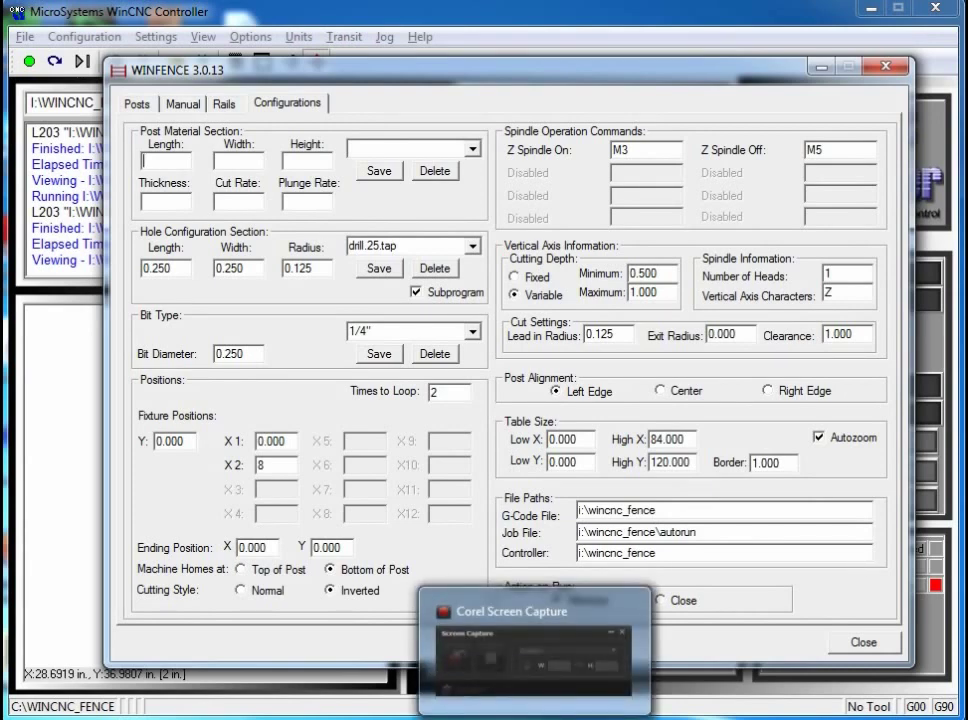